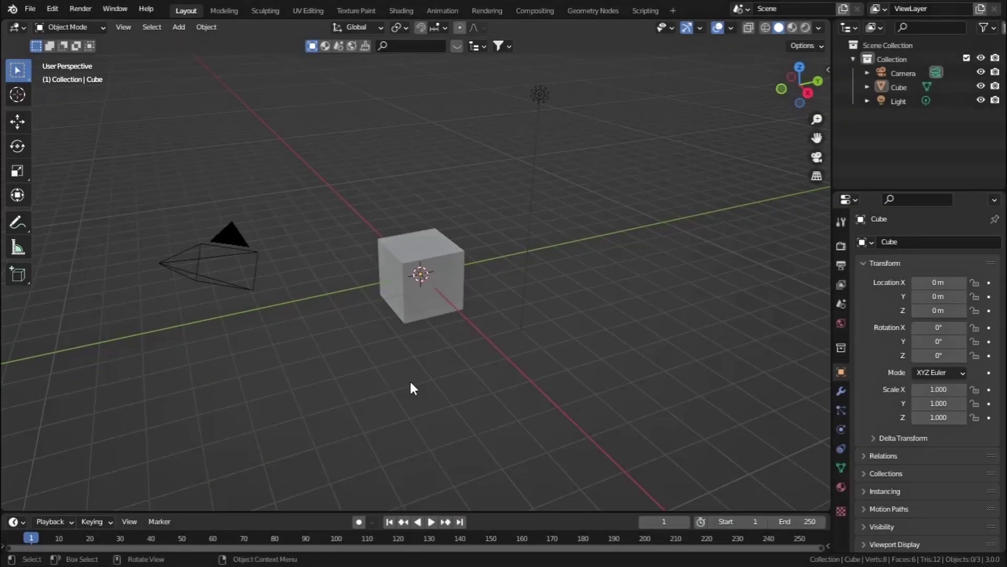
Delete the default light and look through the scene camera with Numpad 0.
left_click(541, 96)
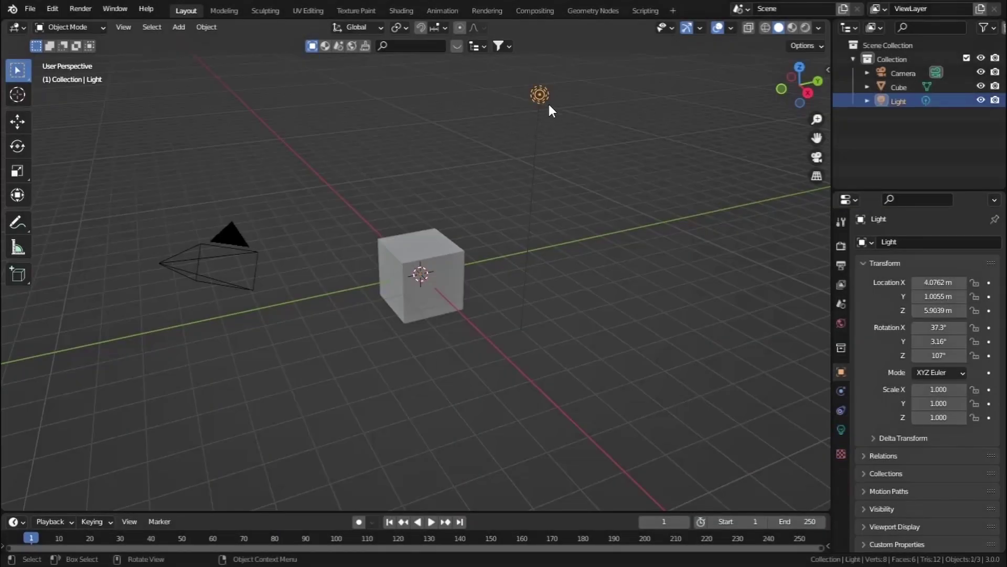
key("x")
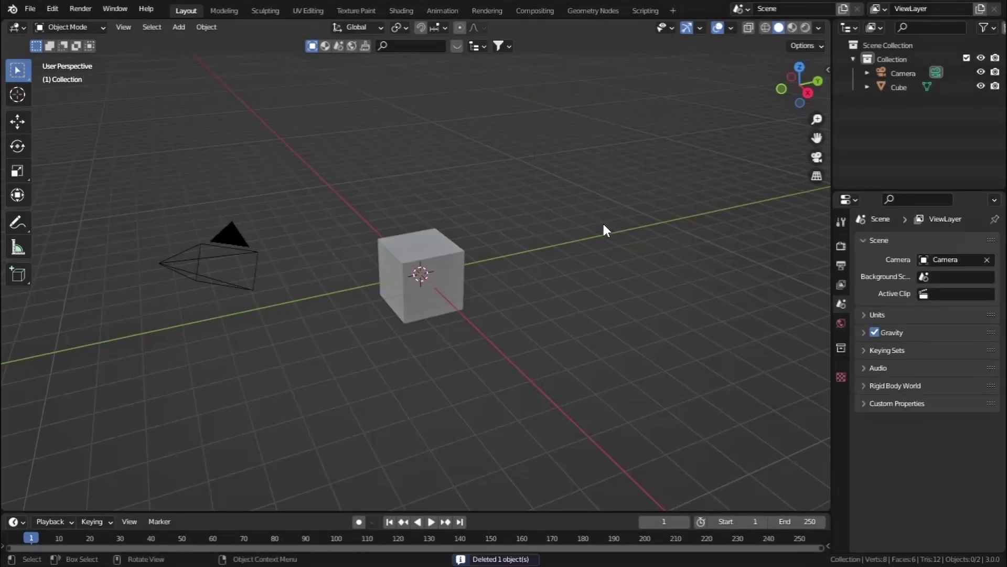
key("KP_0")
Enter Edit Mode on the cube and delete its front top corner vertex.
left_click(421, 242)
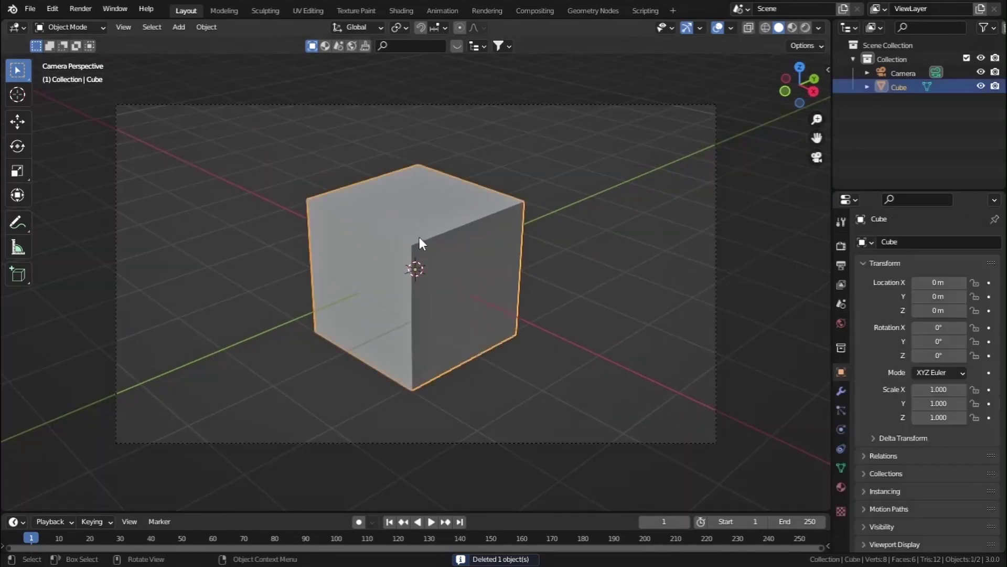
left_click(76, 29)
left_click(77, 55)
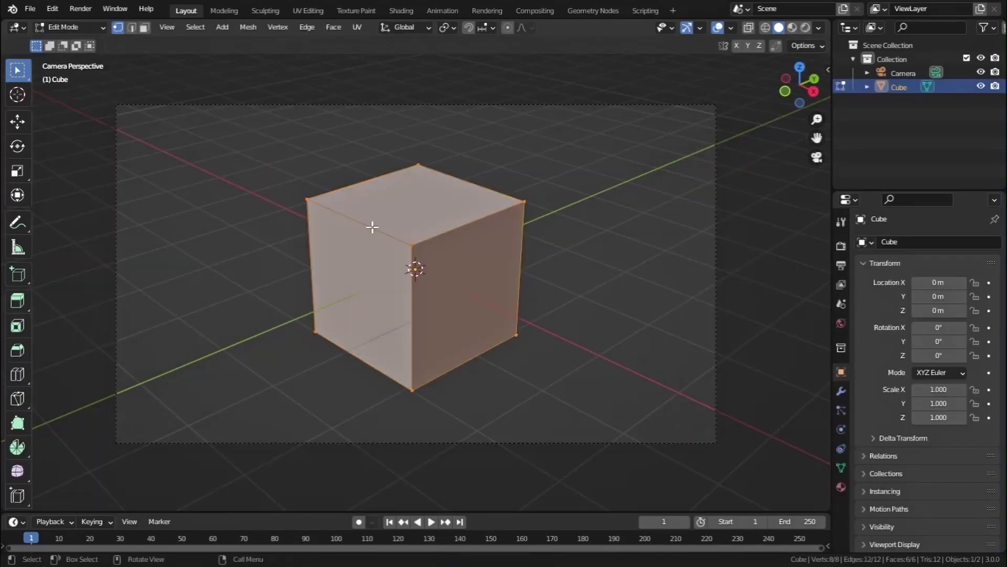
left_click(407, 242)
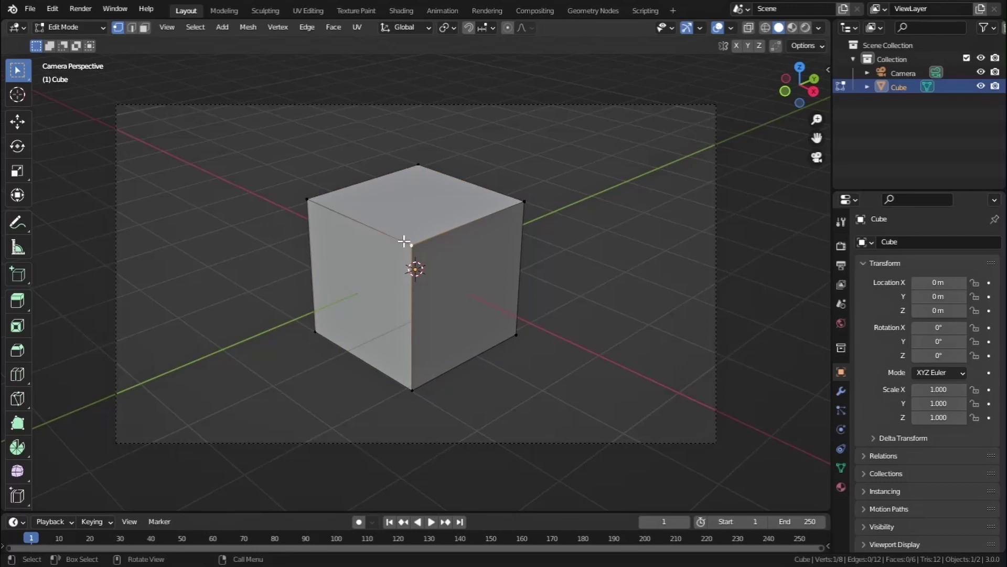
key("x")
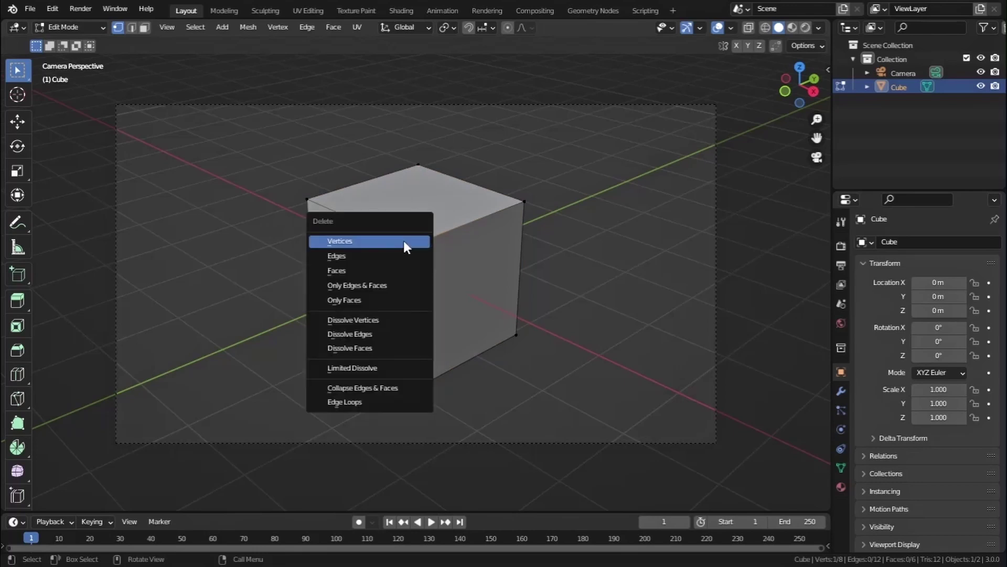
left_click(361, 241)
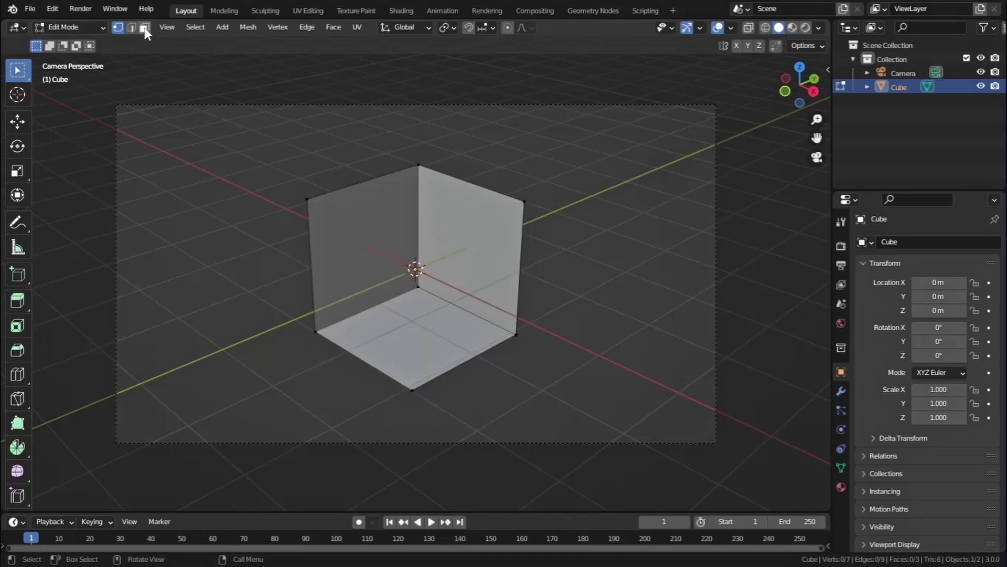
Extrude the two wall faces and the floor face along their normals to give them thickness.
left_click(145, 29)
left_click(341, 245)
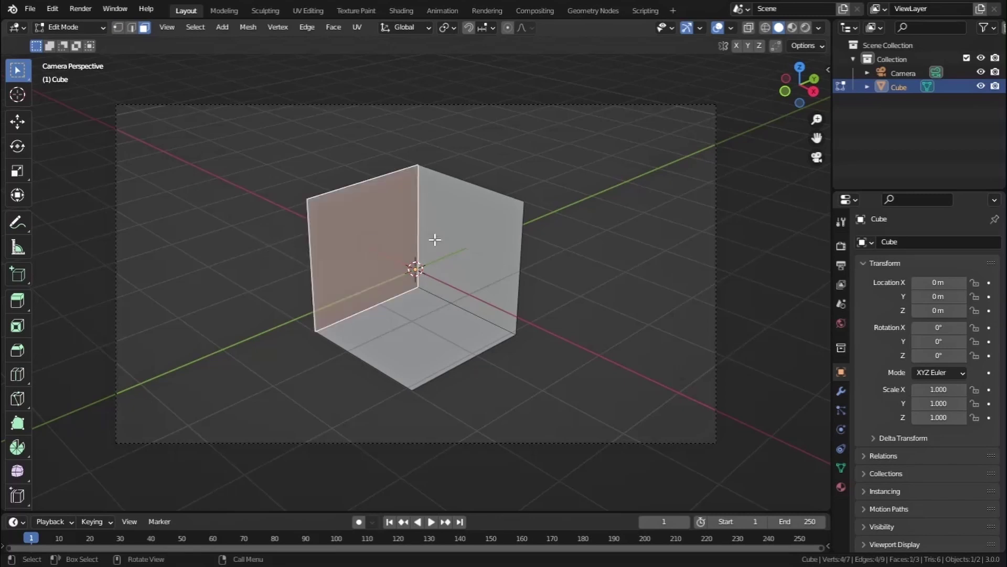
left_click(450, 277, "shift")
left_click(411, 321, "shift")
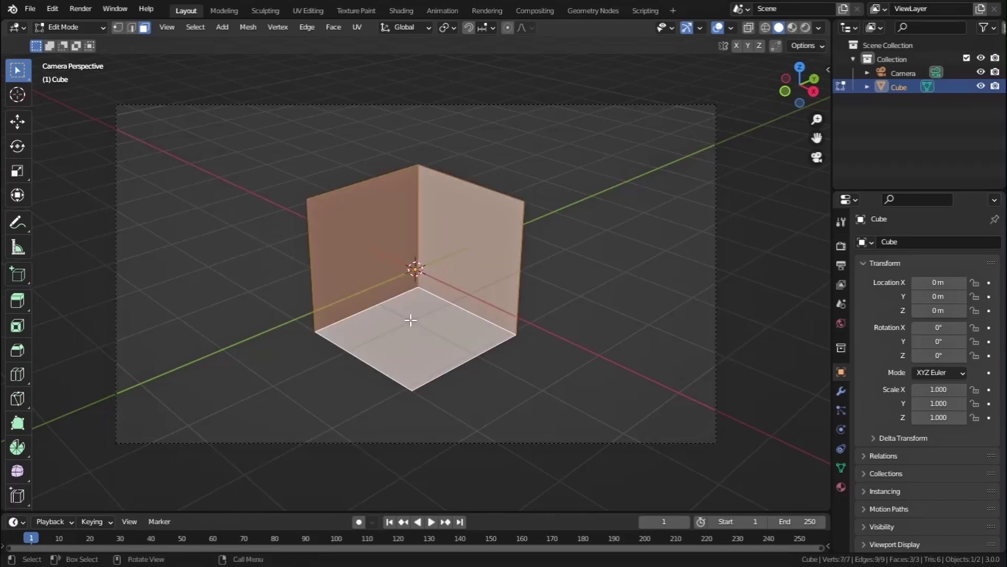
key("alt+e")
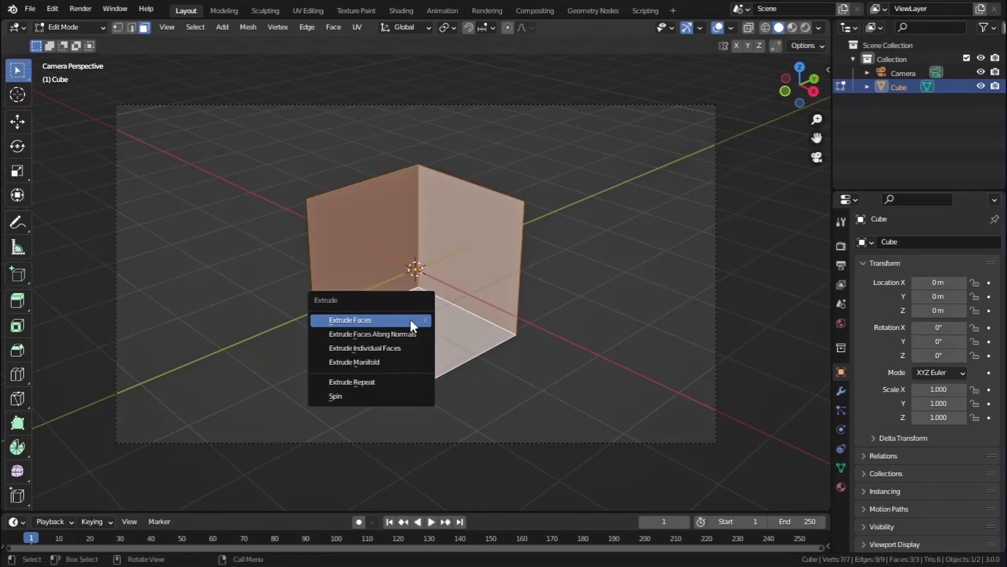
left_click(407, 332)
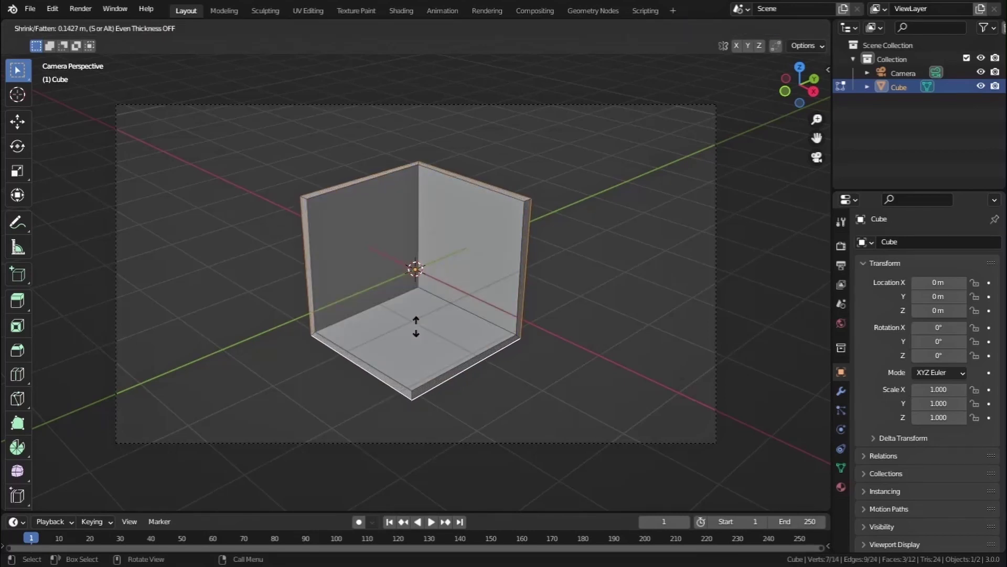
left_click(416, 326)
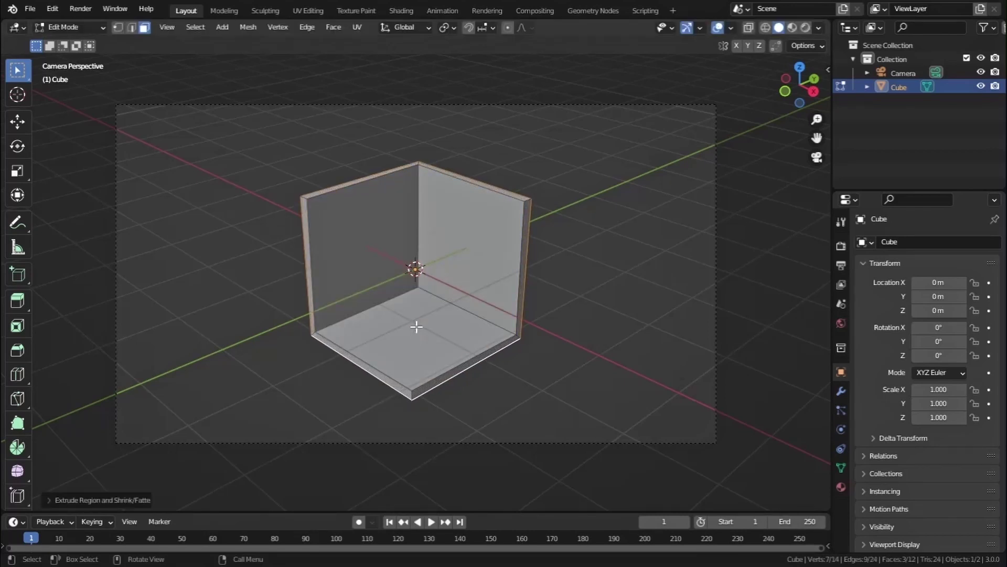
Scale the whole room down in Z and raise it about 0.83 m upward.
left_click(191, 230)
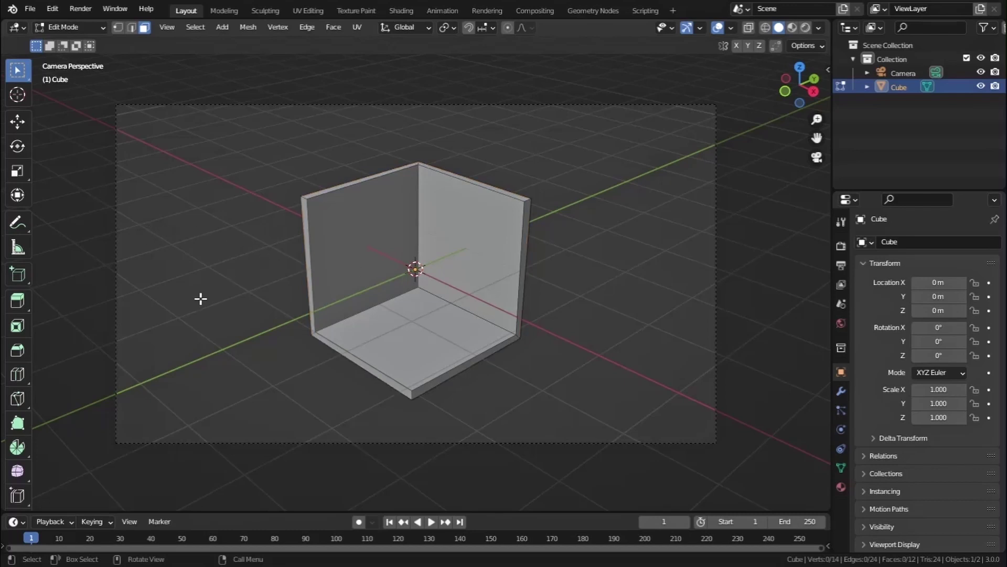
key("a")
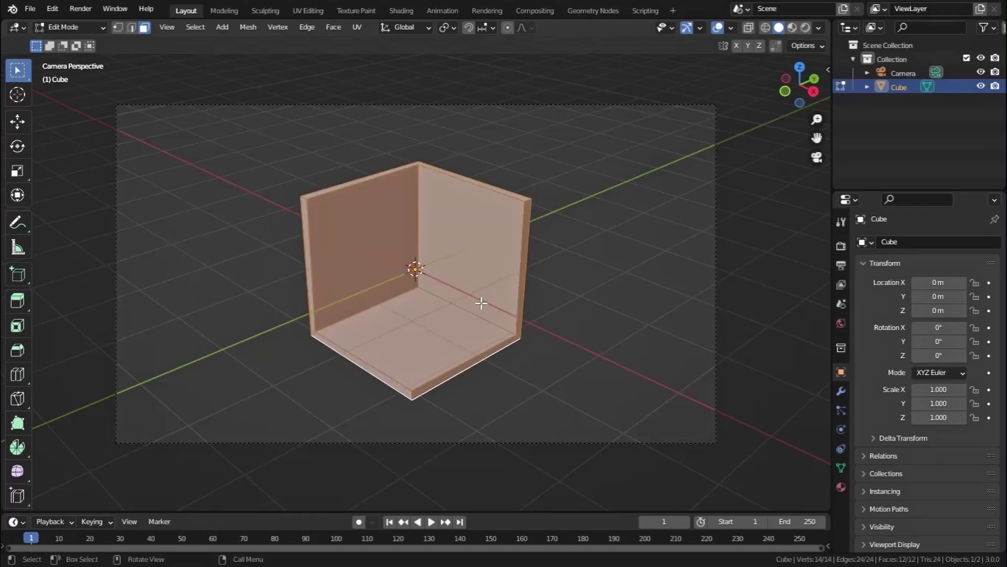
key("s")
key("z")
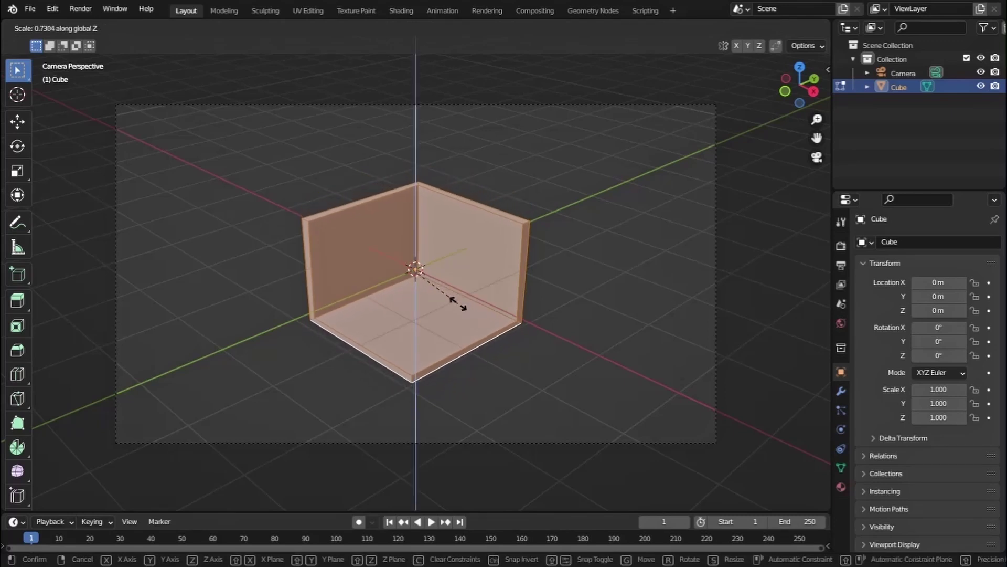
left_click(459, 303)
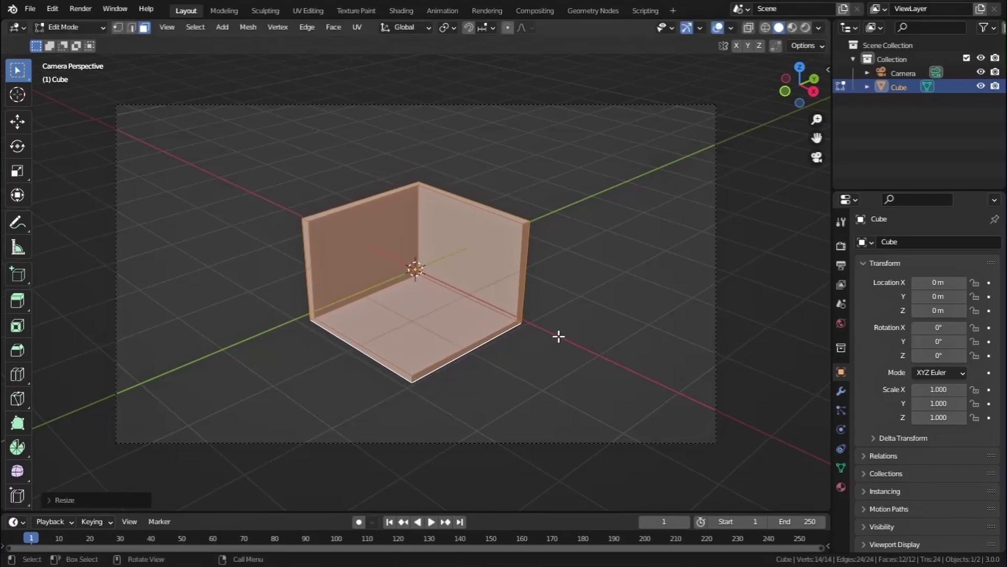
key("g")
key("z")
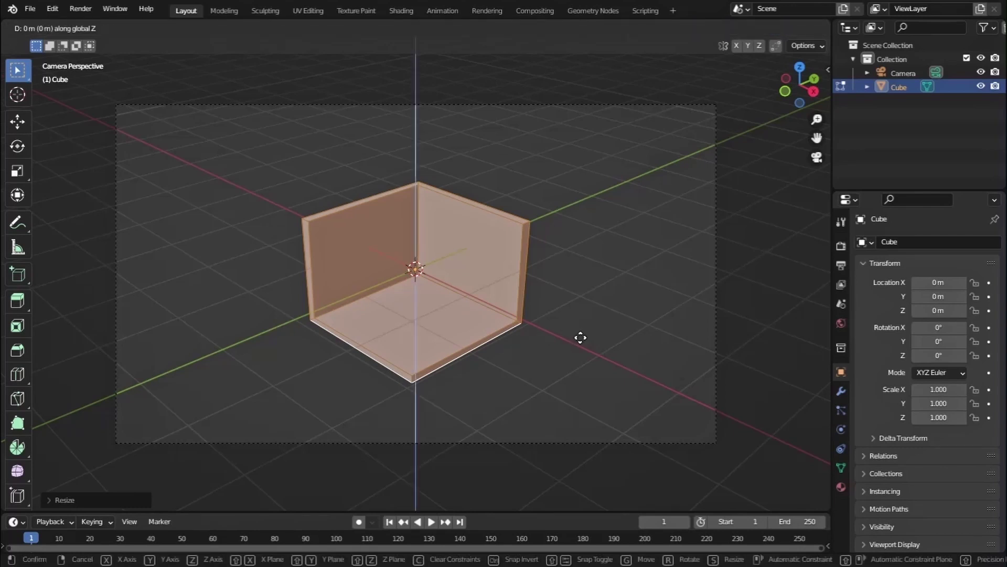
left_click(596, 278)
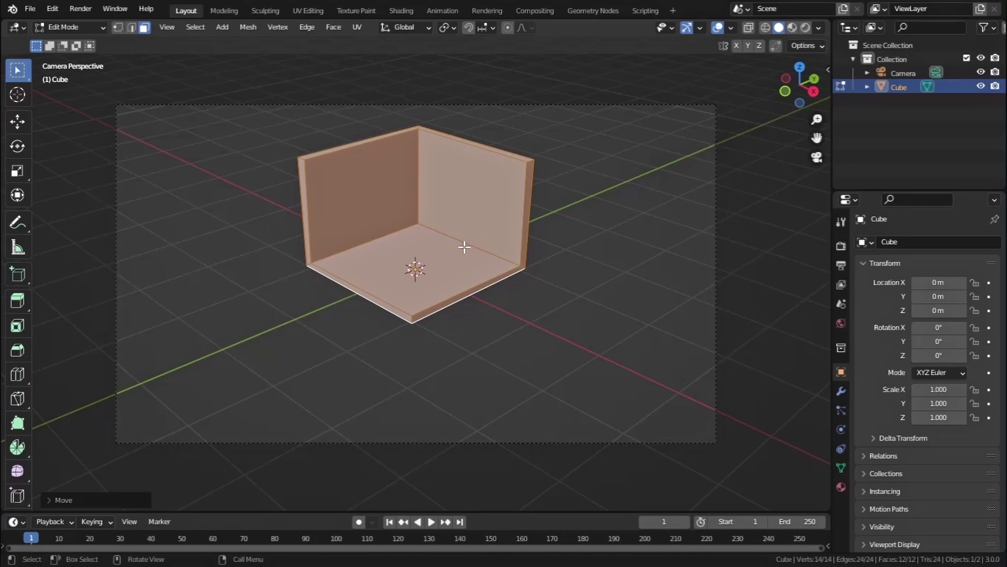
In Object Mode, move the camera closer to the room, then reselect the room mesh.
left_click(82, 28)
left_click(82, 39)
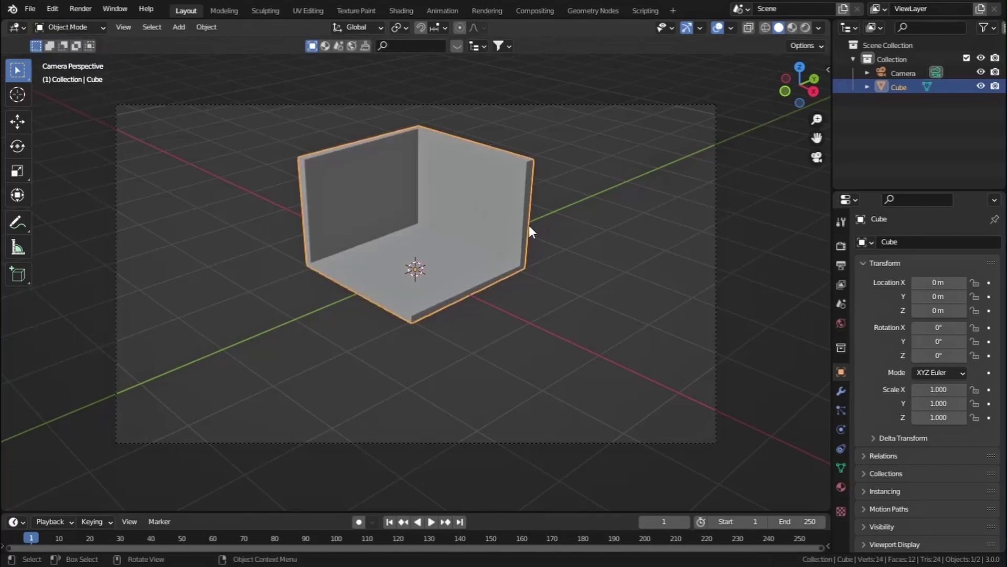
left_click(899, 74)
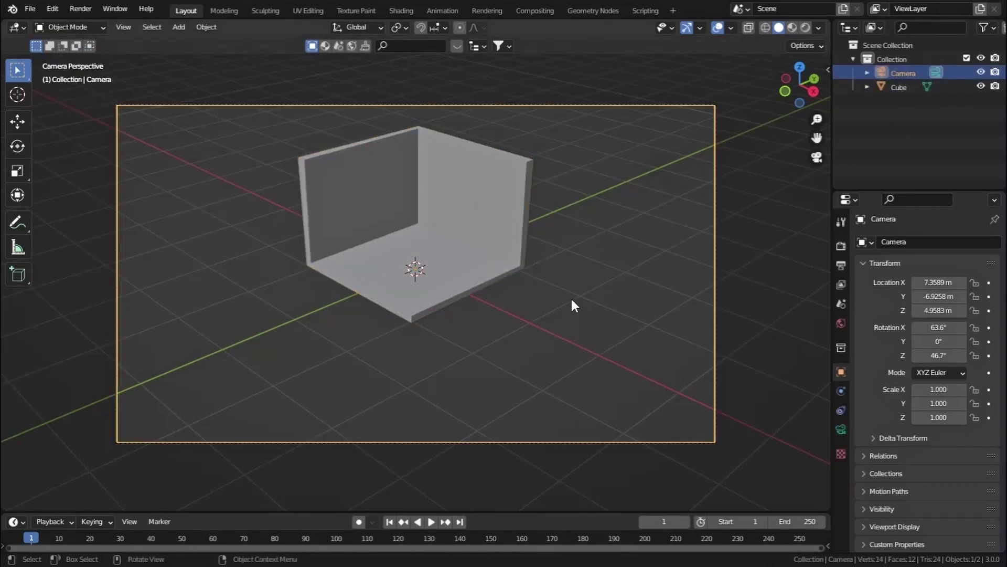
key("g")
key("z")
left_click(583, 279)
key("g")
key("z")
key("z")
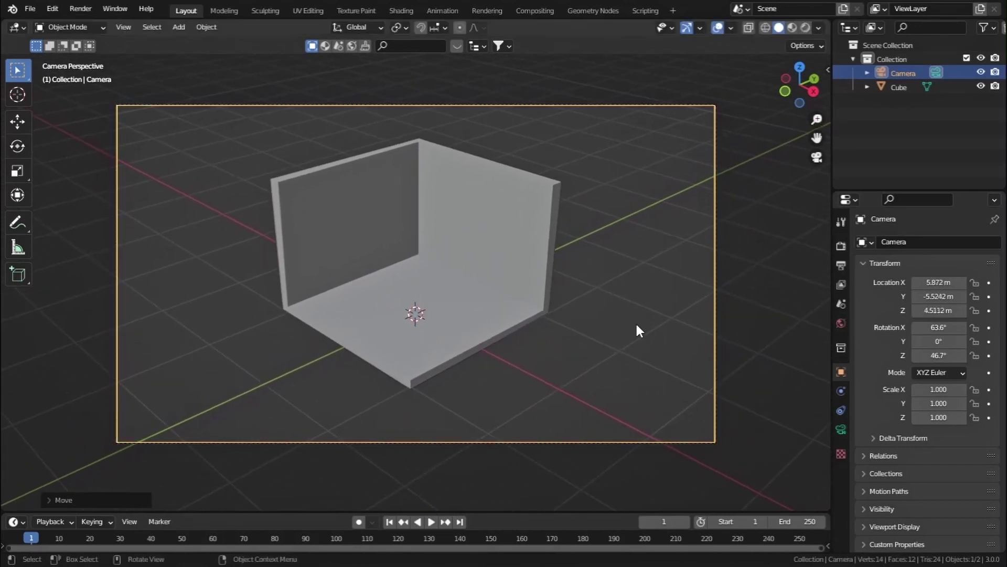
left_click(639, 305)
left_click(650, 370)
left_click(474, 243)
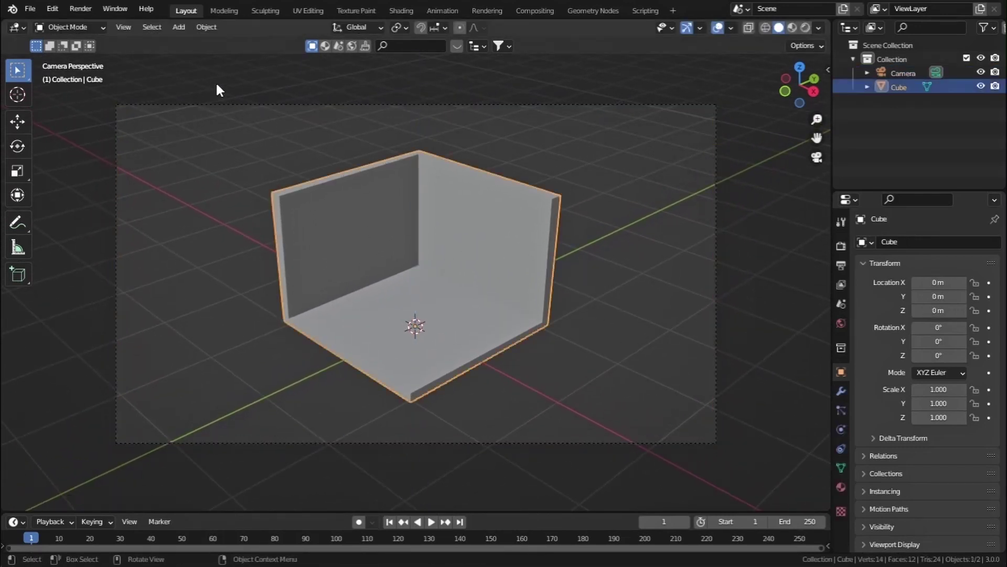
In Edit Mode, add three vertical loop cuts across the left wall and floor.
left_click(79, 31)
left_click(77, 58)
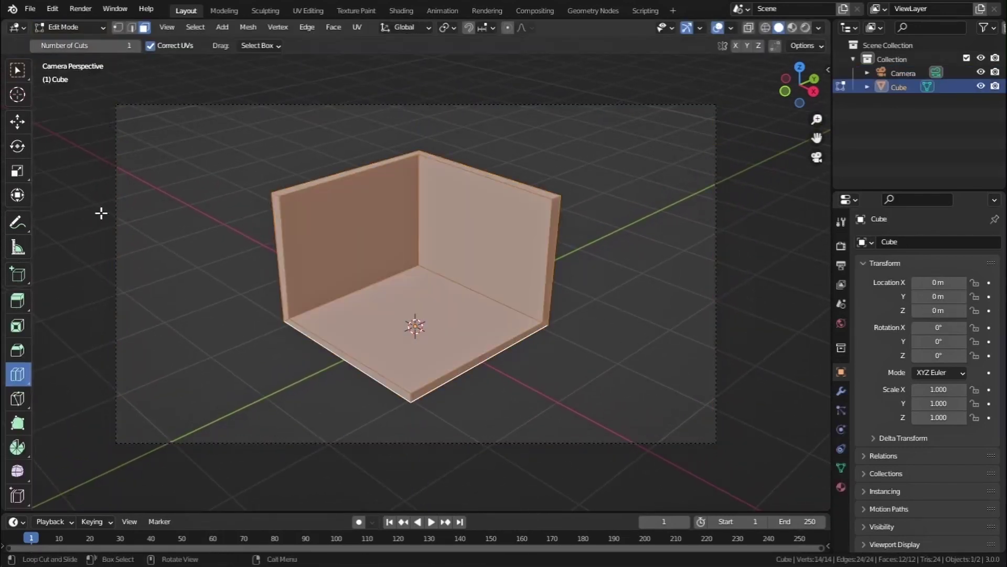
left_click_drag(371, 180, 411, 117)
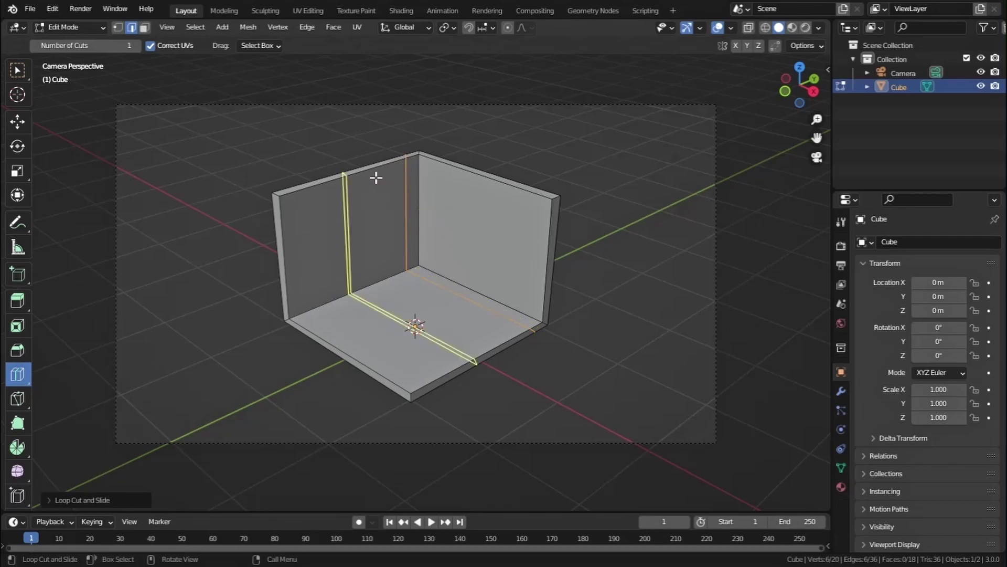
left_click_drag(375, 173, 399, 145)
mouse_move(333, 172)
left_mouse_down()
mouse_move(367, 146)
mouse_move(339, 174)
mouse_move(342, 165)
left_mouse_up()
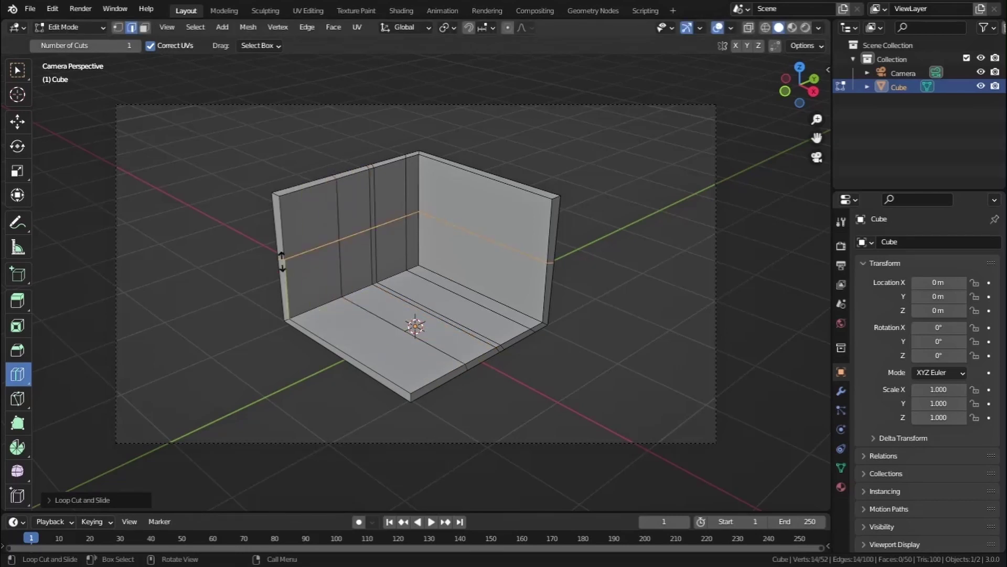
Add two horizontal loop cuts running around both walls.
mouse_move(282, 261)
left_mouse_down()
mouse_move(285, 291)
mouse_move(288, 277)
left_mouse_up()
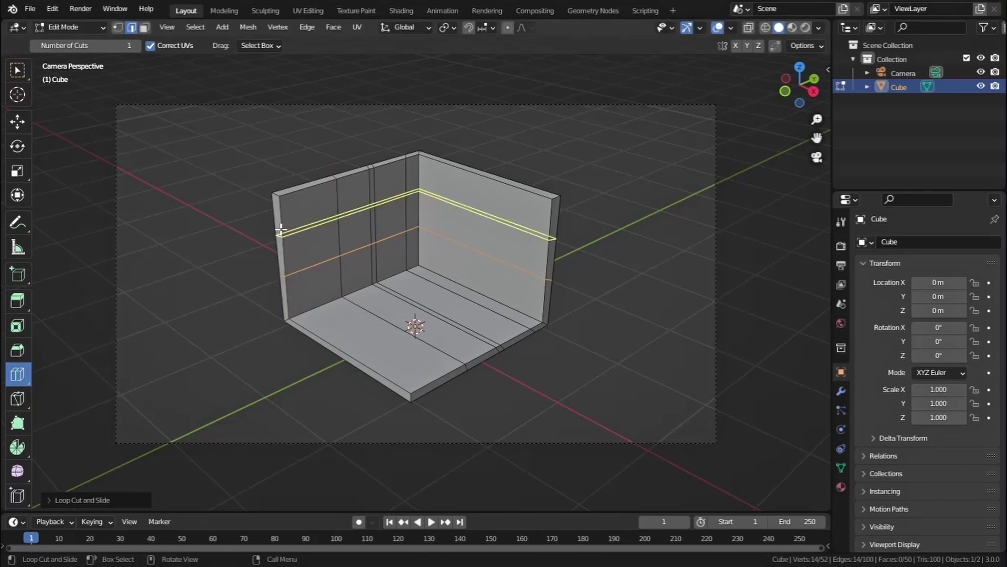
left_click_drag(276, 226, 278, 215)
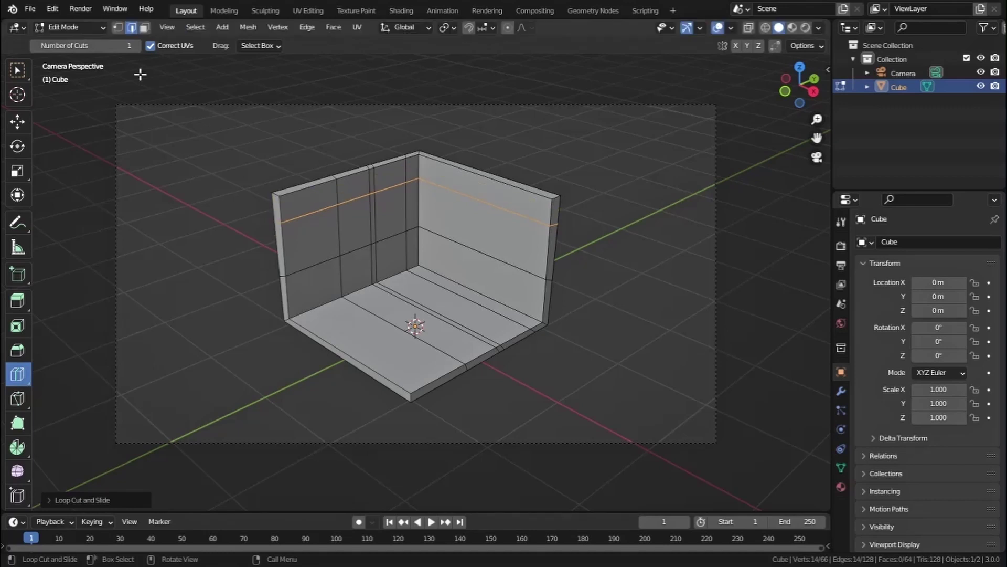
left_click(16, 70)
left_click(144, 27)
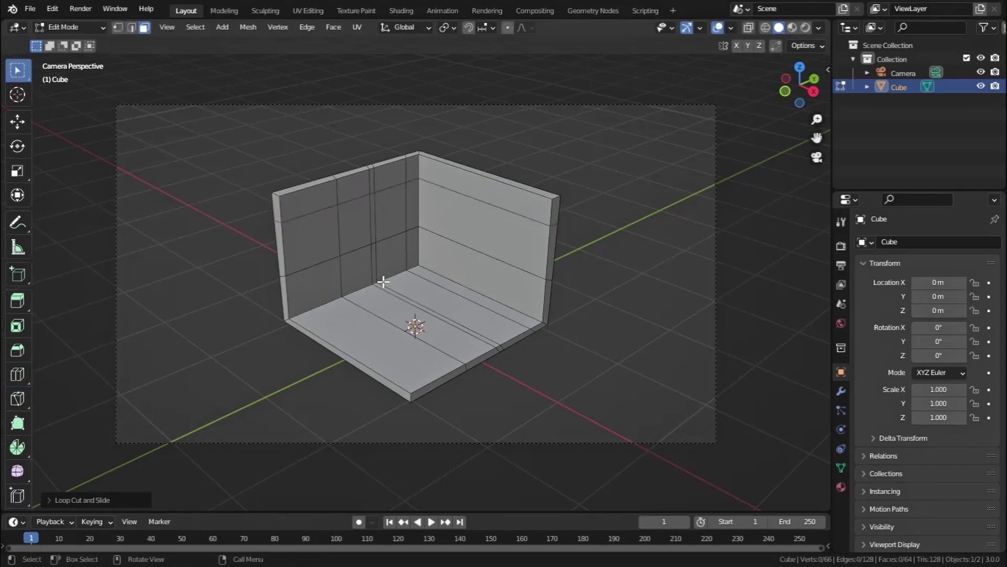
Extrude two left-wall faces inward and delete them to form two window openings.
scroll(404, 287, "up", 2)
left_click(371, 174)
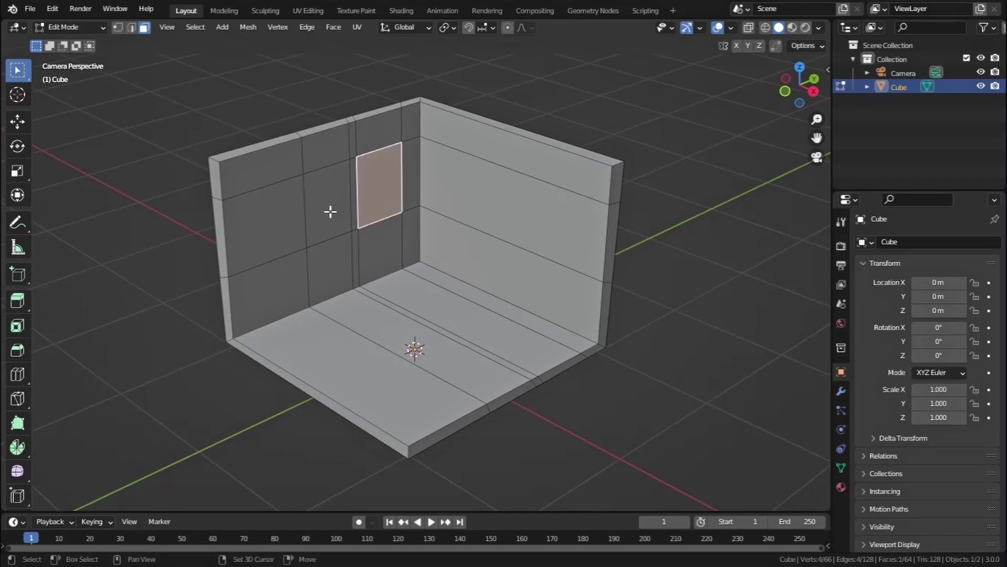
left_click(330, 212, "shift")
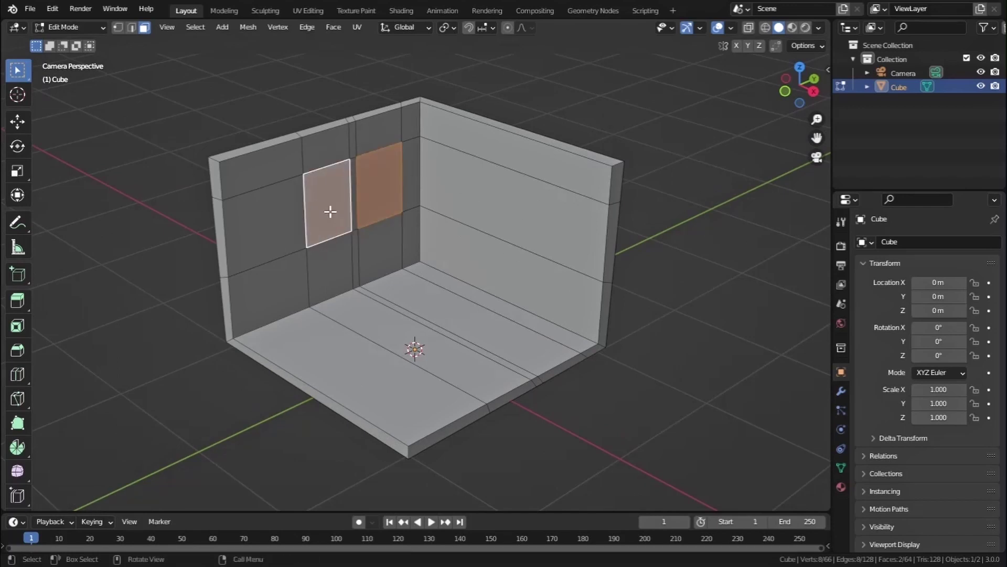
key("e")
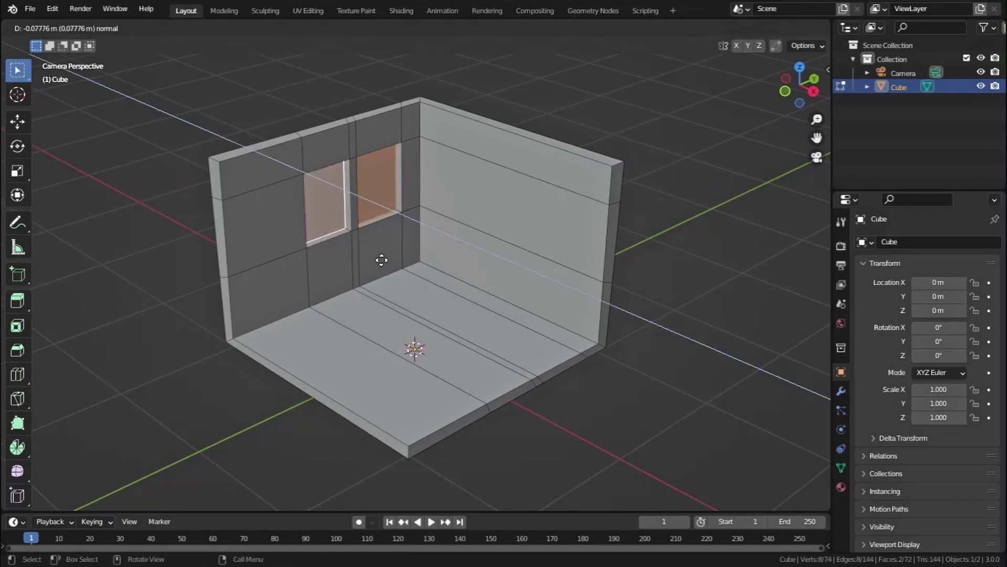
left_click(380, 259)
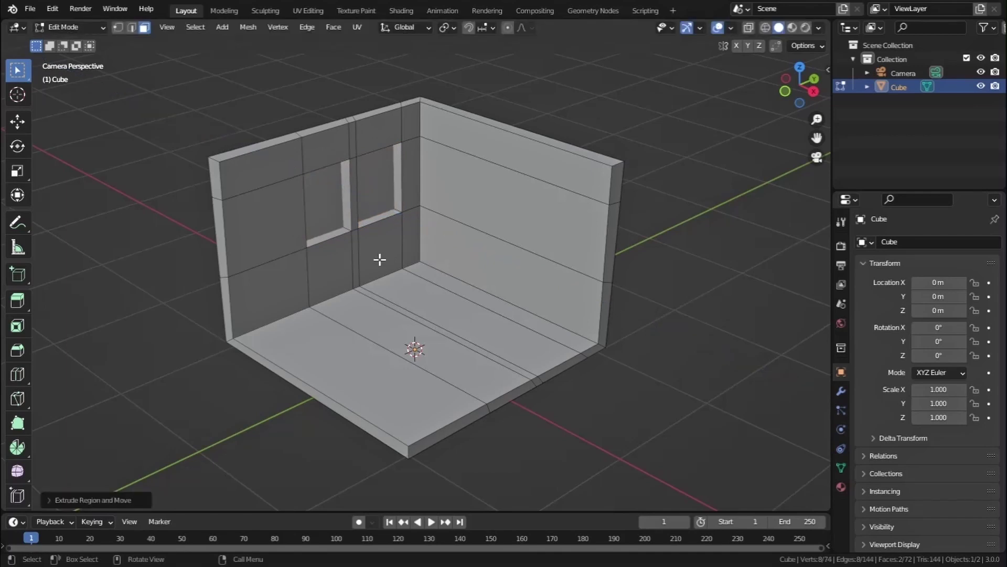
key("x")
left_click(355, 288)
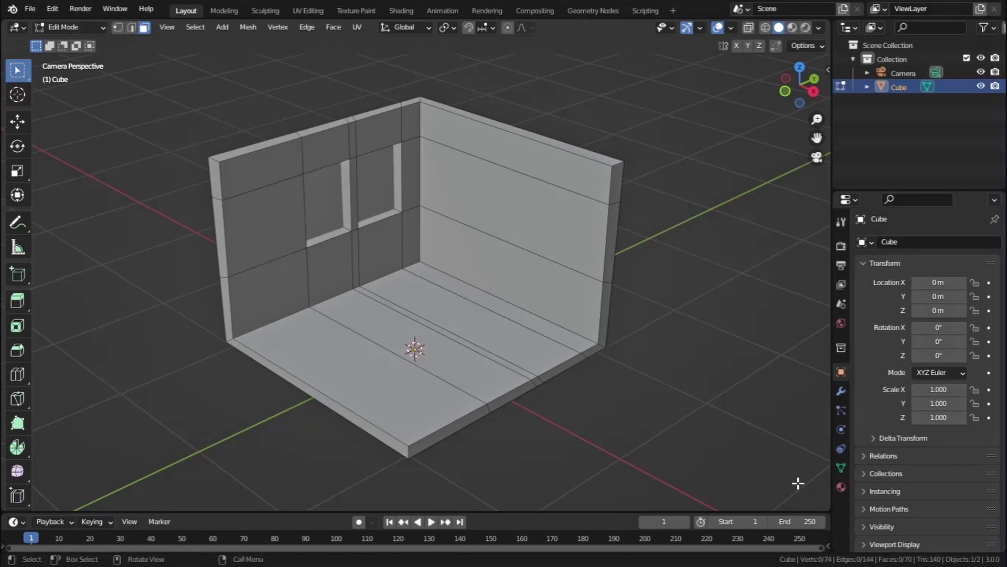
Add a second material slot with a new material named 'emmisive'.
left_click(842, 487)
left_click(996, 247)
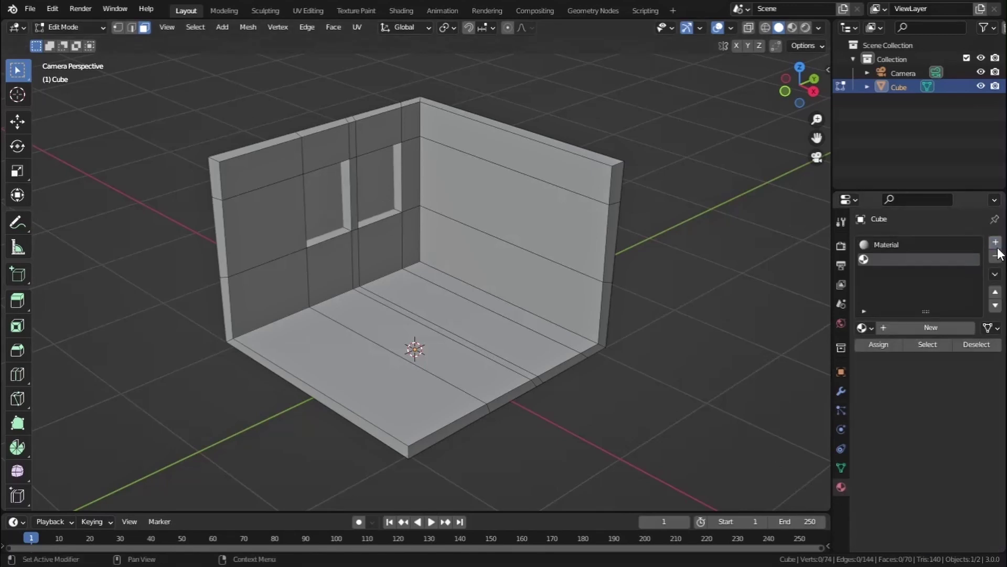
left_click(928, 327)
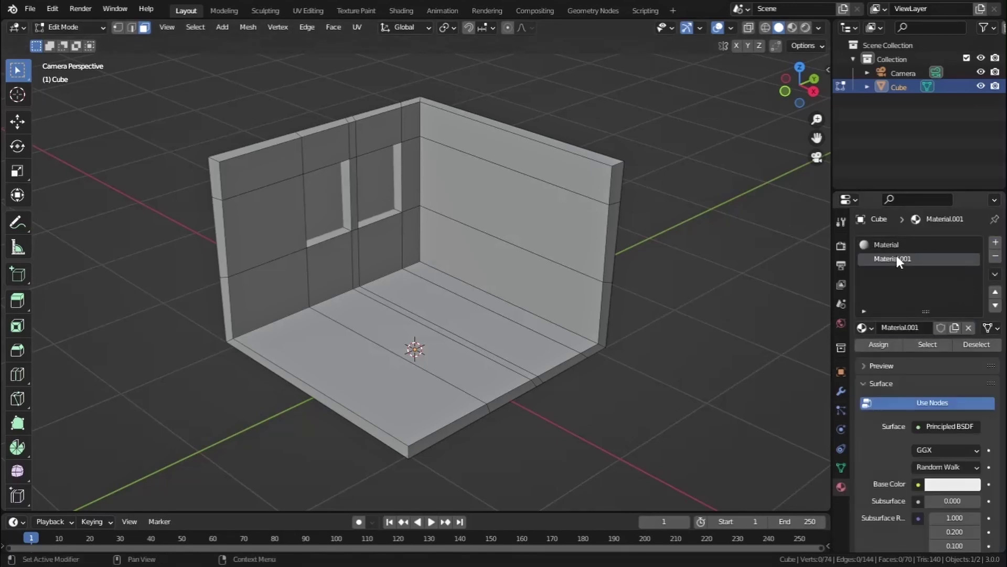
double_click(896, 258)
type("emmisive")
key("Return")
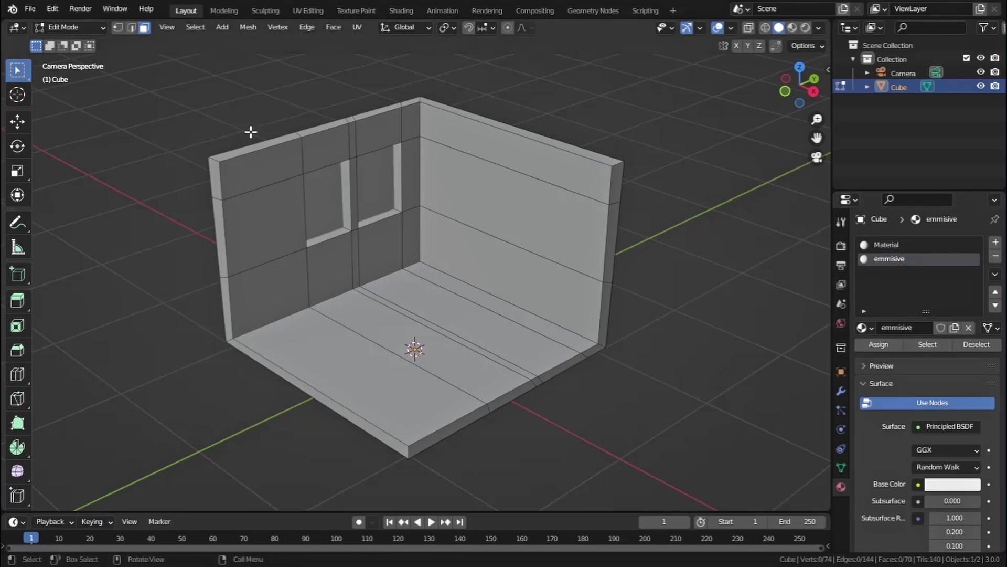
Assign the emmisive material to the two window faces.
left_click(380, 190)
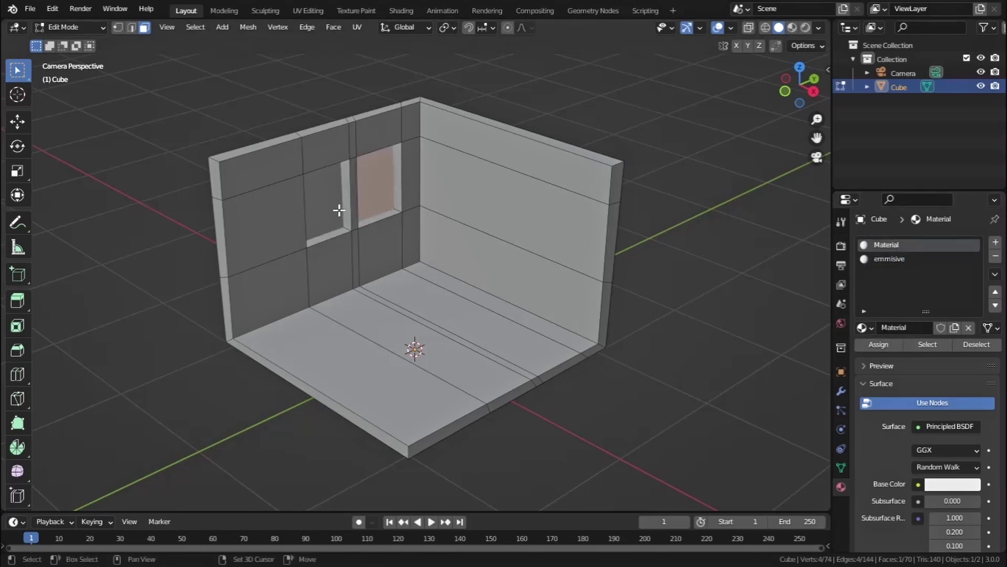
left_click(338, 210, "shift")
left_click(899, 259)
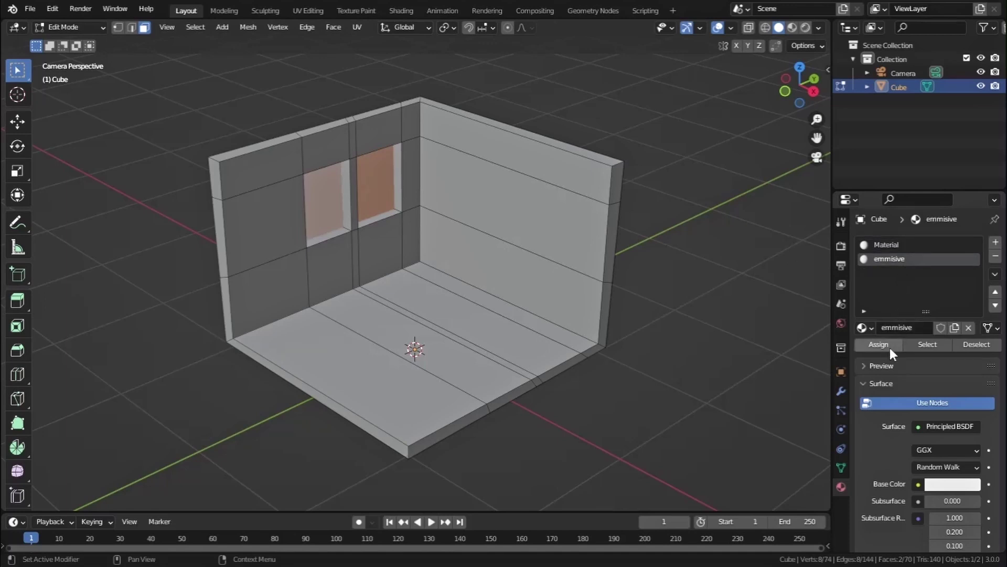
left_click(890, 347)
Set the emmisive material's emission colour to white and strength to 5.
scroll(931, 427, "down", 12)
scroll(911, 422, "down", 2)
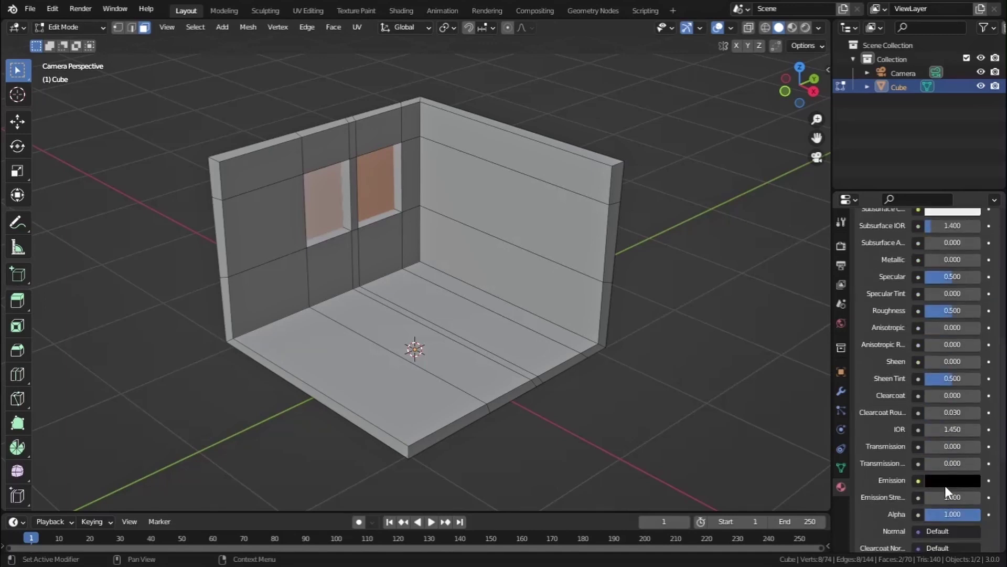
left_click(951, 480)
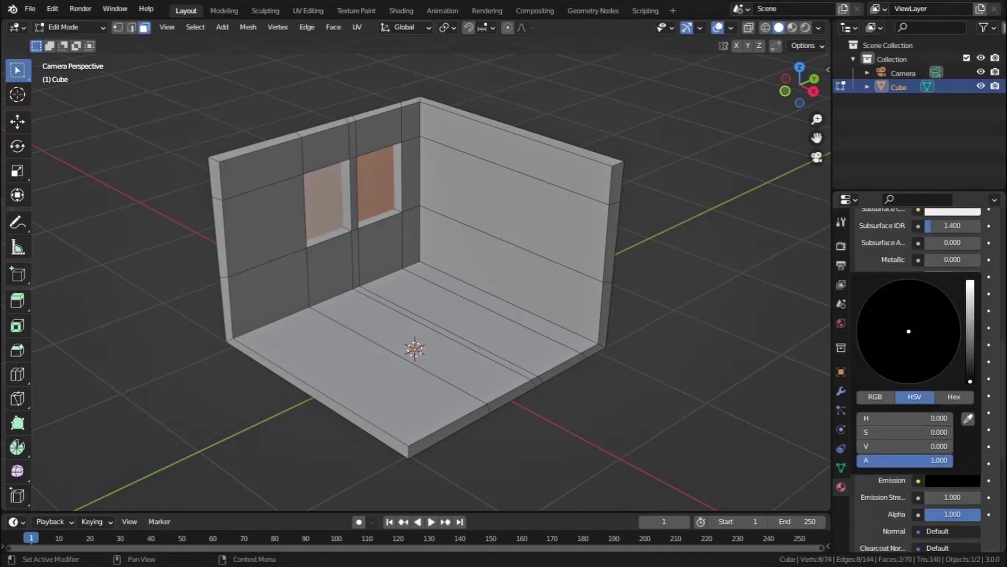
left_click(971, 286)
double_click(965, 497)
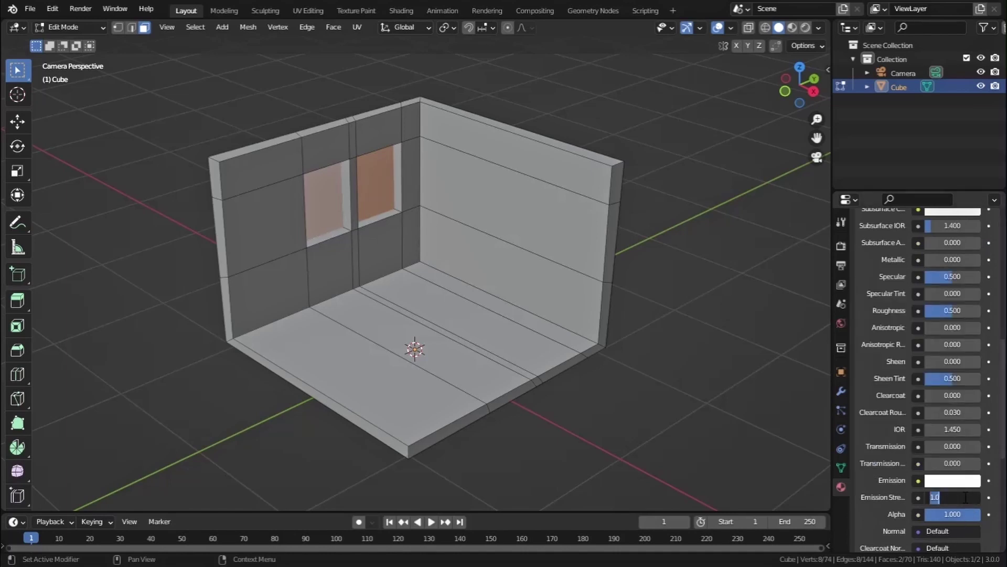
type("5")
key("Return")
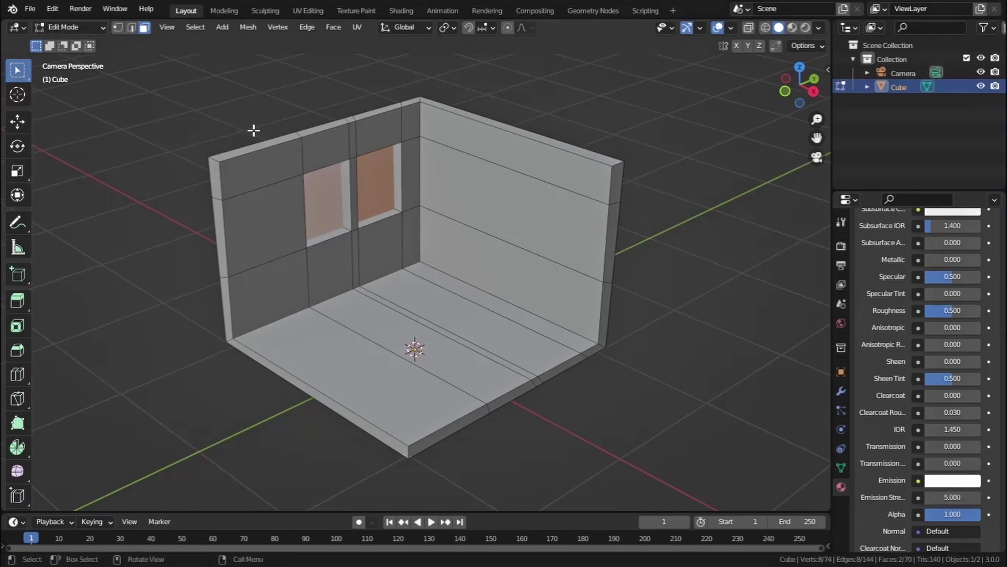
Return to Object Mode, turn on Rendered shading and set the render engine to Cycles.
left_click(52, 30)
left_click(60, 45)
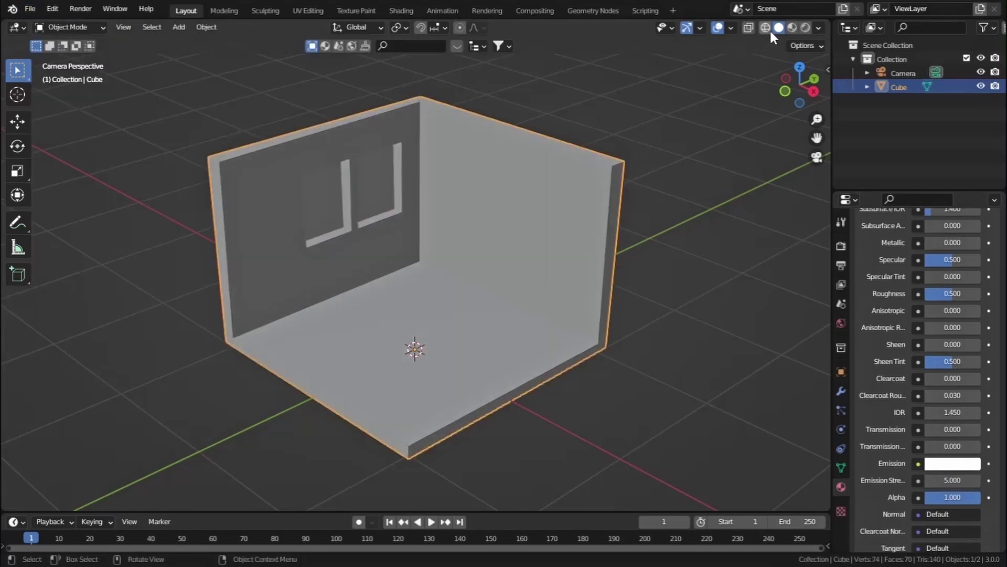
left_click(805, 27)
scroll(687, 270, "down", 3)
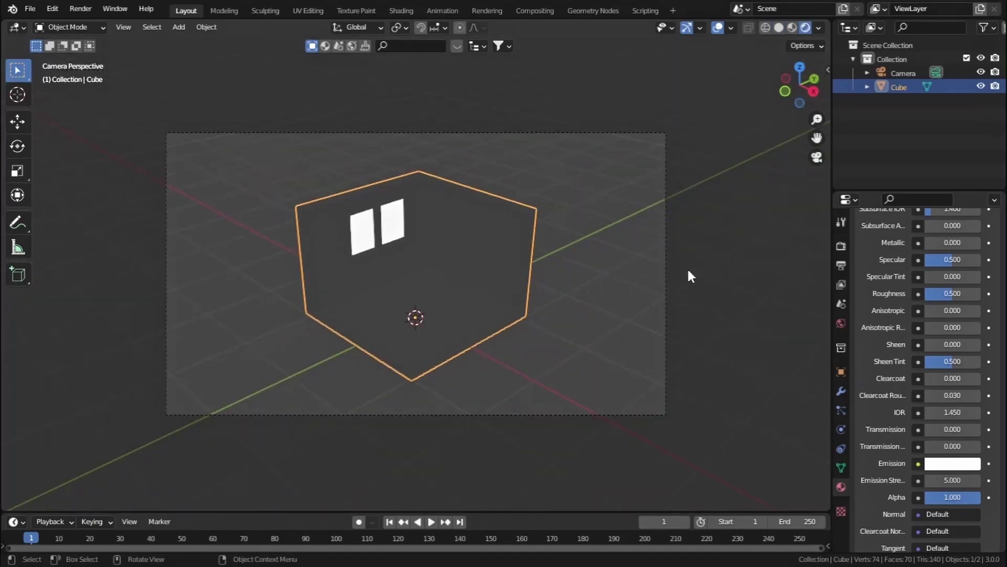
left_click(842, 245)
scroll(940, 240, "up", 3)
left_click(957, 242)
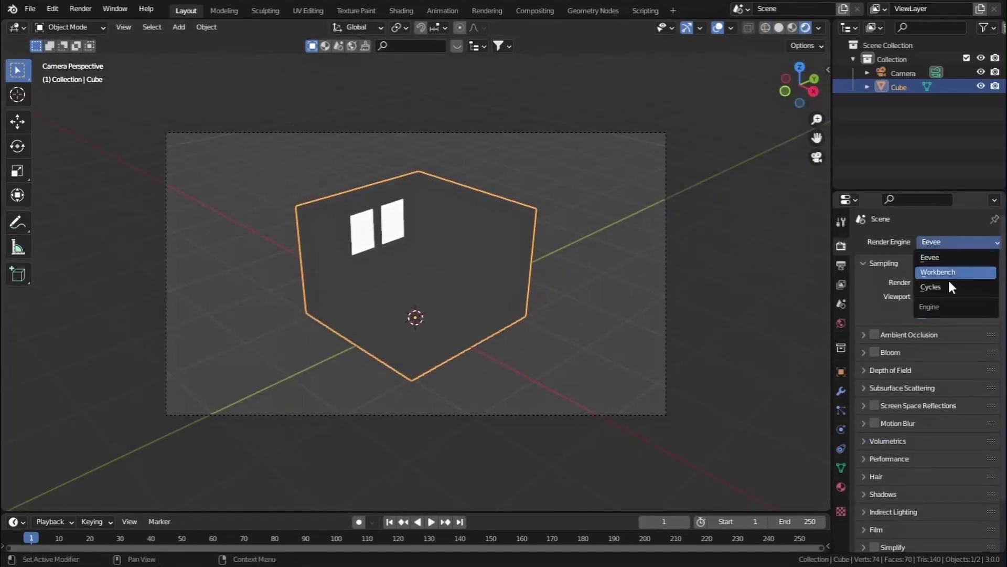
left_click(931, 286)
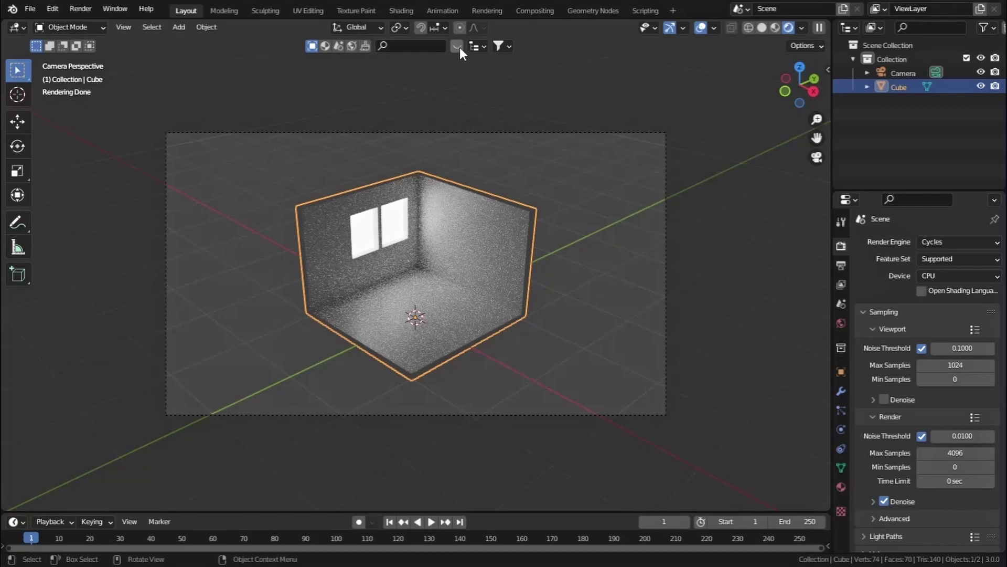
Enable viewport denoising with a start sample of 10.
left_click(884, 400)
left_click(874, 399)
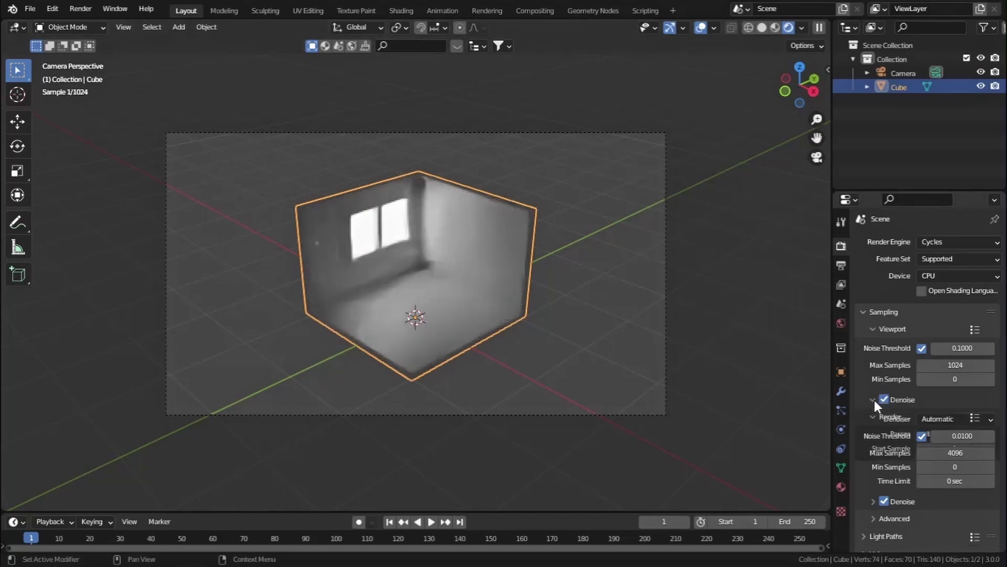
left_click(954, 450)
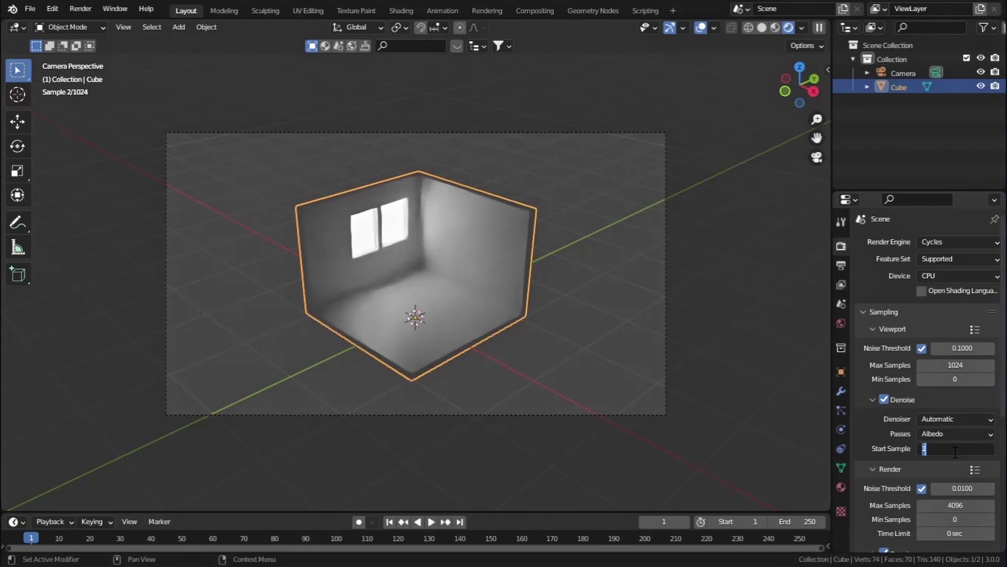
type("10")
key("Return")
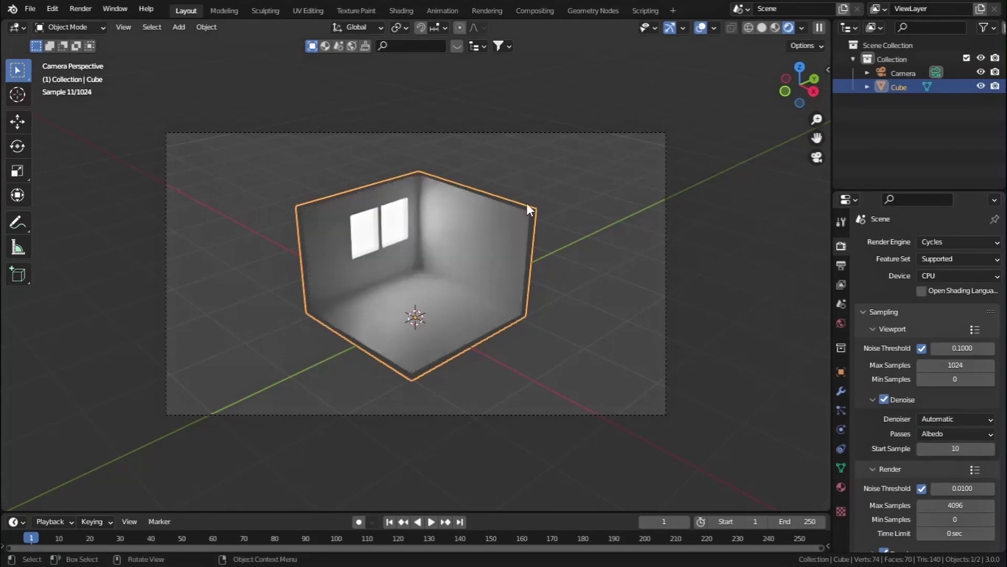
Make the room's main Material full white with Roughness and Specular at 1.000.
left_click(841, 488)
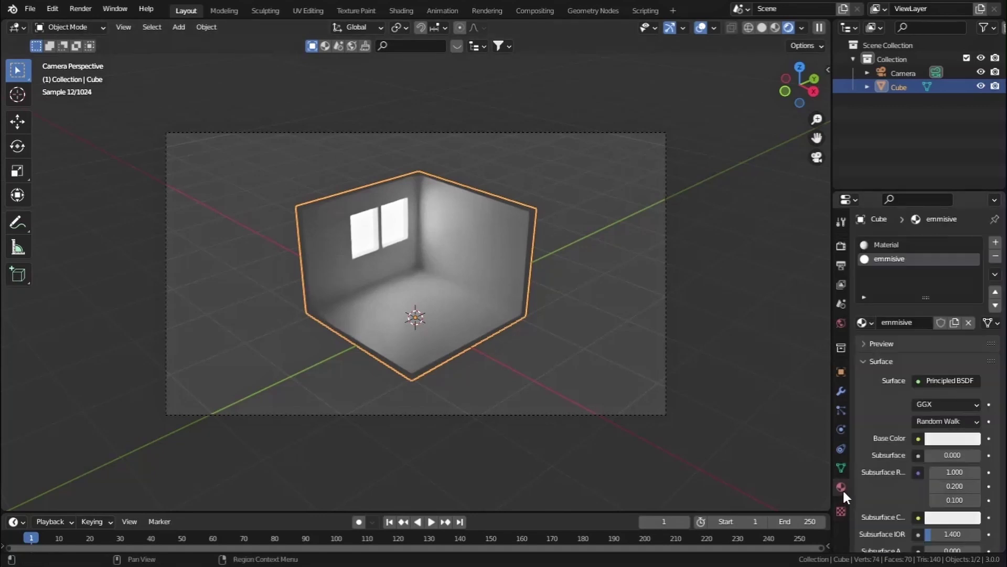
left_click(898, 245)
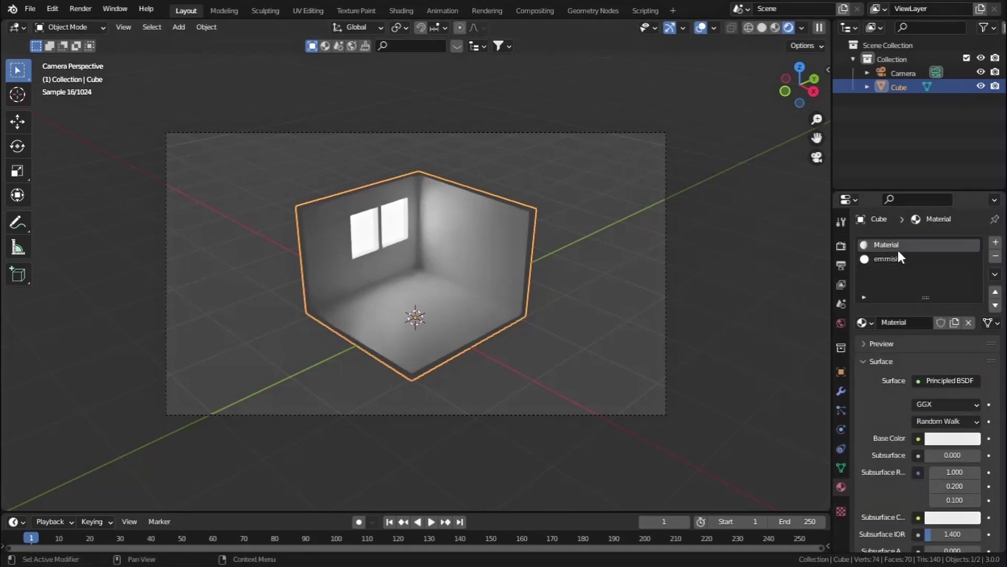
left_click(960, 439)
left_click(972, 248)
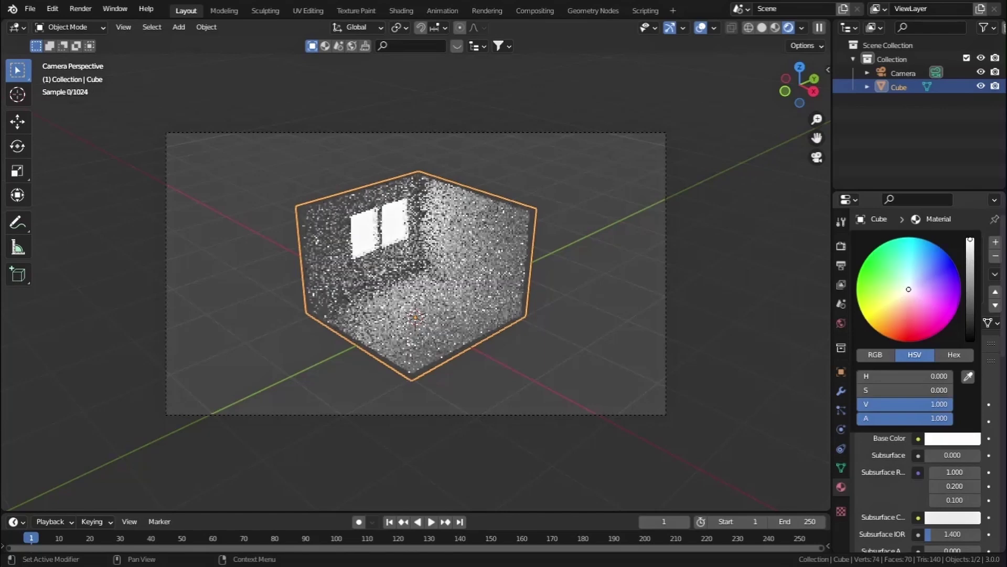
scroll(915, 472, "down", 10)
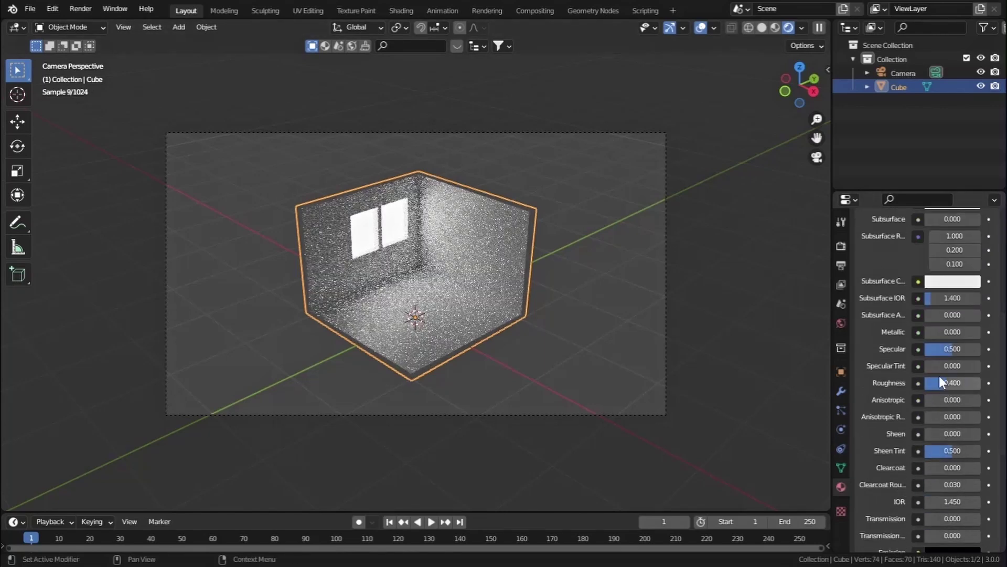
left_click_drag(939, 383, 979, 382)
left_click_drag(948, 348, 982, 349)
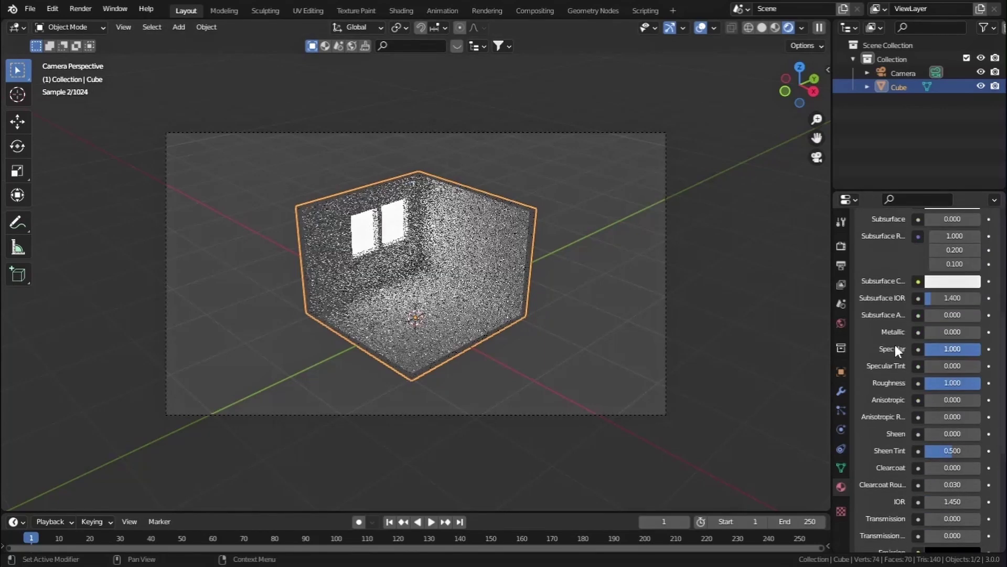
left_click(736, 204)
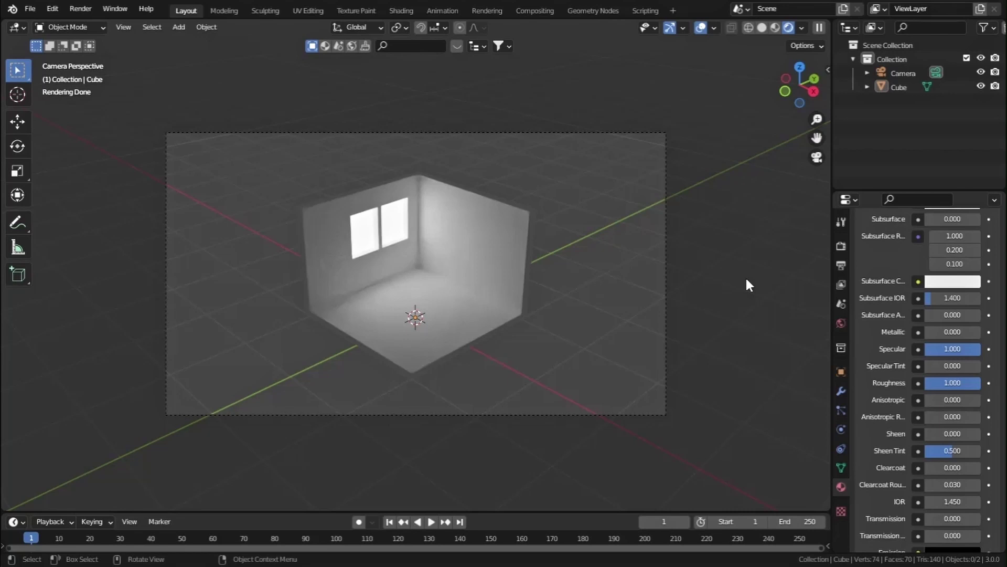
key("alt+Tab")
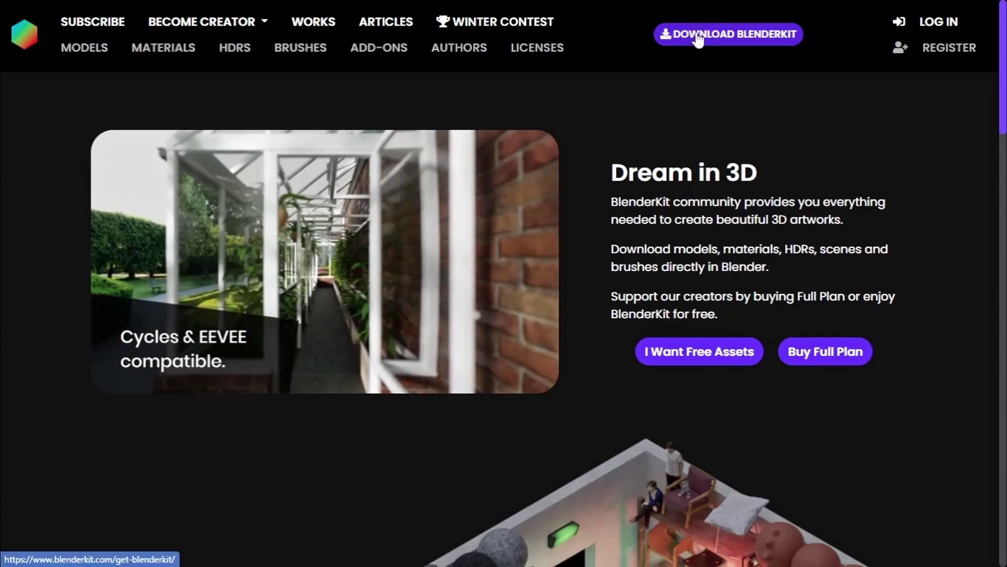
Leave the BlenderKit website and return to Blender.
key("alt+Tab")
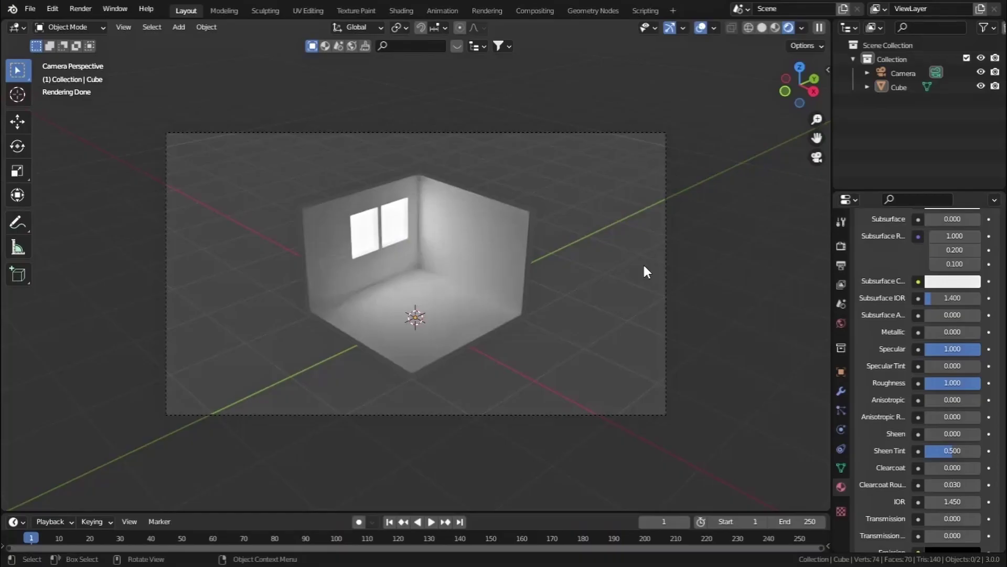
left_click(51, 10)
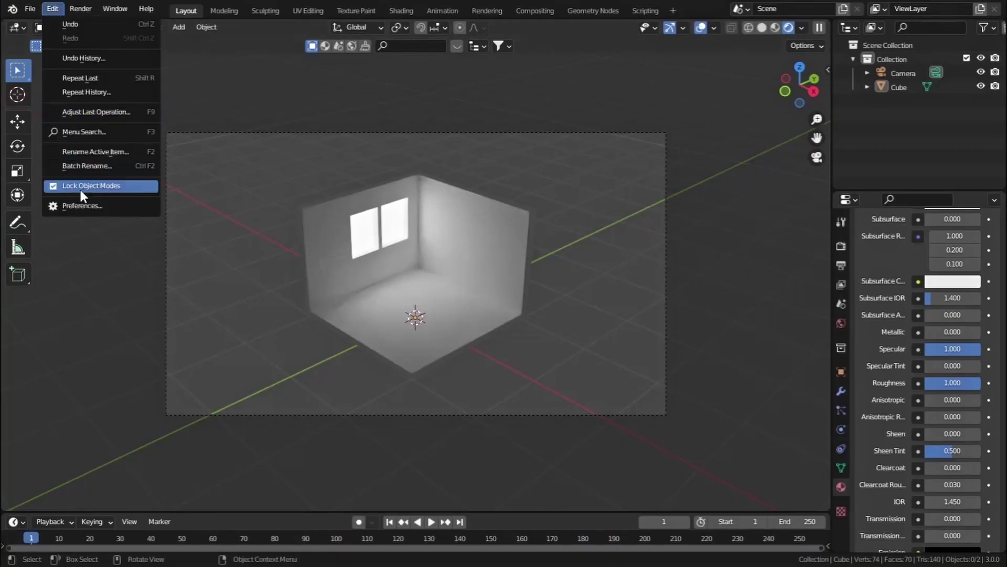
left_click(81, 205)
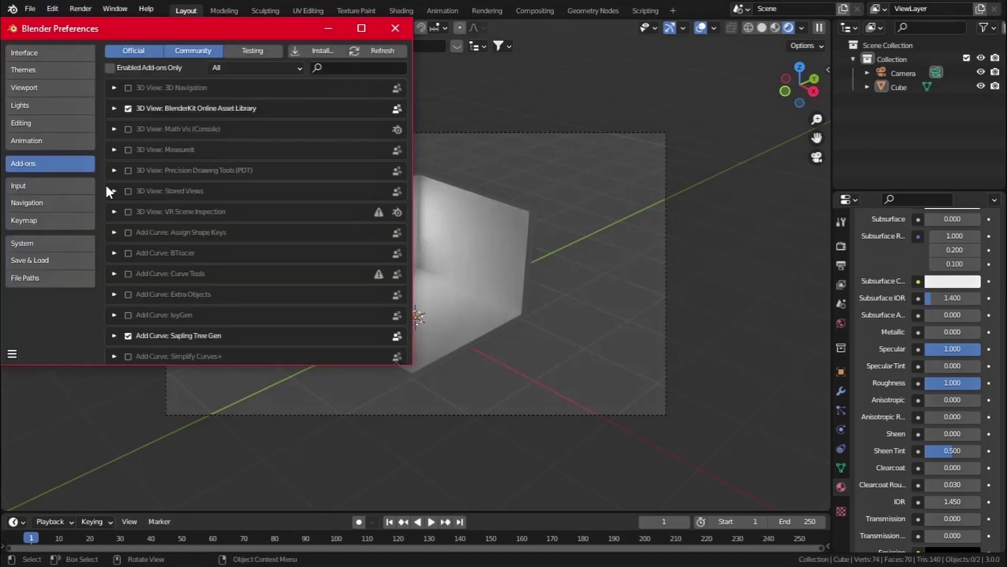
left_click(320, 52)
left_click(396, 27)
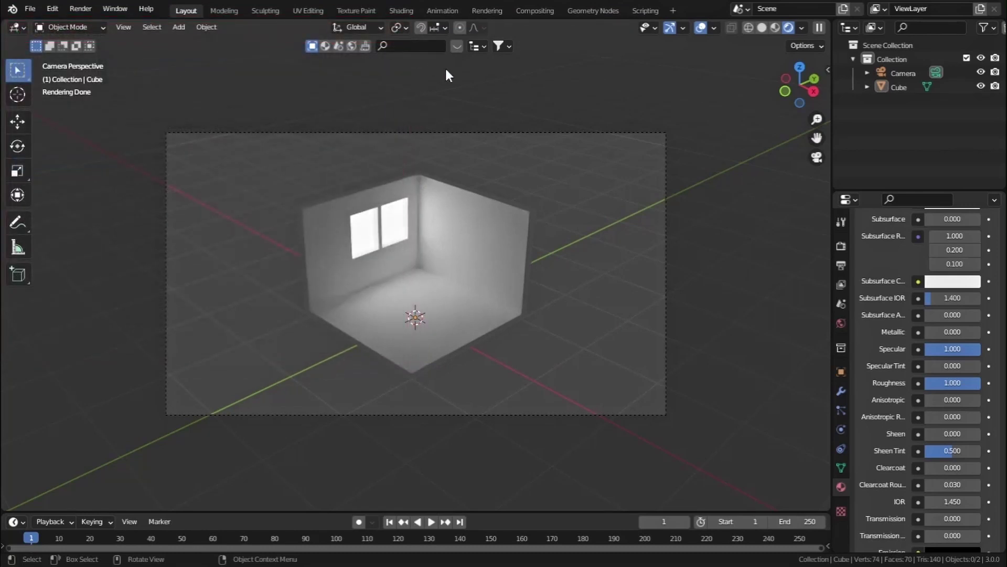
Search BlenderKit materials for 'wooden floor' and page through the result thumbnails.
left_click(326, 47)
left_click(423, 46)
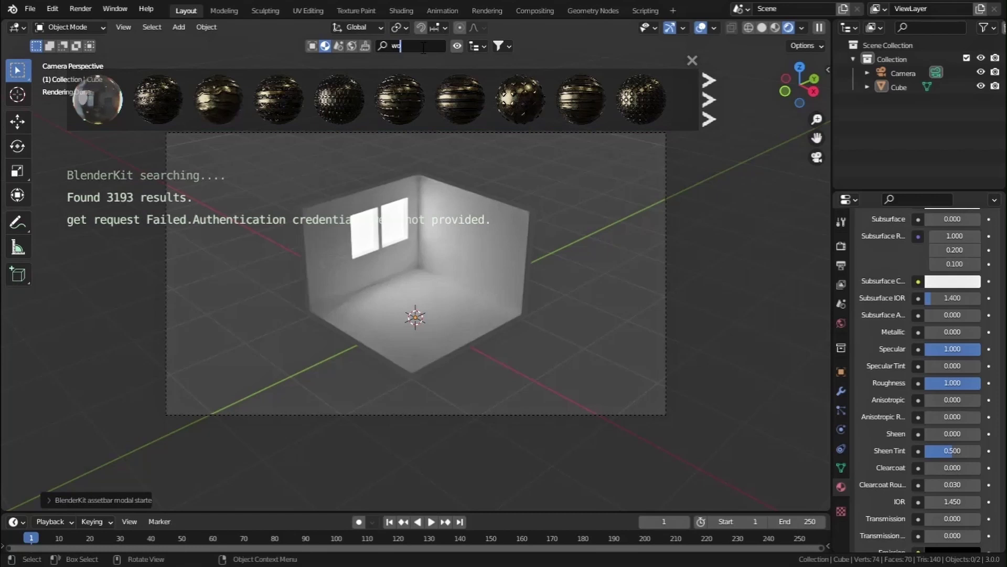
type("wooden")
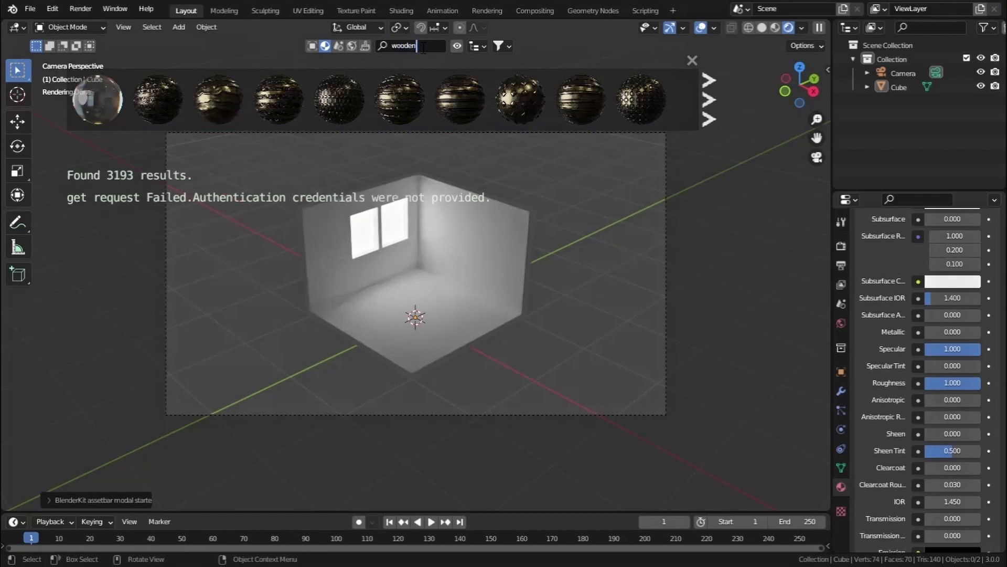
type(" floor")
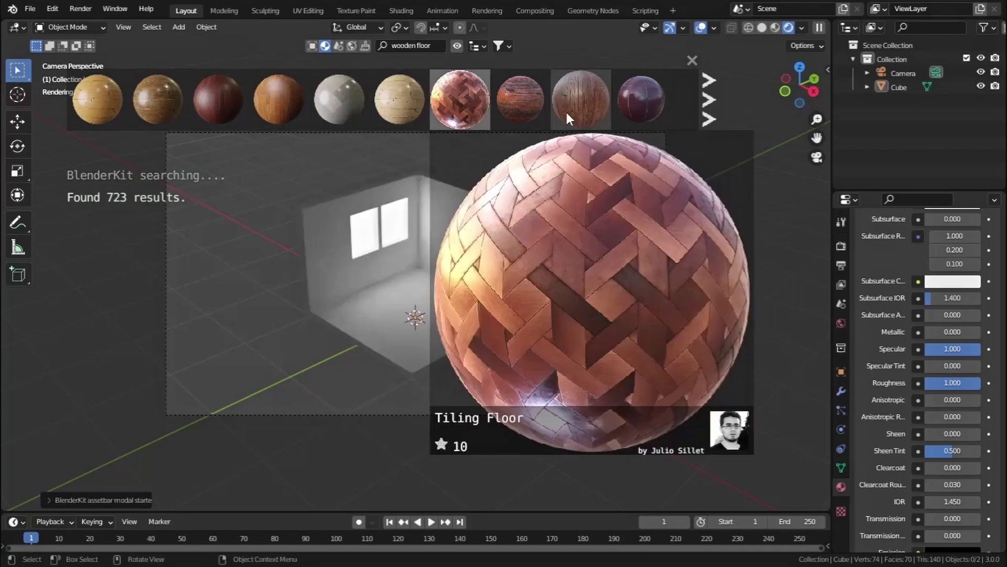
left_click(710, 115)
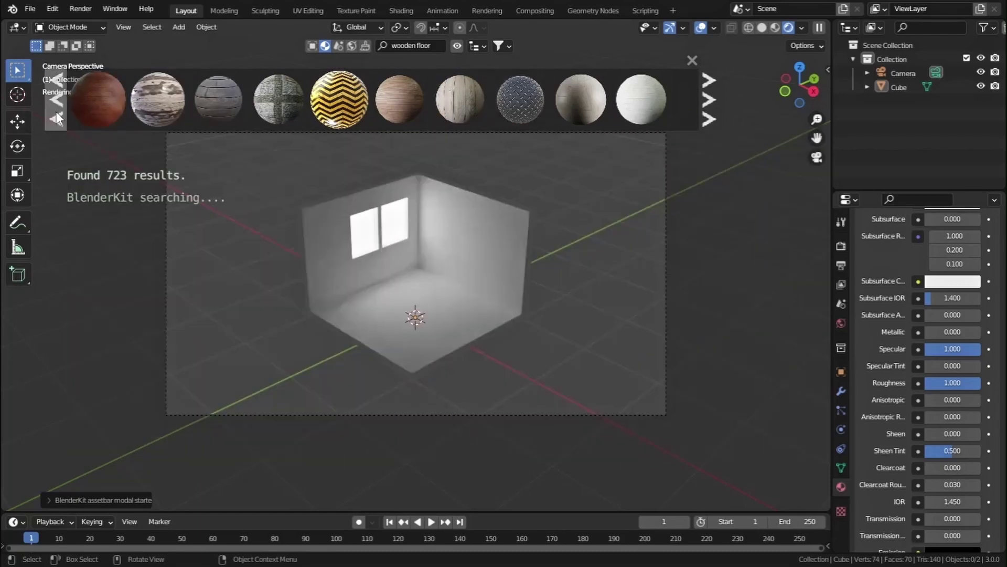
left_click(55, 112)
mouse_move(268, 106)
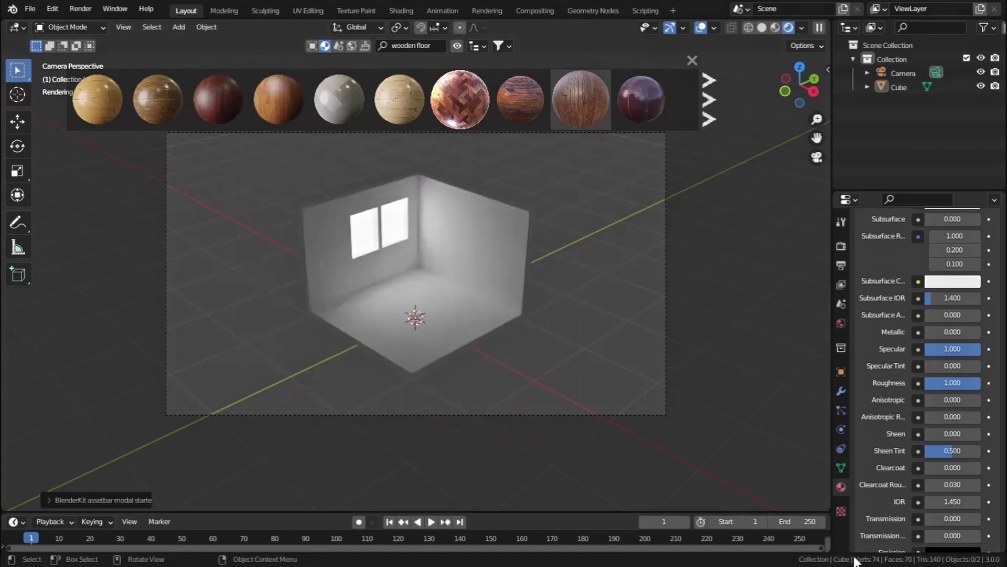
scroll(895, 404, "up", 6)
scroll(894, 410, "up", 3)
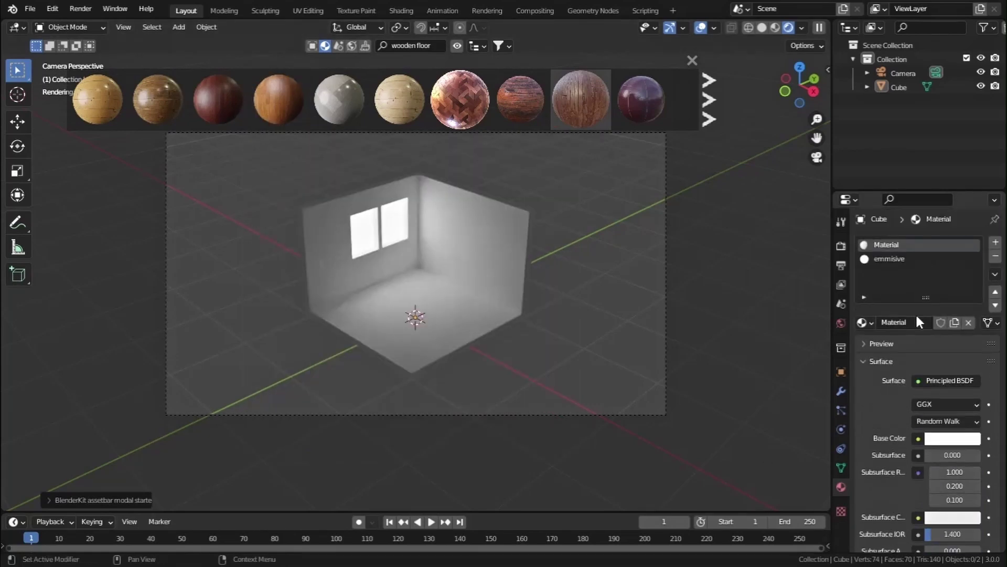
Add a third material slot on the room holding the BlenderKit Wooden floor material, then hide the asset bar.
left_click(995, 242)
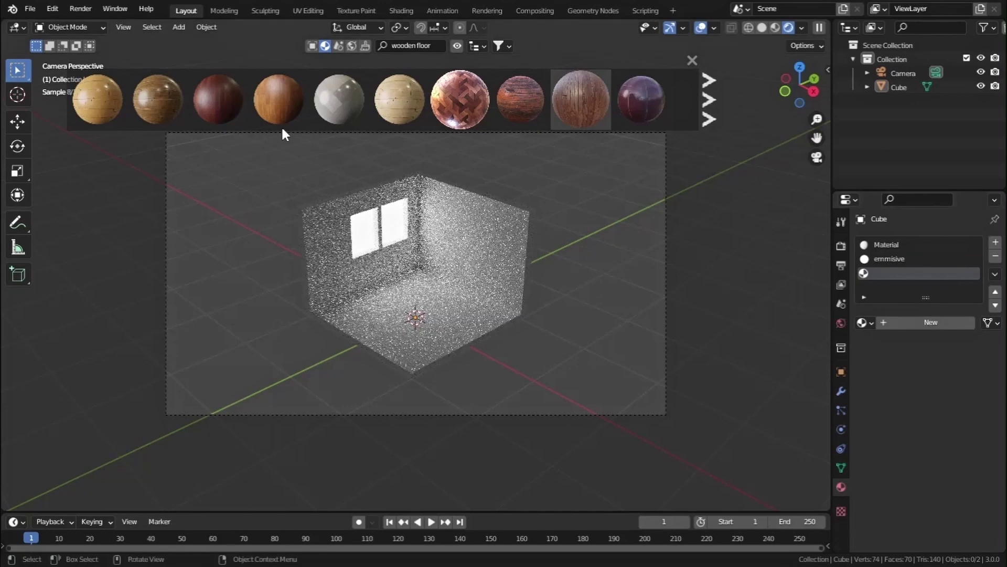
left_click_drag(266, 101, 434, 300)
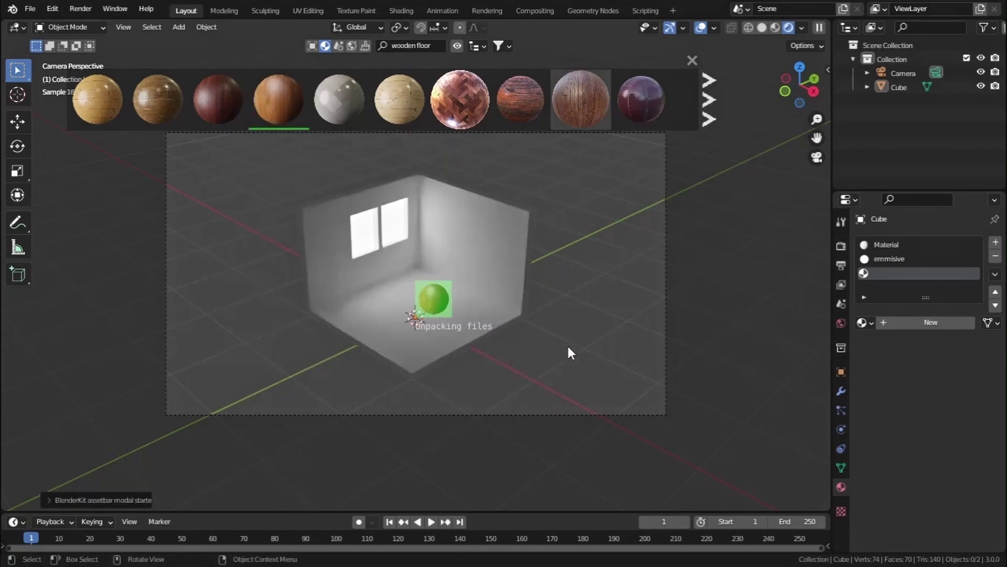
left_click(458, 46)
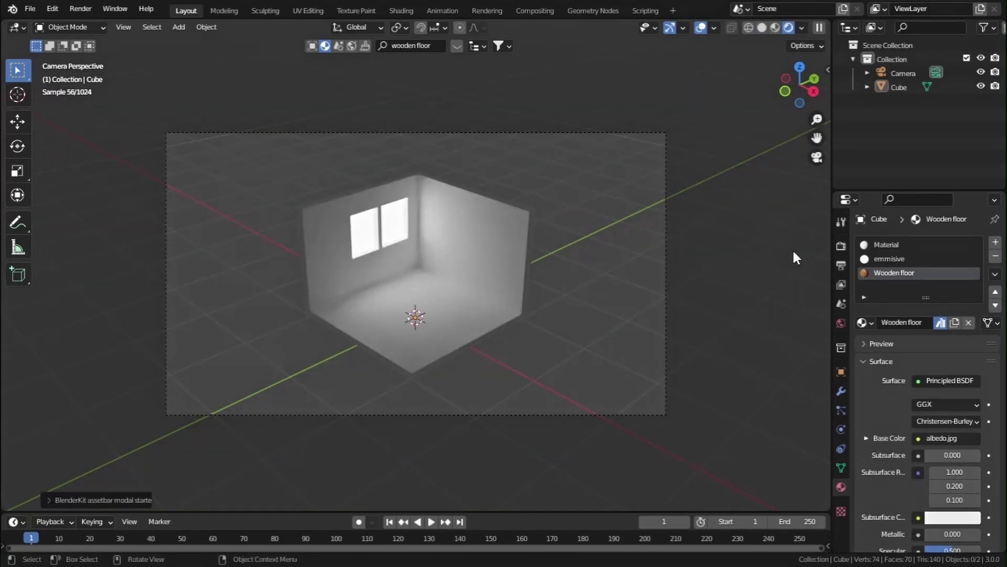
In Material Preview, select the room's floor faces in Edit Mode and assign them Wooden floor.
left_click(773, 30)
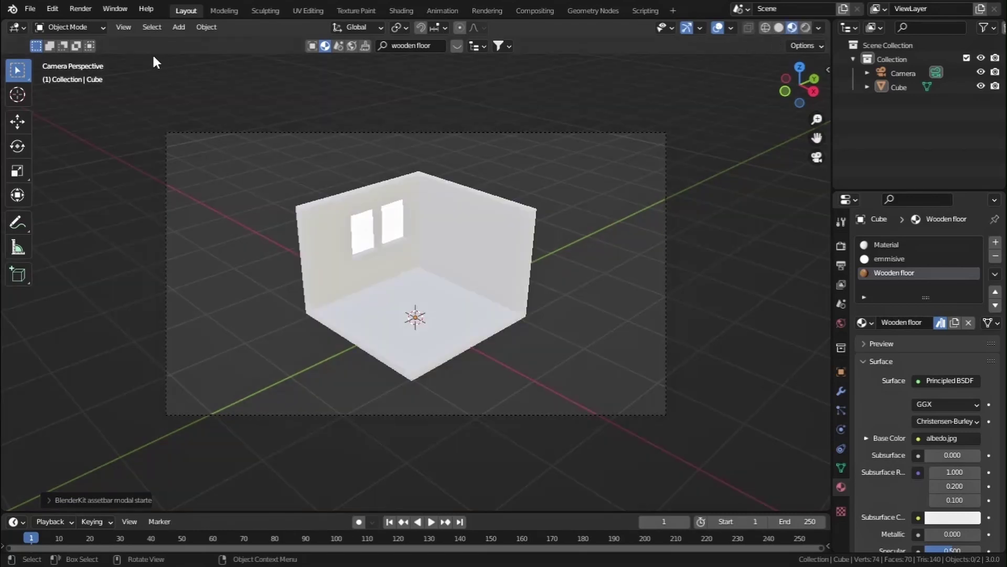
left_click(87, 27)
left_click(77, 55)
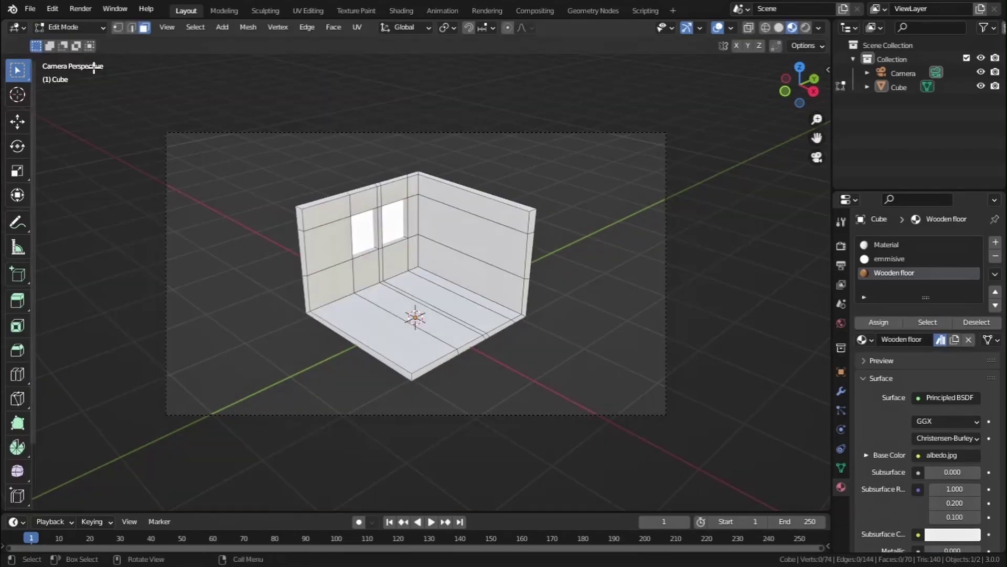
scroll(504, 313, "up", 3)
left_click(509, 313)
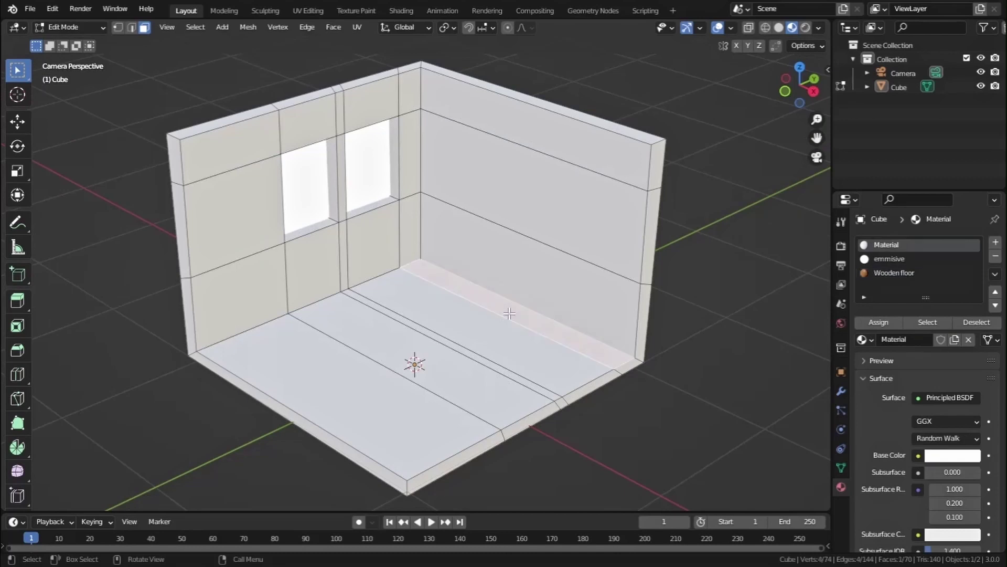
left_click(355, 403, "ctrl")
left_click(477, 454, "ctrl")
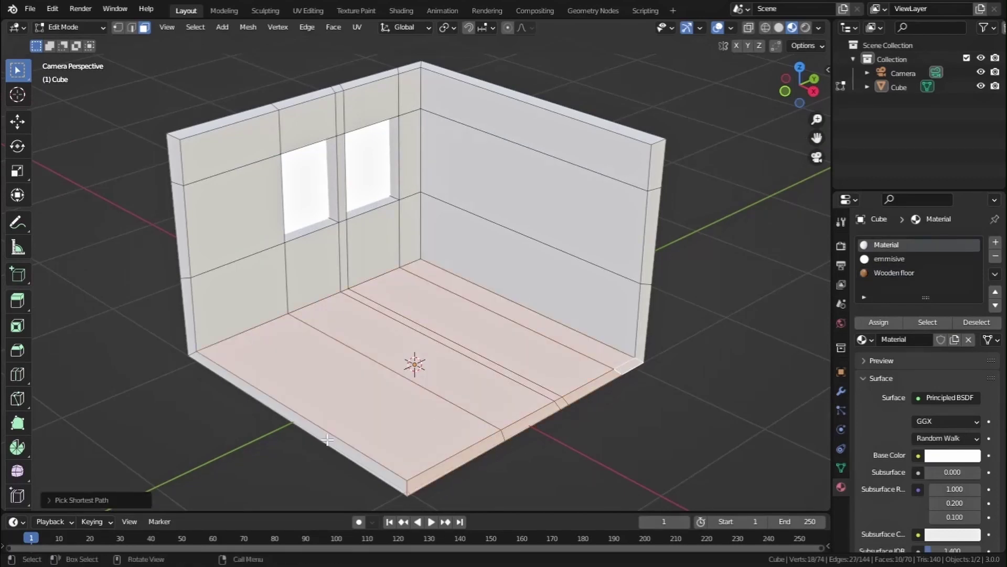
left_click(473, 427, "alt+shift")
left_click(928, 274)
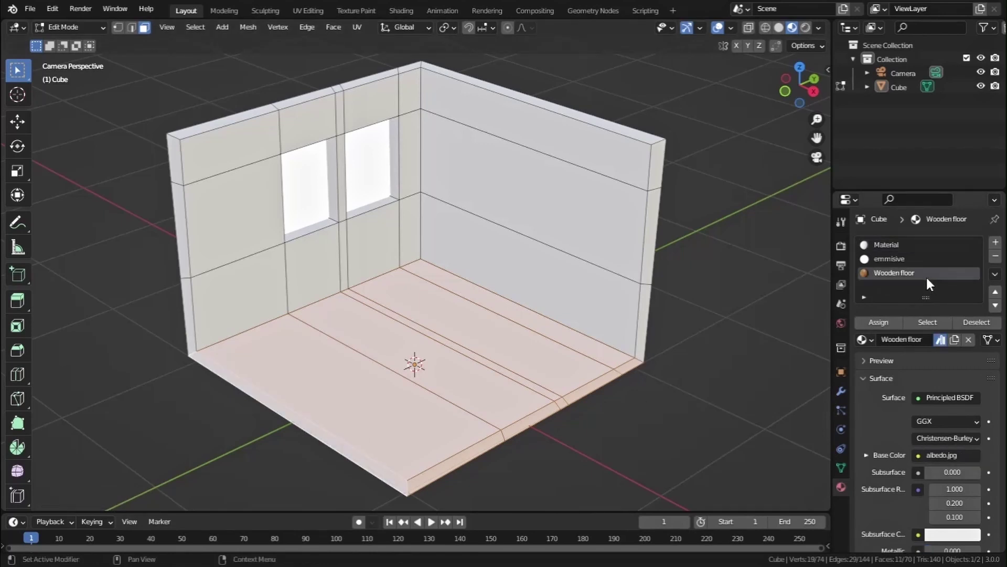
left_click(889, 322)
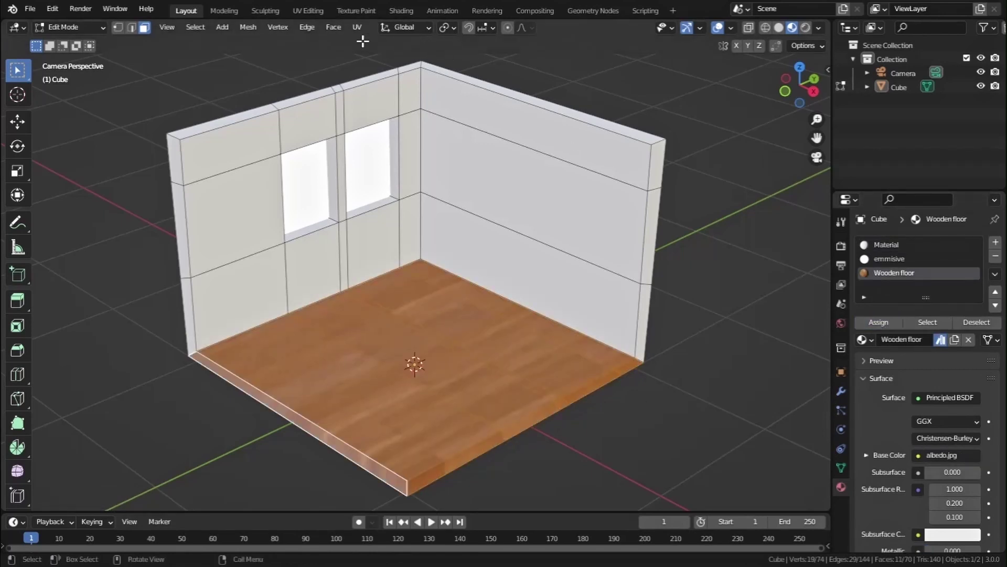
Unwrap the floor with Smart UV Project and return to Object Mode.
left_click(356, 27)
left_click(386, 62)
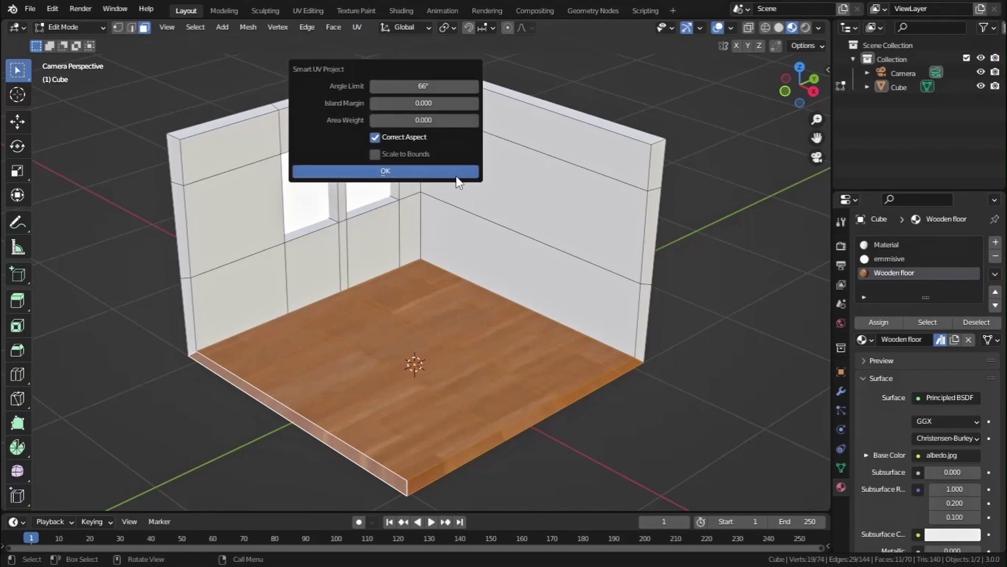
left_click(452, 173)
left_click(87, 33)
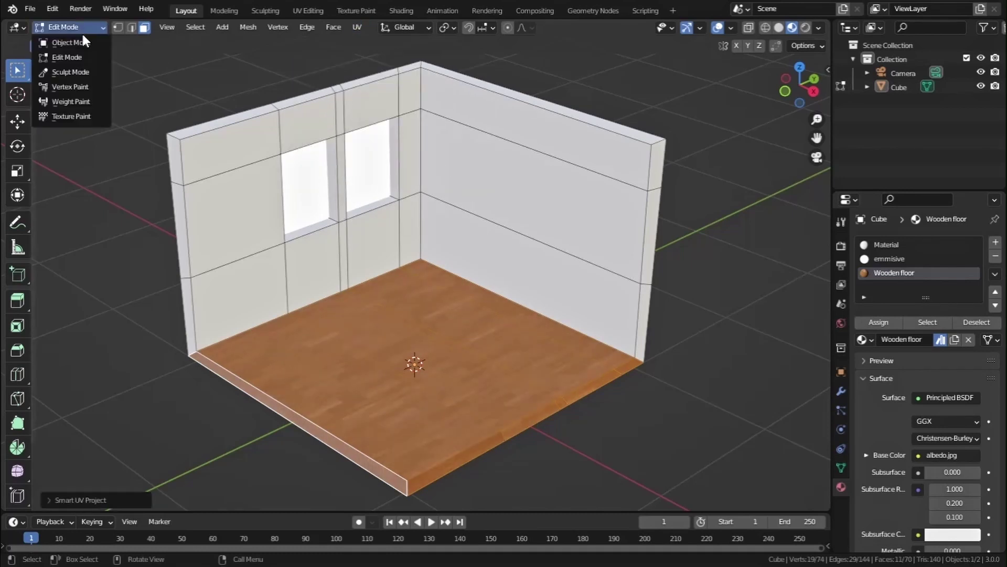
left_click(81, 41)
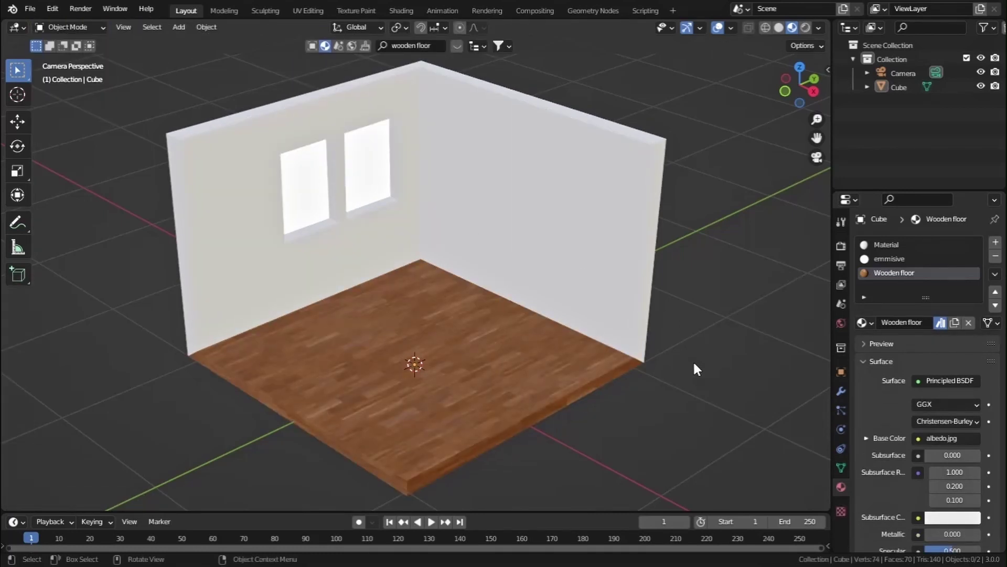
scroll(694, 360, "down", 3)
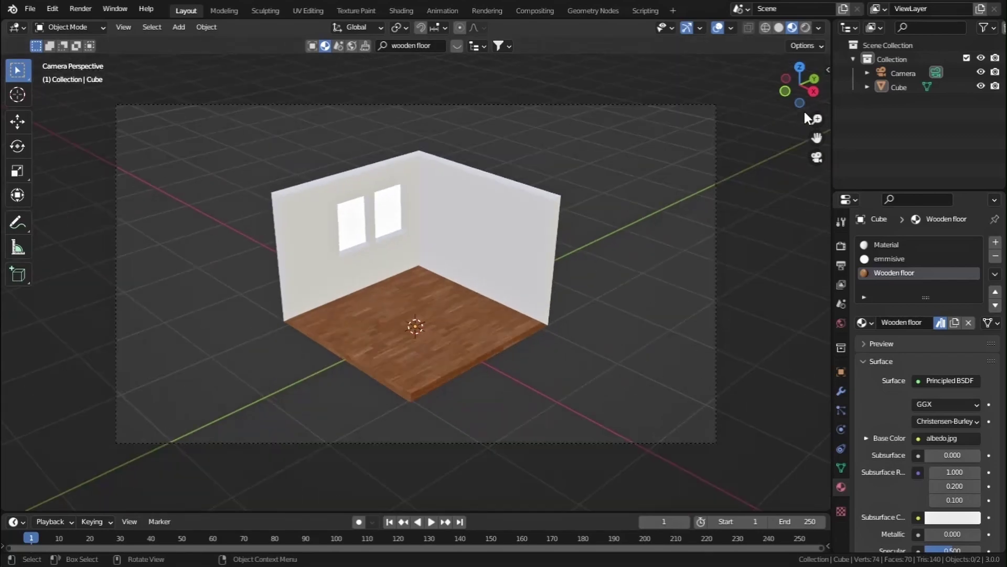
Check the floor in Rendered, Solid, then Material Preview shading, and bring back the wooden floor results.
left_click(806, 27)
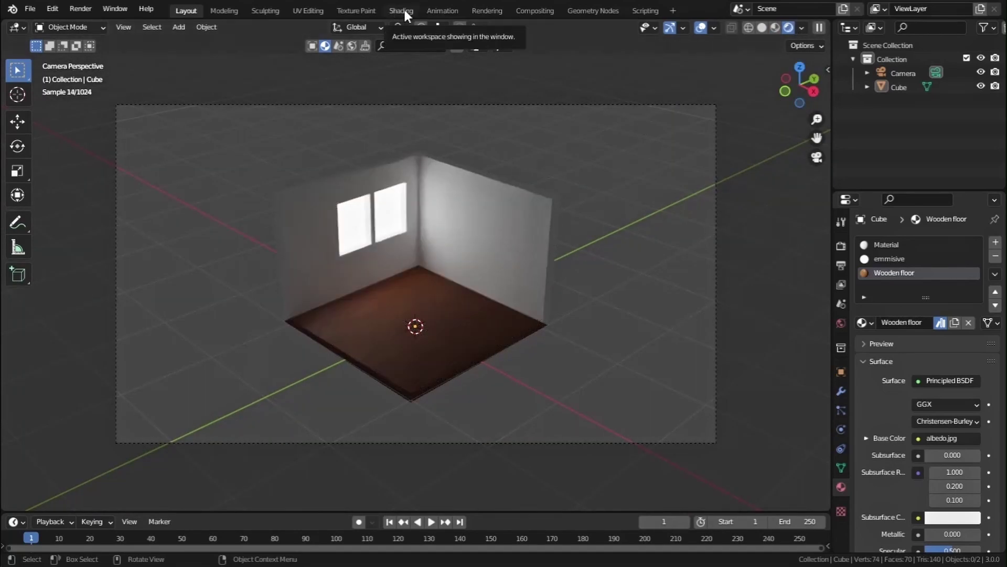
left_click(762, 27)
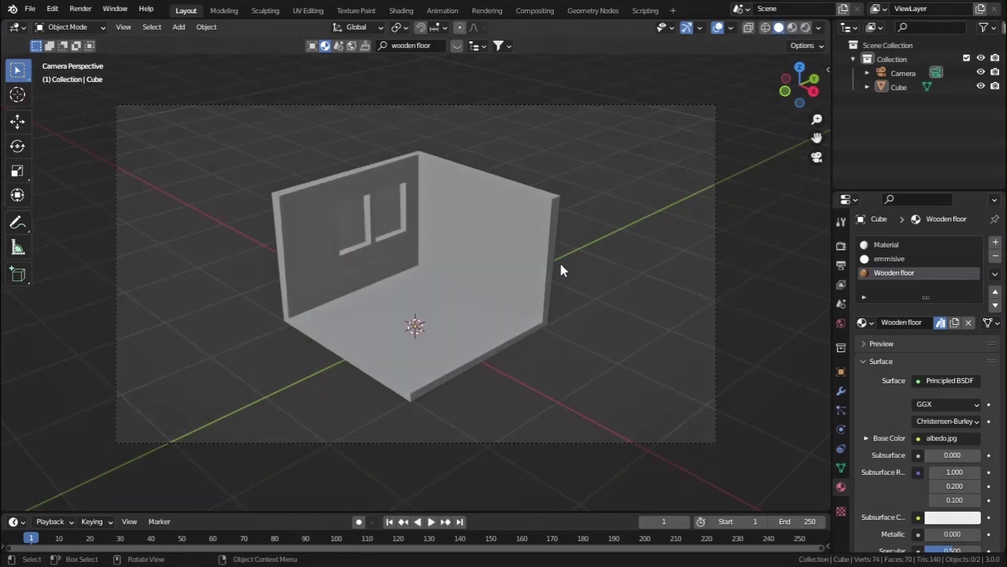
left_click(793, 27)
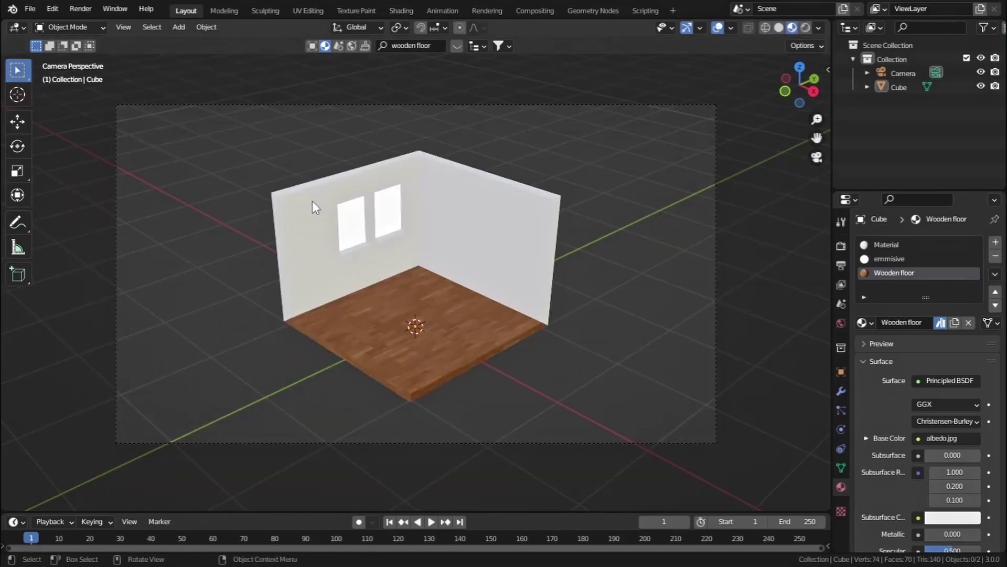
scroll(409, 84, "up", 2)
left_click(458, 46)
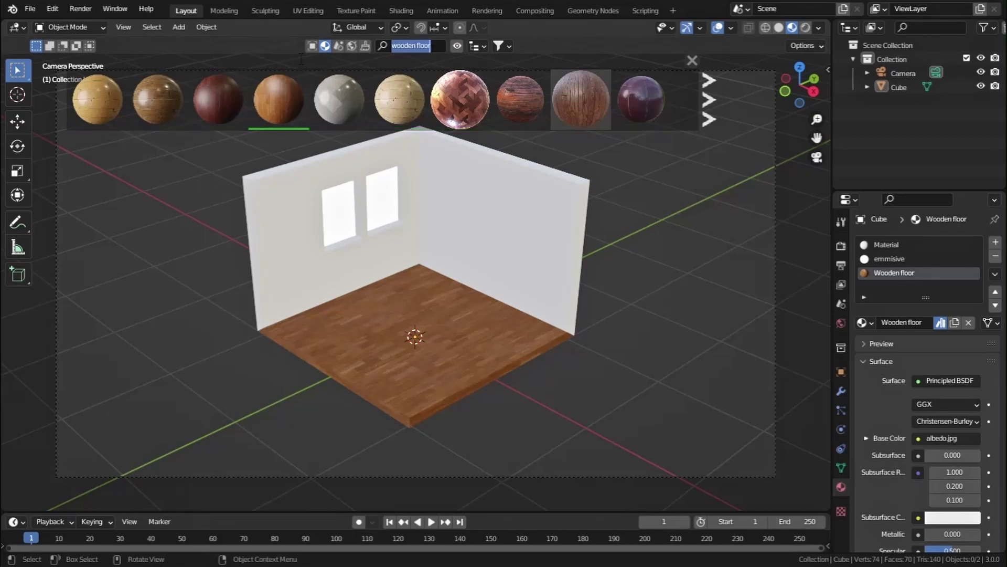
Search BlenderKit models for 'bed' and drop the Modern Bed onto the room floor.
left_click(312, 46)
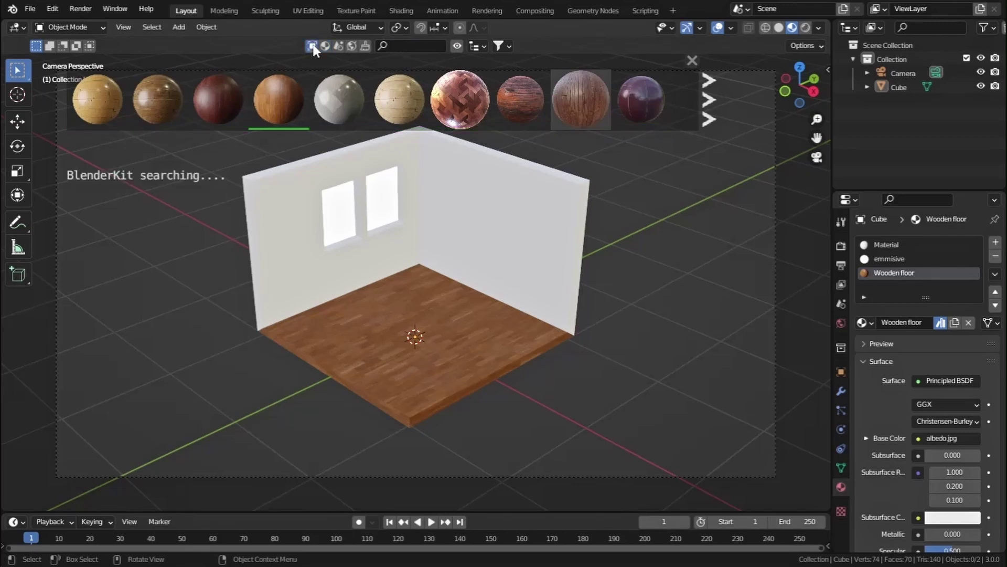
left_click(412, 47)
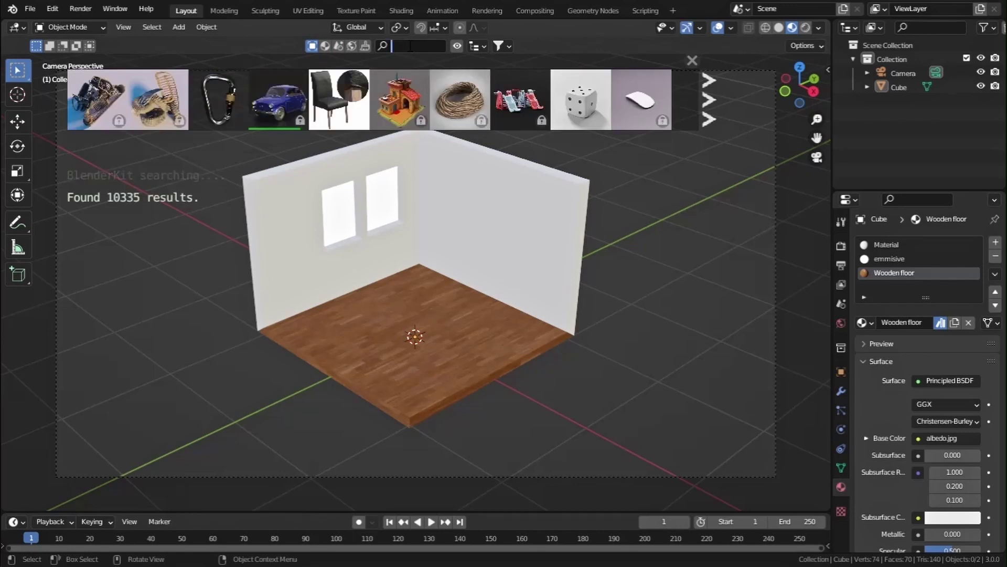
type("t")
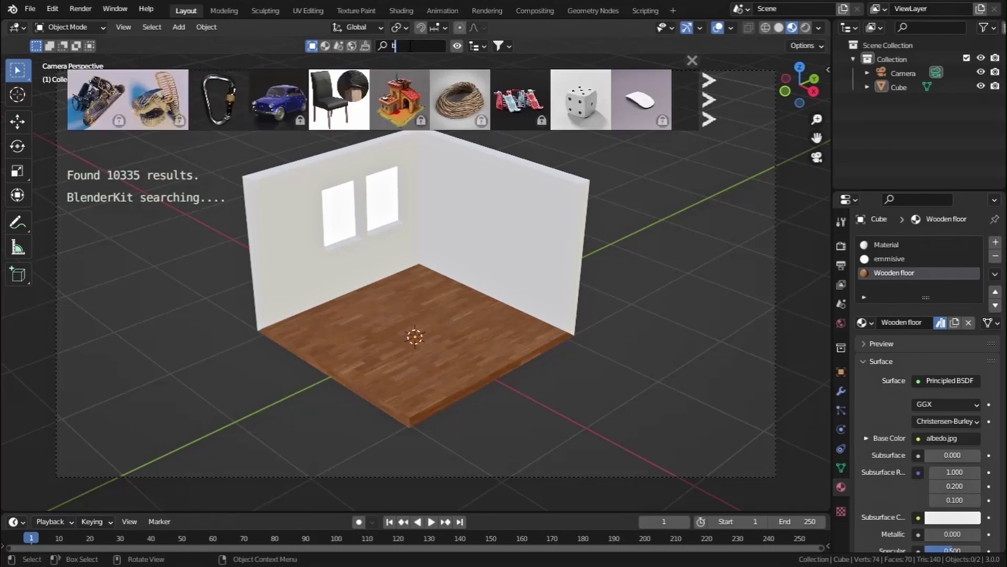
key("Return")
left_click(509, 45)
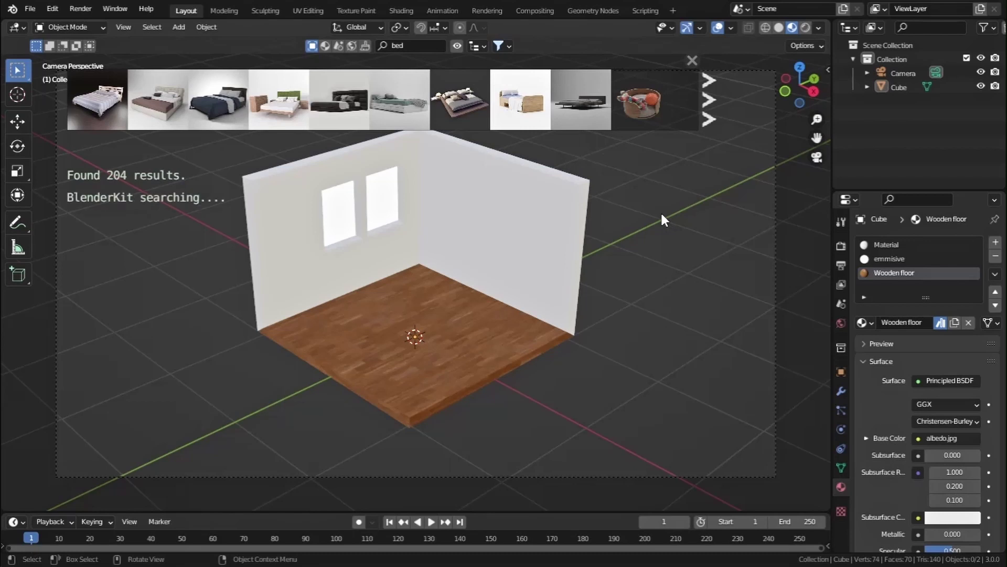
mouse_move(338, 91)
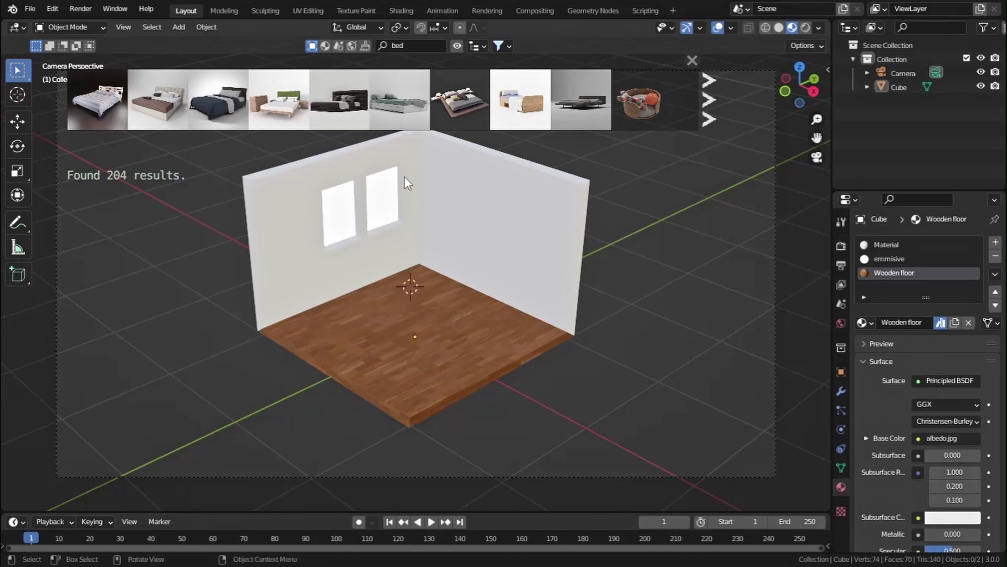
mouse_move(357, 115)
left_click_drag(357, 115, 404, 286)
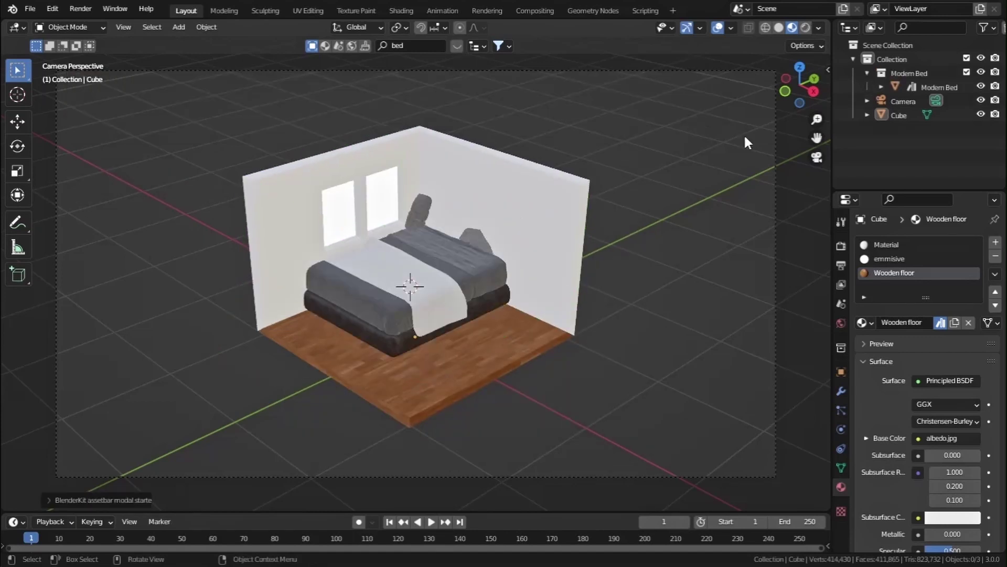
From top view, scale the Modern Bed down and move it along X toward the back wall.
left_click(924, 87)
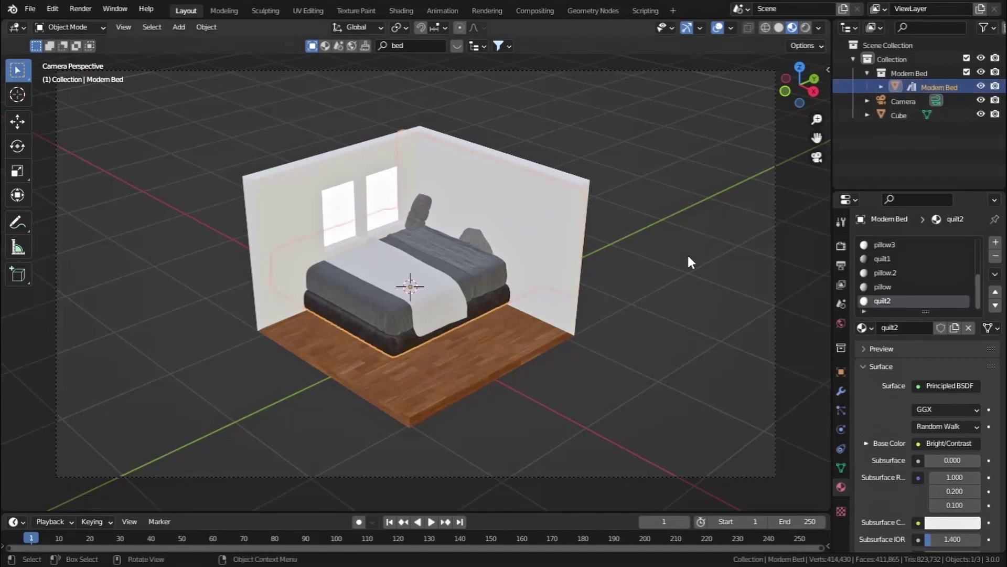
key("KP_7")
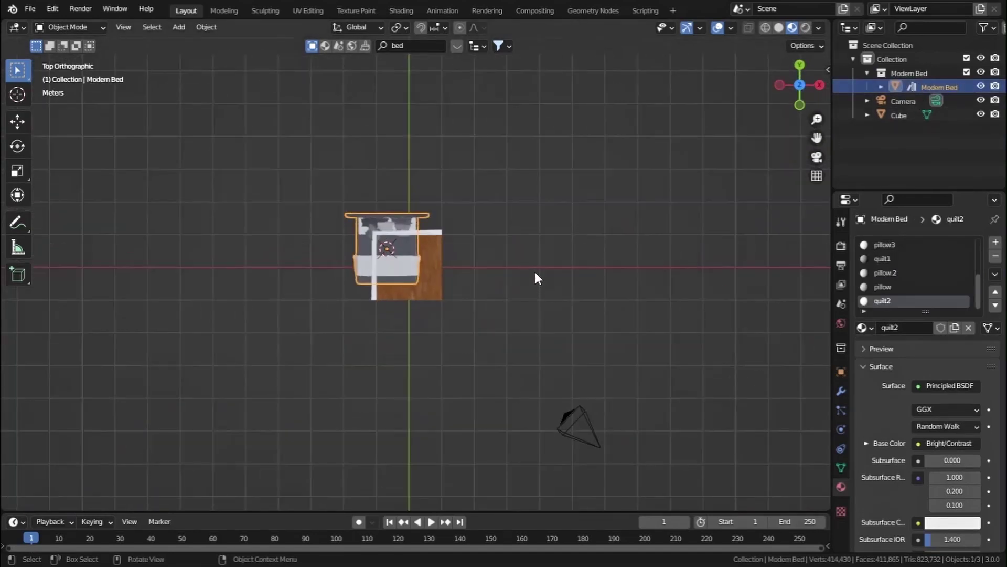
scroll(534, 271, "up", 6)
key("s")
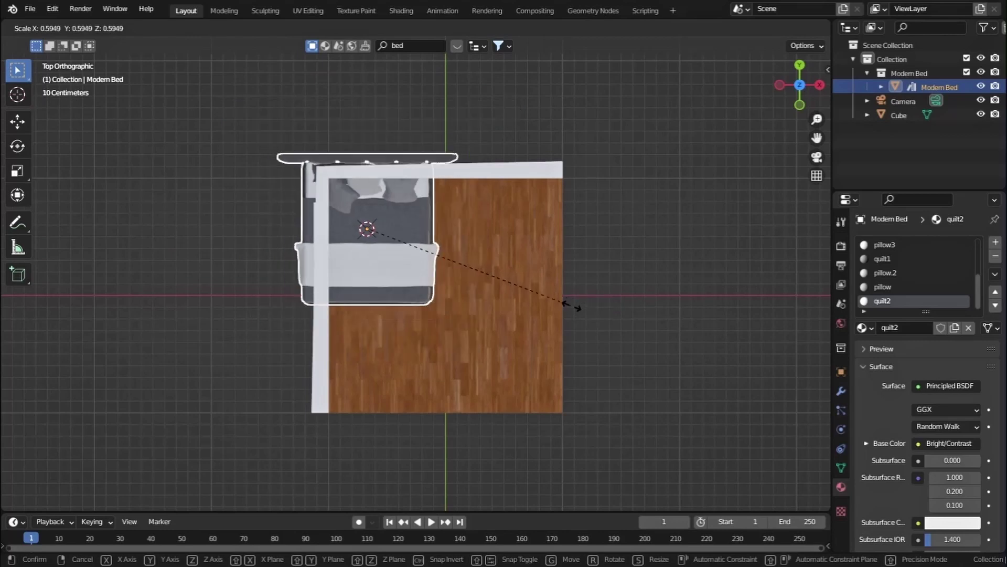
scroll(582, 302, "up", 2)
left_click(632, 343)
key("g")
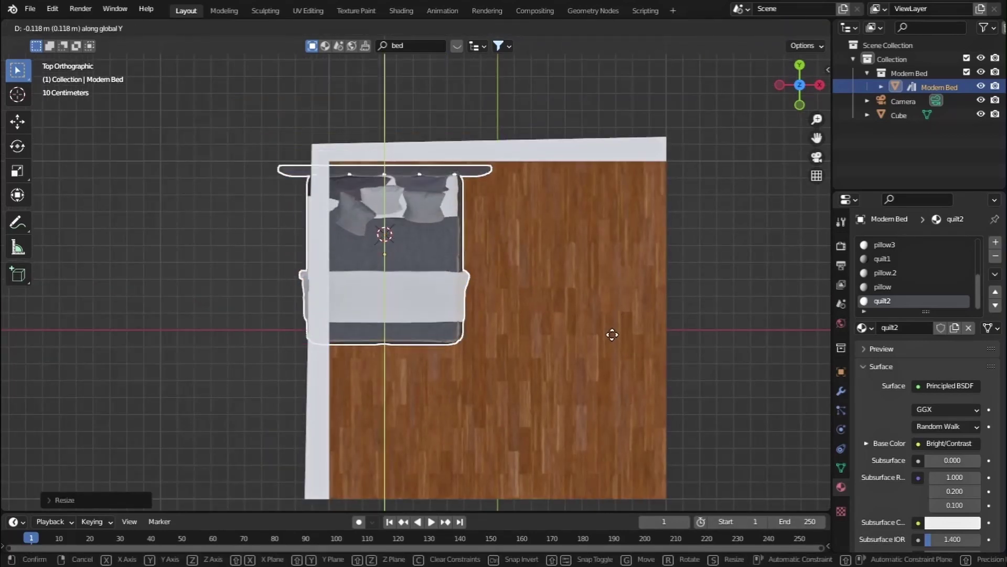
key("x")
left_click(770, 93)
Back in camera view, select the camera and bring up its lens type choices.
key("KP_0")
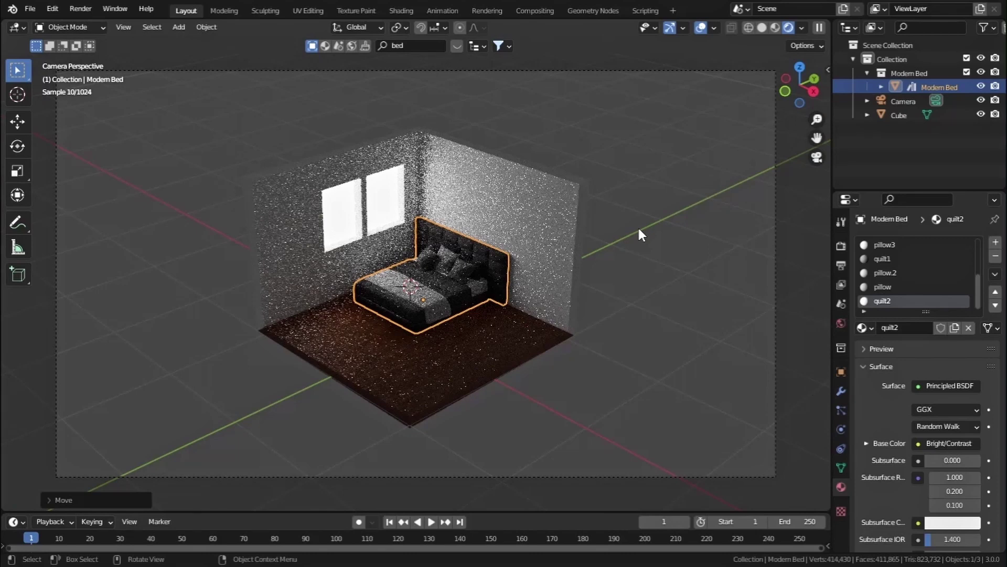
left_click(775, 346)
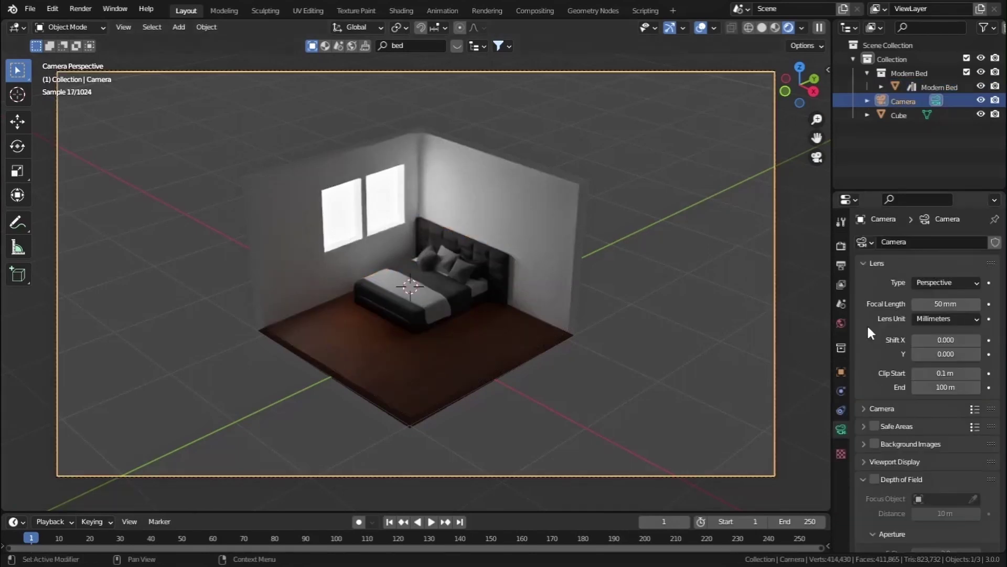
left_click(927, 283)
Make the camera orthographic at scale 5.814, move it along Z, and use Material Preview shading.
left_click(927, 312)
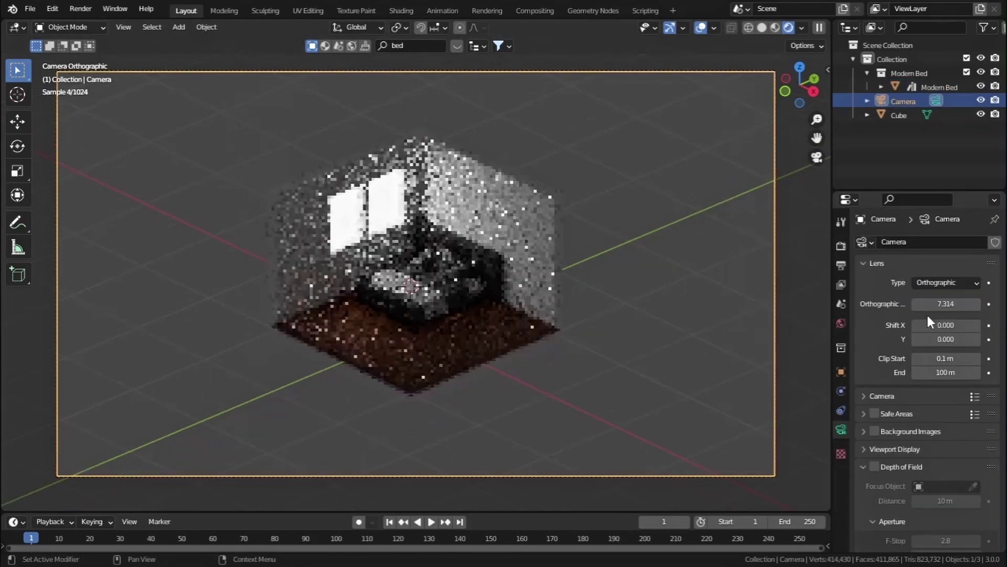
mouse_move(946, 304)
left_mouse_down()
mouse_move(913, 304)
mouse_move(939, 304)
mouse_move(930, 304)
left_mouse_up()
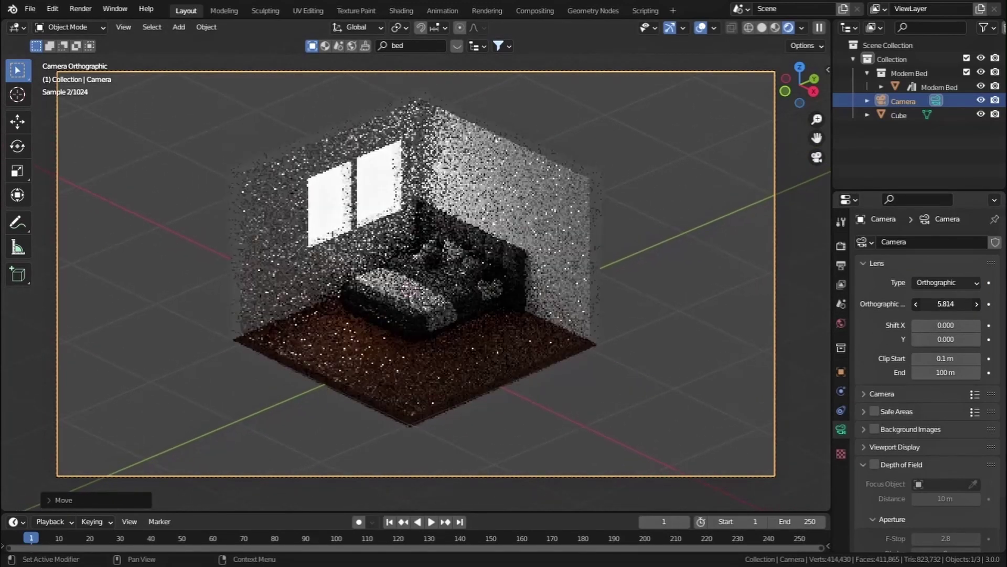
key("g")
key("z")
left_click(730, 319)
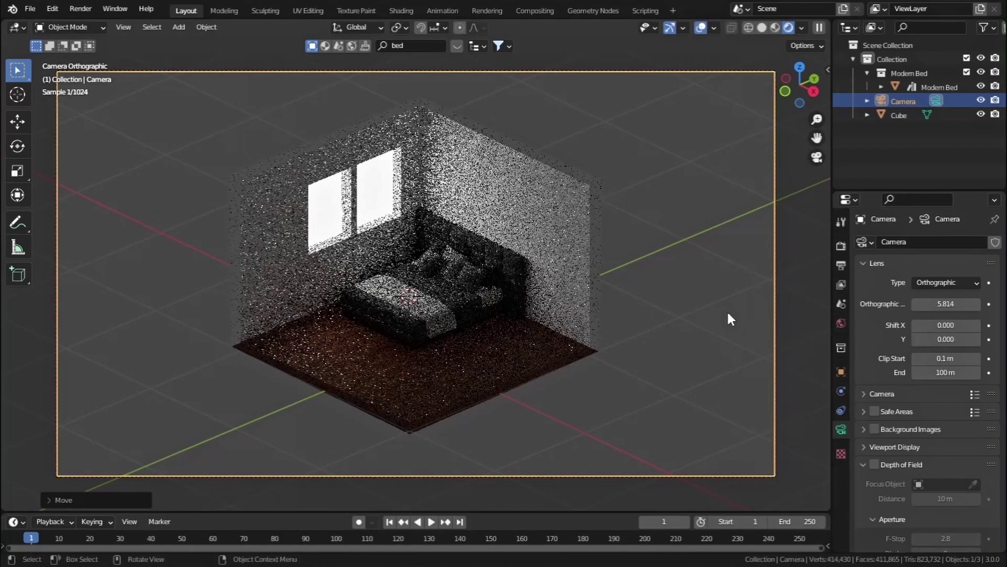
left_click(775, 28)
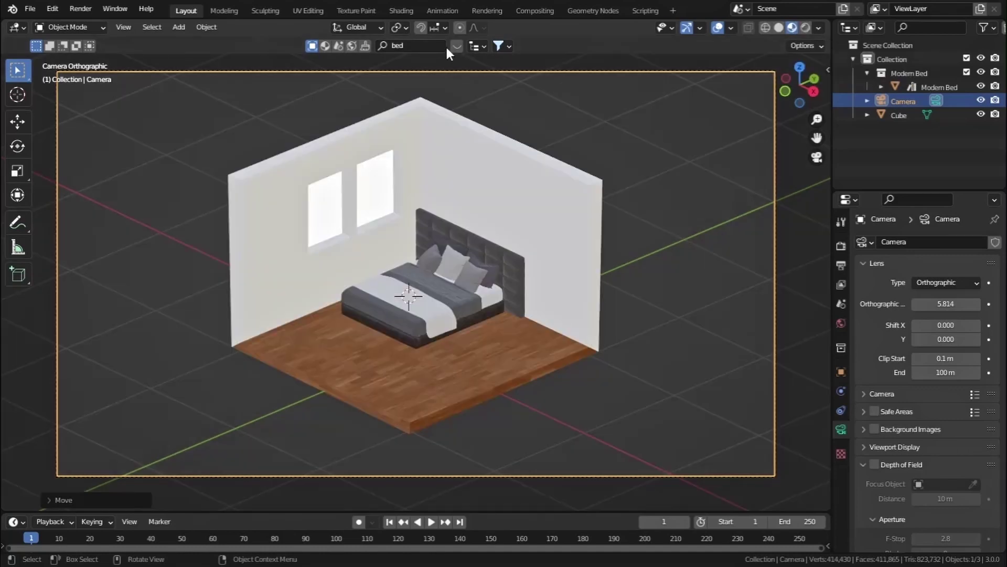
Search BlenderKit for 'table', place the 3D cursor by the right wall, and add the black-legged table.
left_click(455, 45)
left_click(412, 46)
type("table")
key("Return")
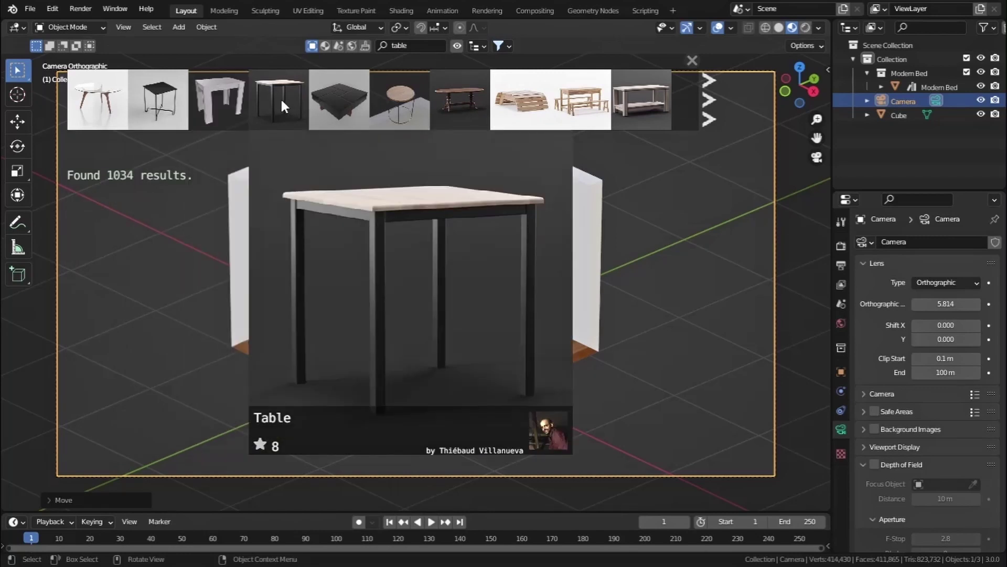
key("shift")
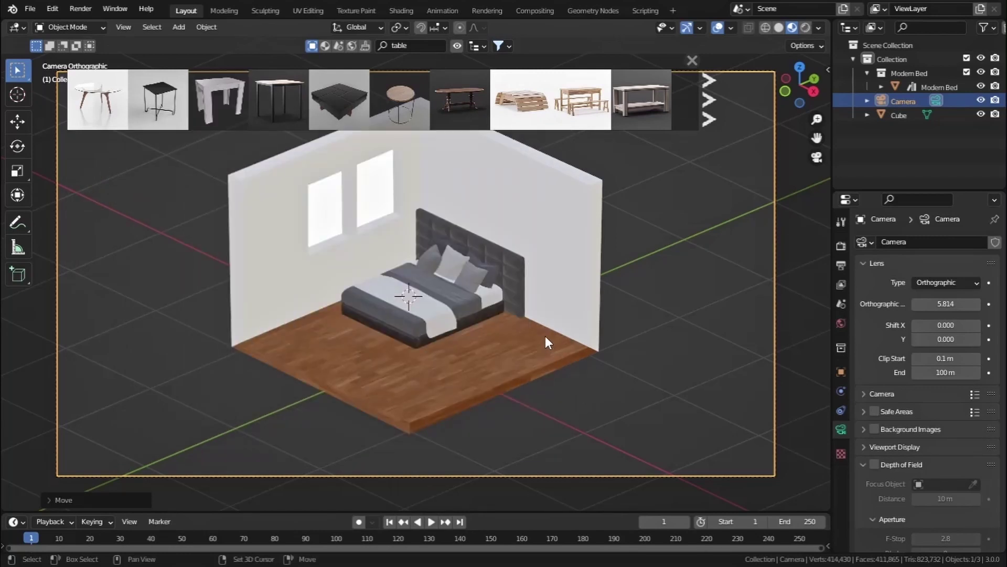
right_click(540, 334, "shift")
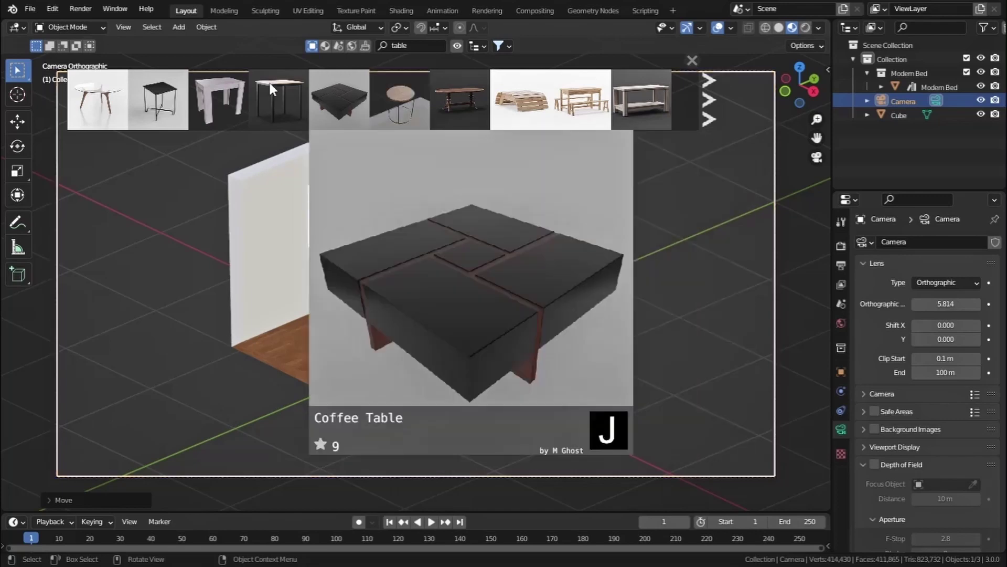
mouse_move(207, 102)
left_click(267, 98)
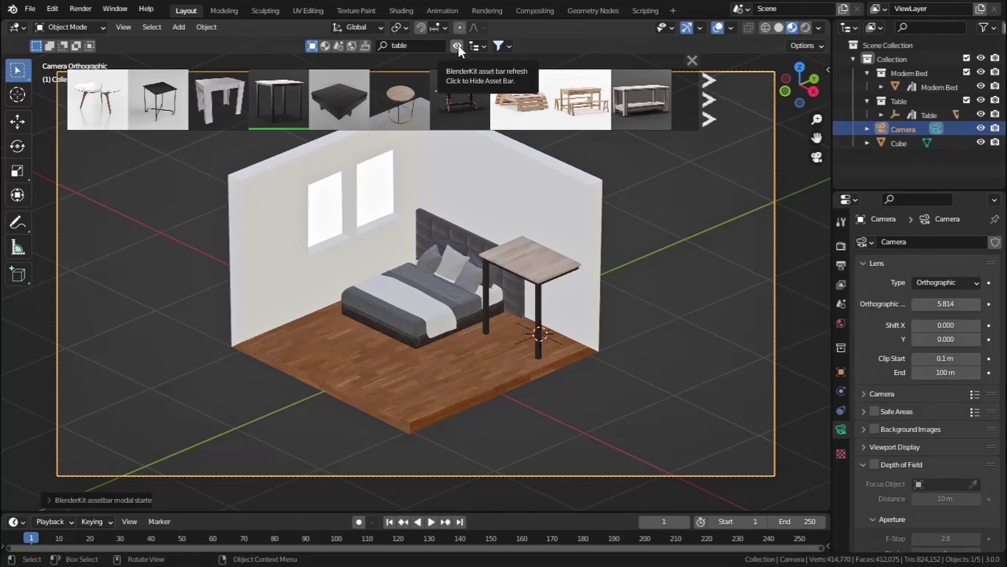
left_click(414, 45)
Search 'wardrobe' and add the OPPHUS 60x55x120 wardrobe at the 3D cursor in the left corner.
type("wardrobe")
key("Return")
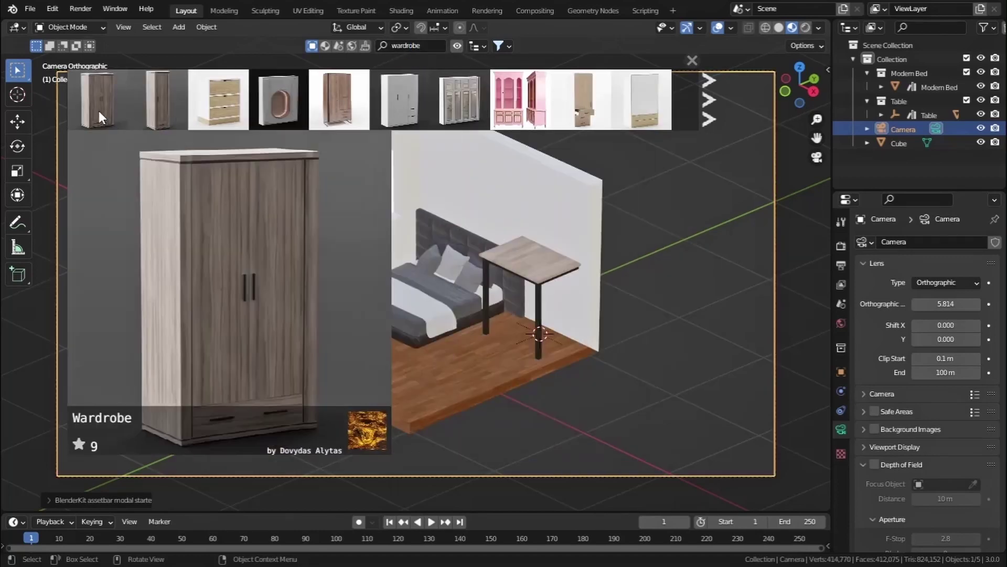
mouse_move(583, 101)
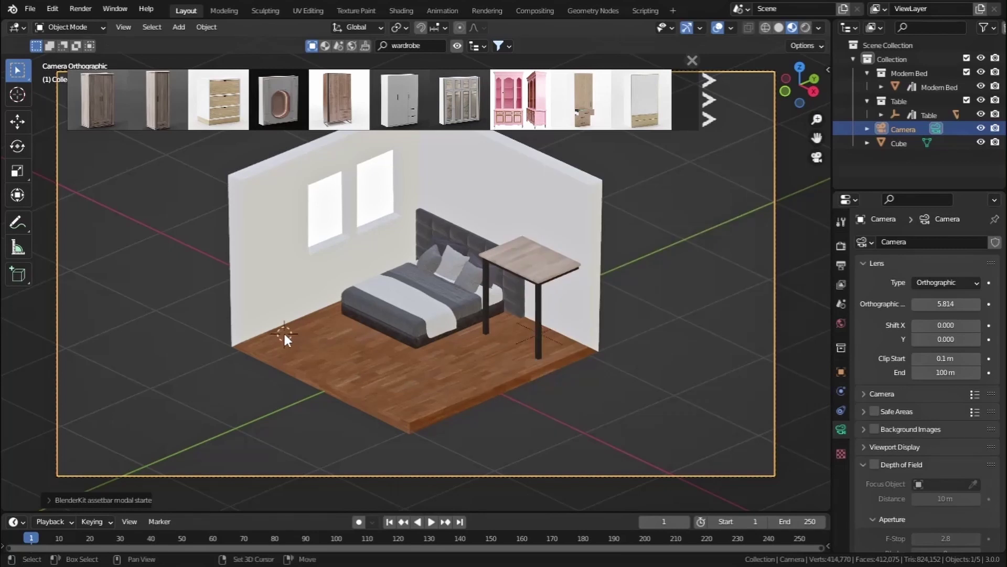
left_click(584, 101)
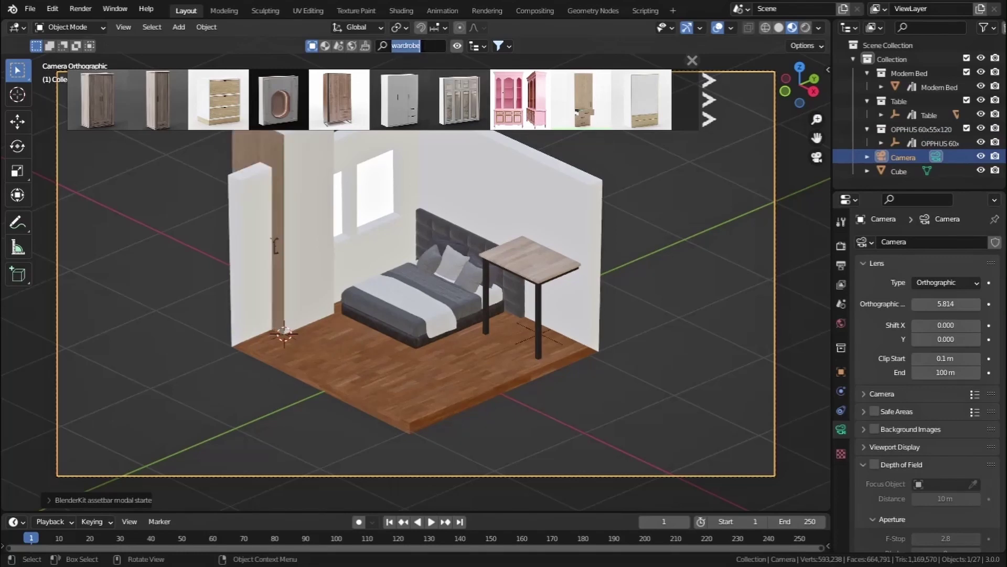
Search 'coffee table' and drop the round wooden coffee table in front of the bed.
type("coffee table")
key("Return")
left_click_drag(219, 100, 405, 379)
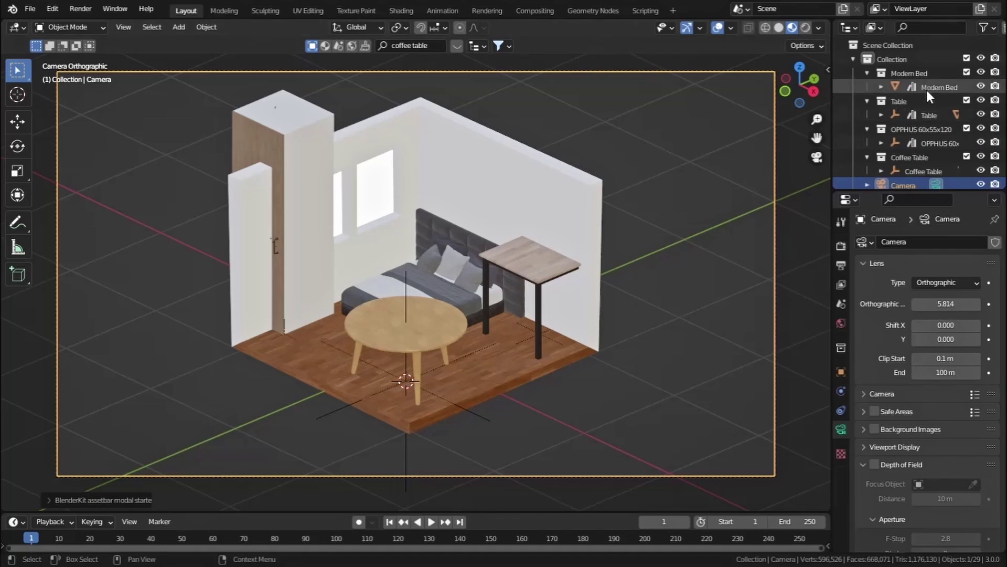
Move the side table along Y from the side view and inspect it up close.
left_click(921, 114)
key("KP_3")
key("g")
key("y")
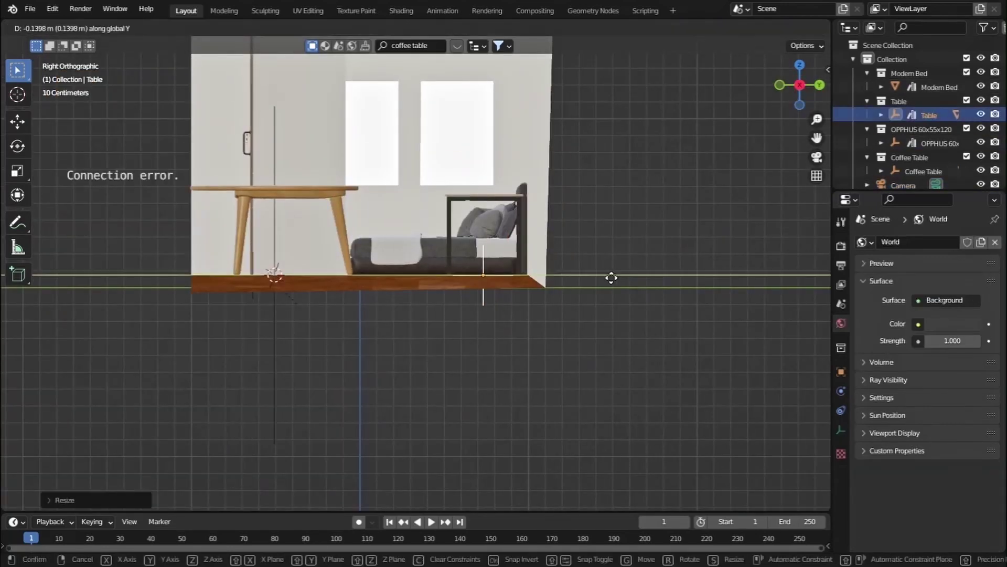
left_click(611, 277)
key("KP_7")
middle_click_drag(656, 393, 455, 250)
scroll(454, 249, "up", 3)
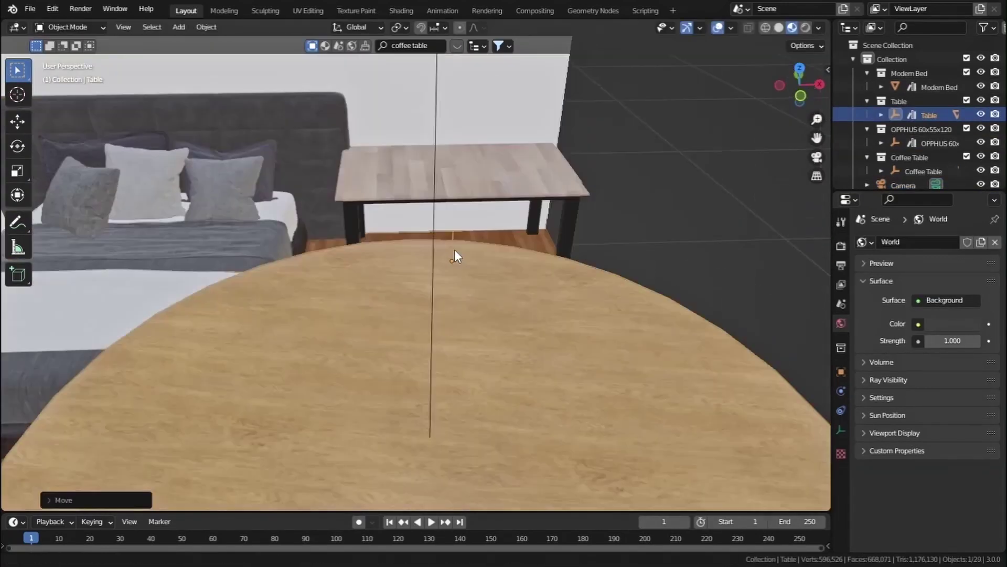
key("KP_0")
Nudge the wardrobe slightly into the room.
key("g")
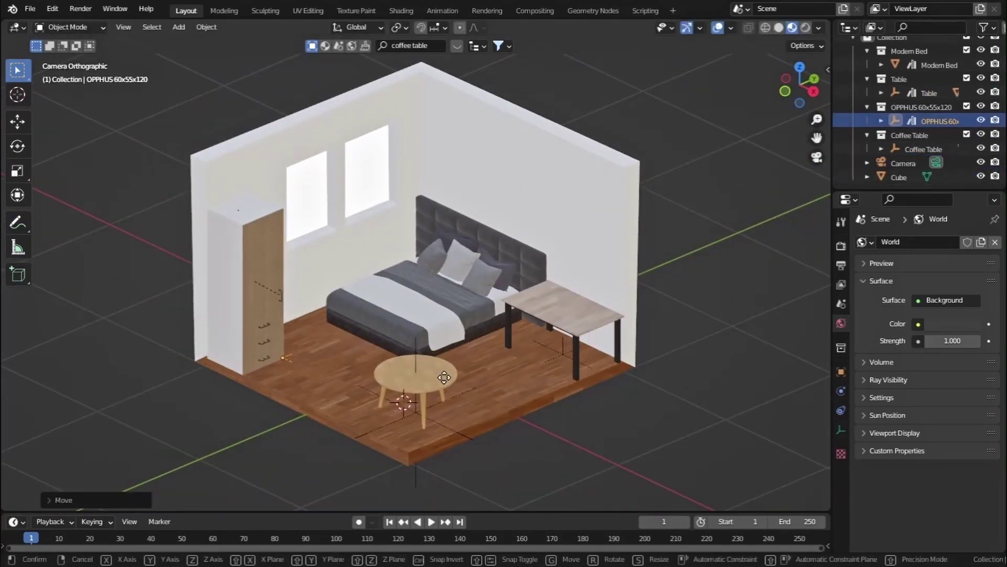
left_click(454, 373)
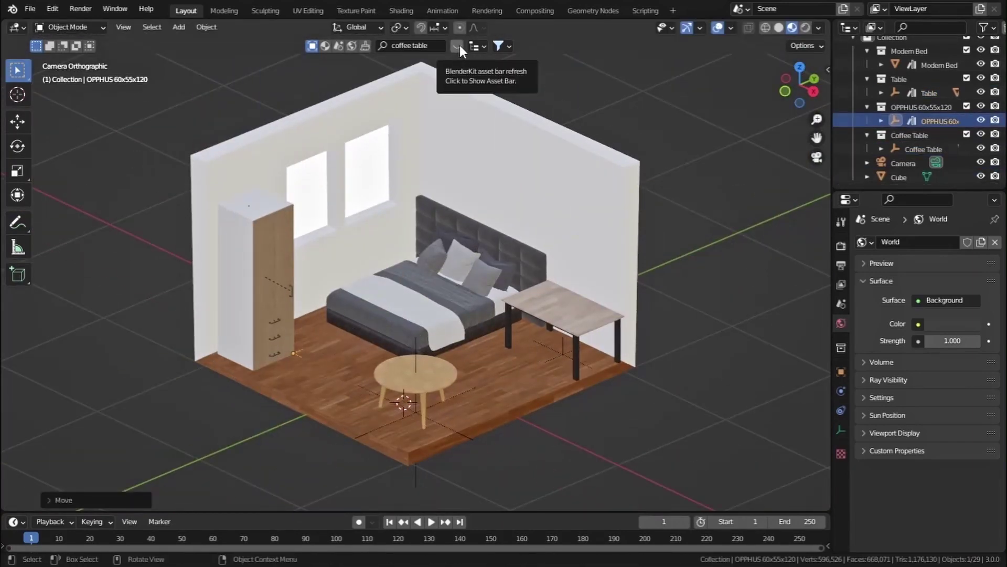
left_click(436, 45)
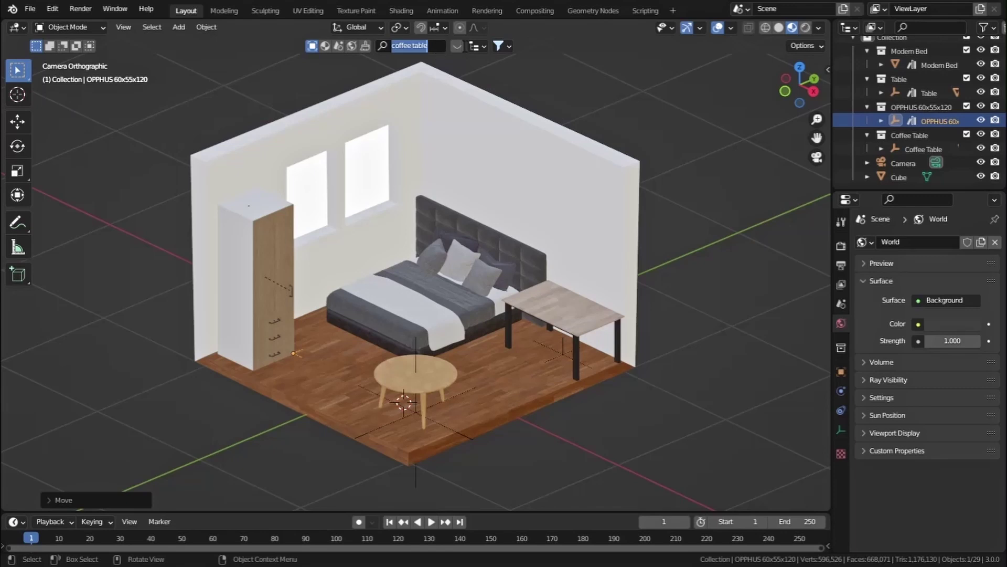
Search 'lapt' and drop the ROG laptop onto the side table.
type("laptop")
key("Return")
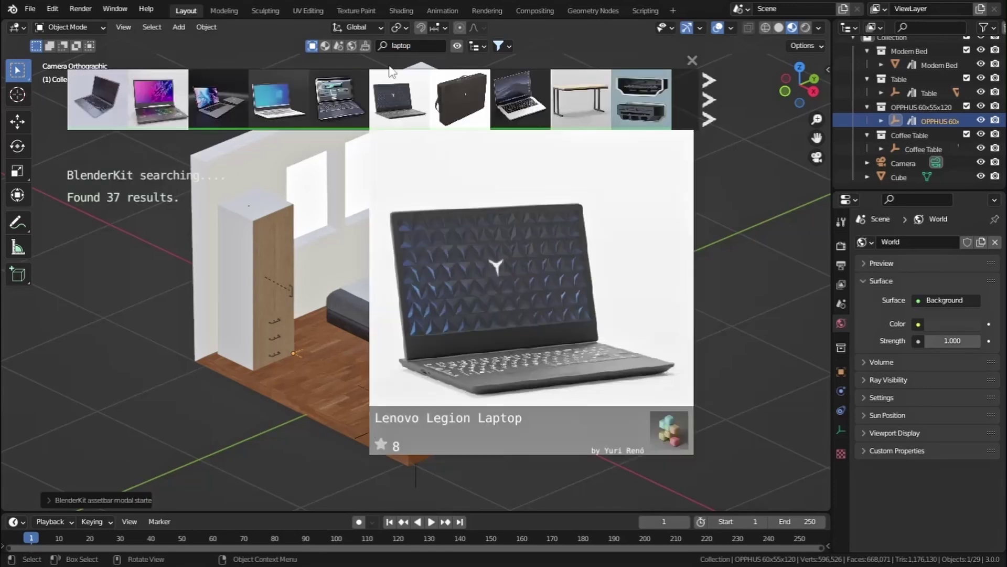
mouse_move(154, 121)
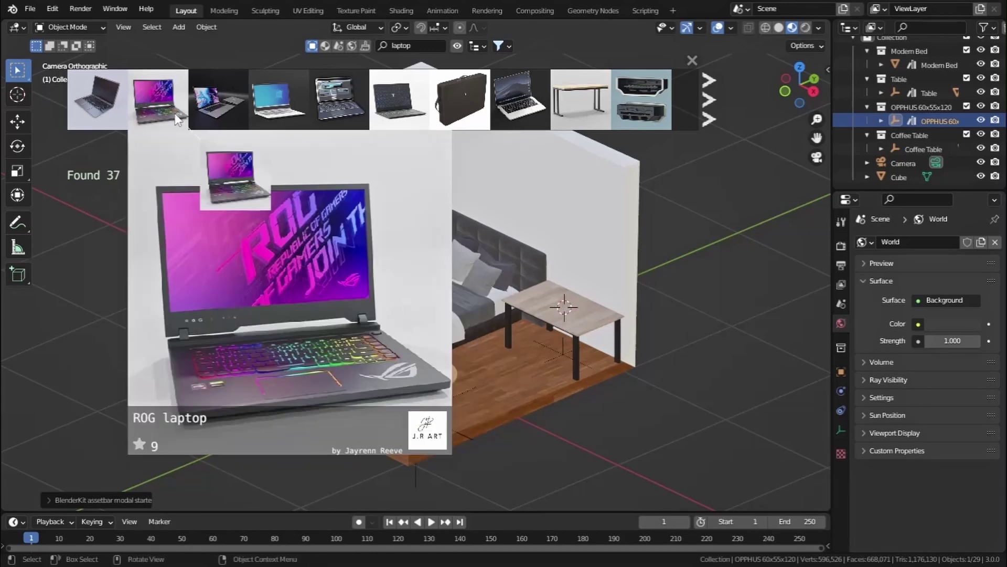
left_click_drag(157, 100, 565, 310)
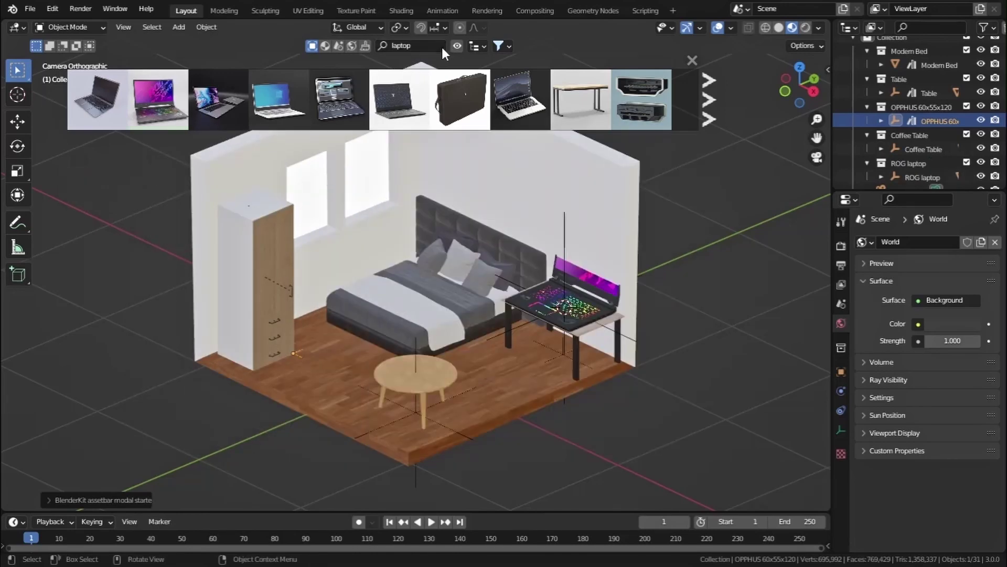
Search 'plant', add the potted Home plant, and move it along X beside the wardrobe.
left_click(442, 45)
type("plant")
key("Return")
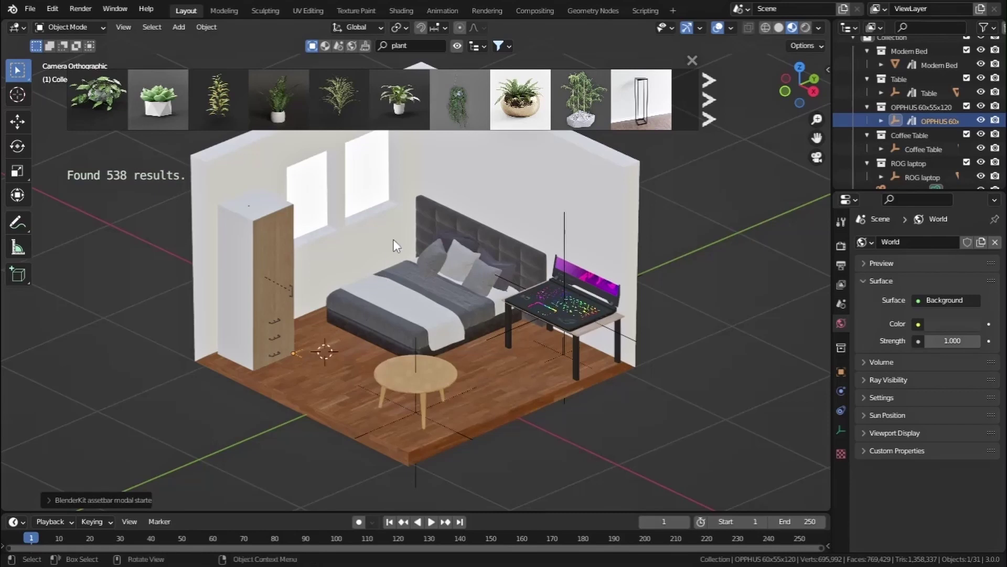
left_click(416, 107)
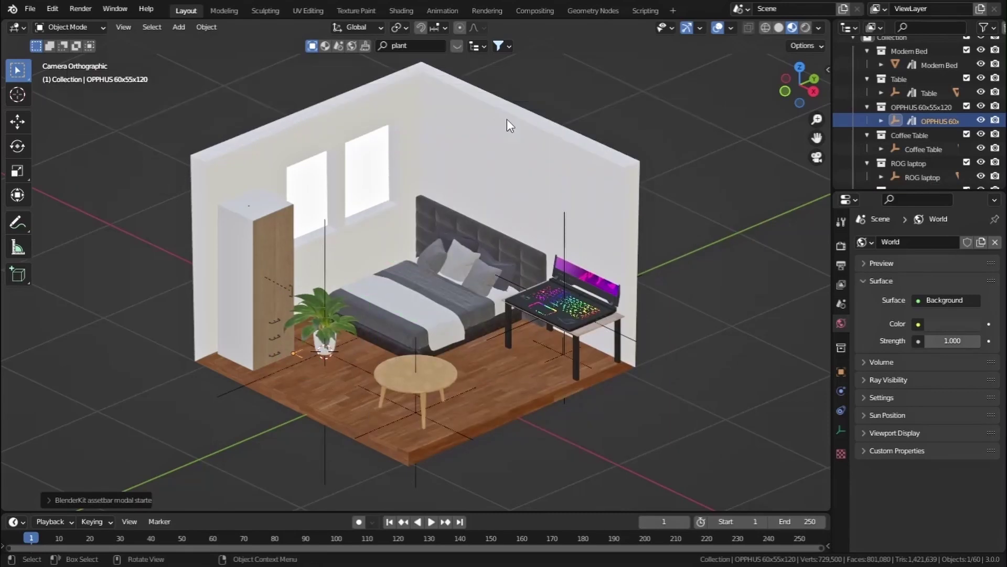
key("g")
key("x")
left_click(378, 336)
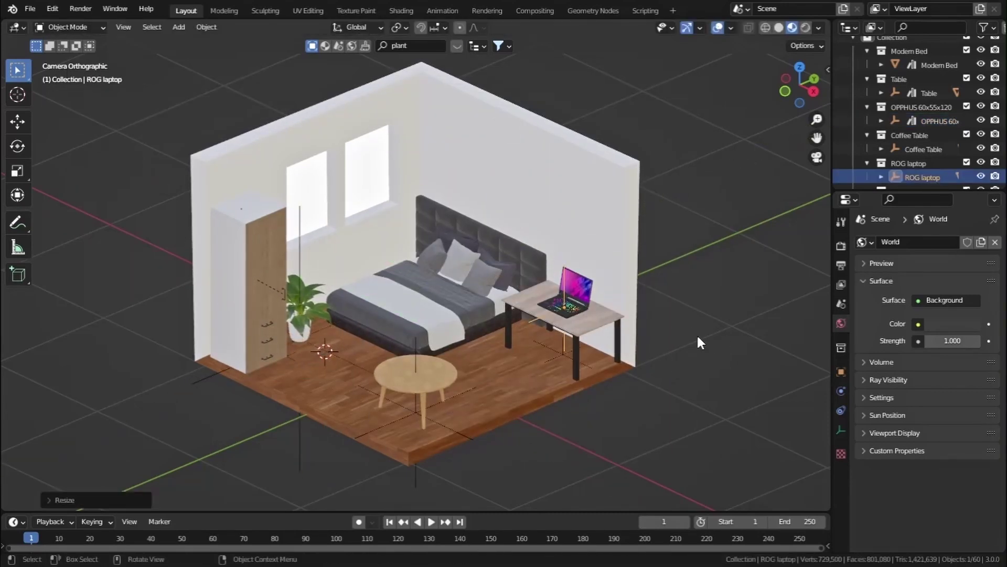
Search 'chair' and place the Lunna chair at the desk.
left_click(457, 47)
left_click(433, 46)
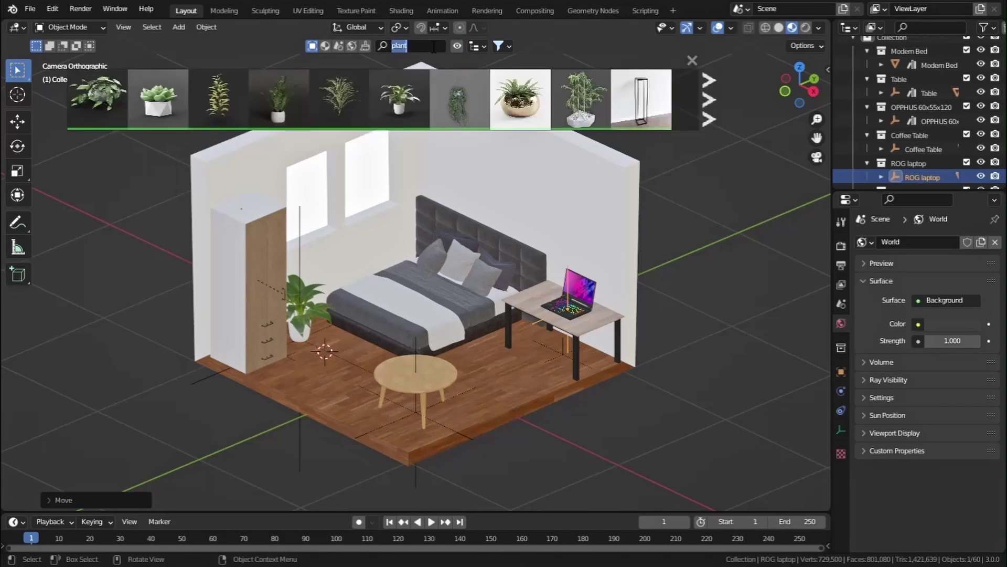
type("chair")
key("Return")
left_click_drag(218, 98, 517, 362)
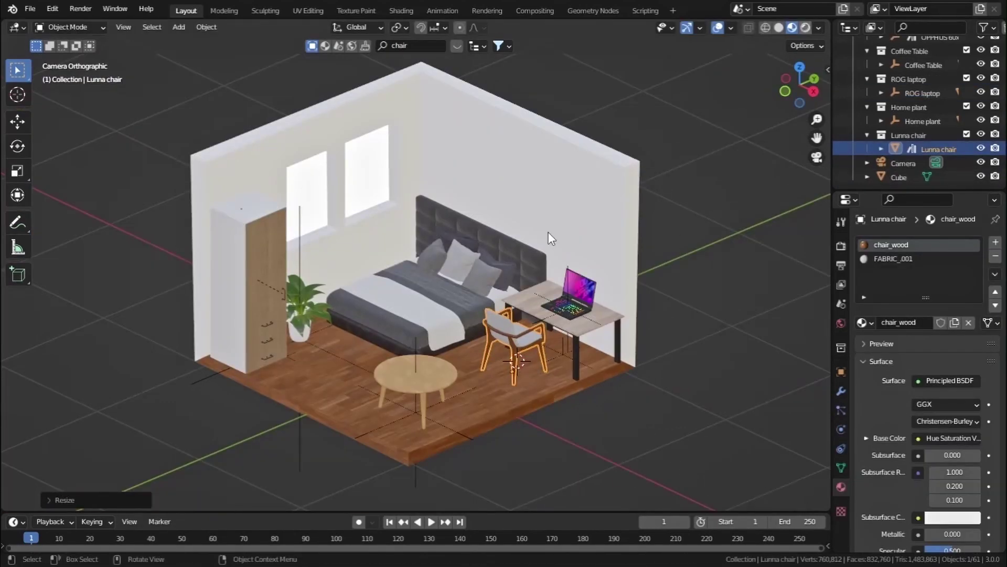
Preview the room in Rendered shading, toggling overlays off and on, then return to Solid.
key("z")
scroll(549, 232, "down", 2)
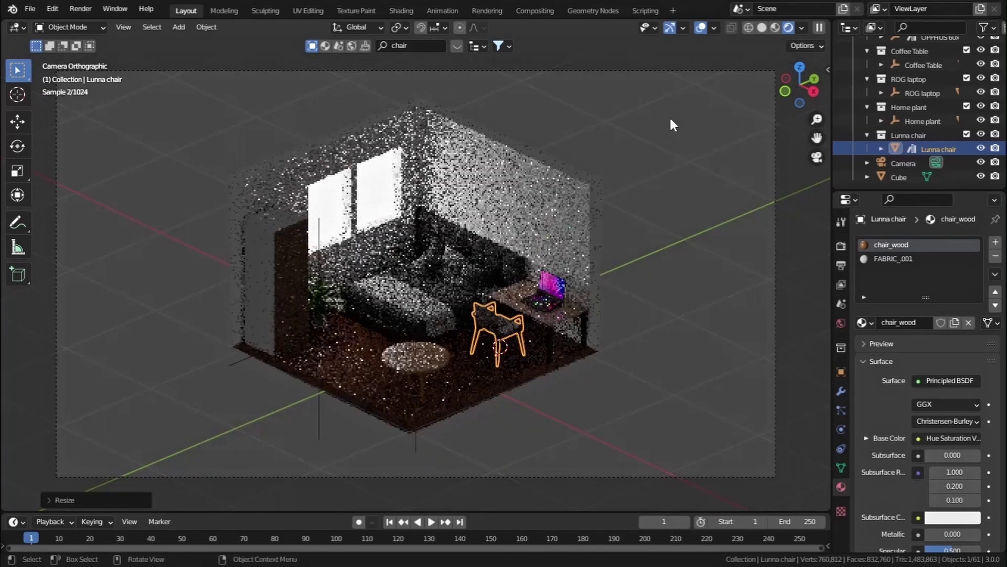
left_click(701, 29)
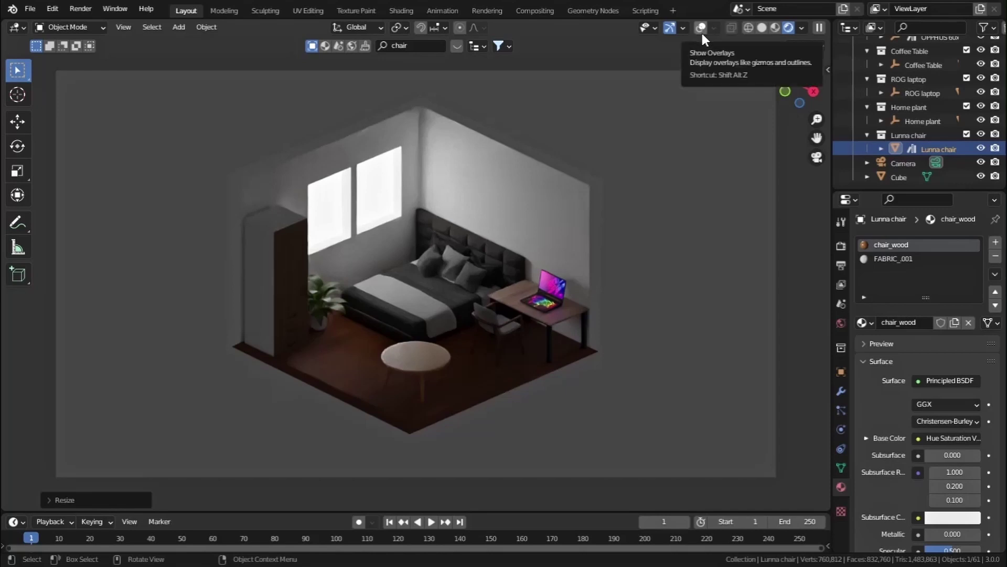
left_click(701, 29)
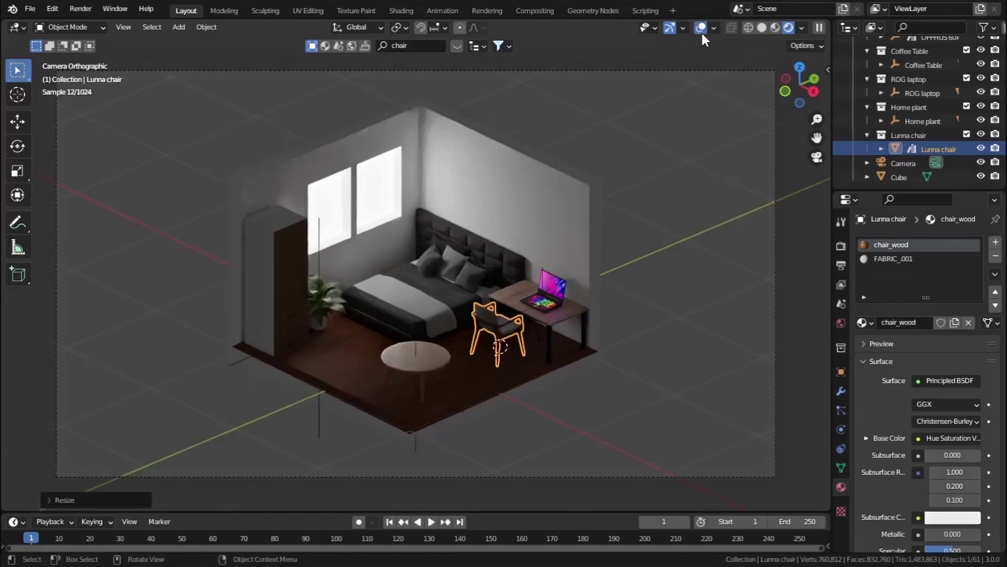
left_click(762, 28)
Orbit and zoom in close on the back wall and windows.
mouse_move(727, 63)
middle_mouse_down()
mouse_move(415, 247)
mouse_move(399, 231)
mouse_move(413, 245)
middle_mouse_up()
scroll(420, 252, "up", 10)
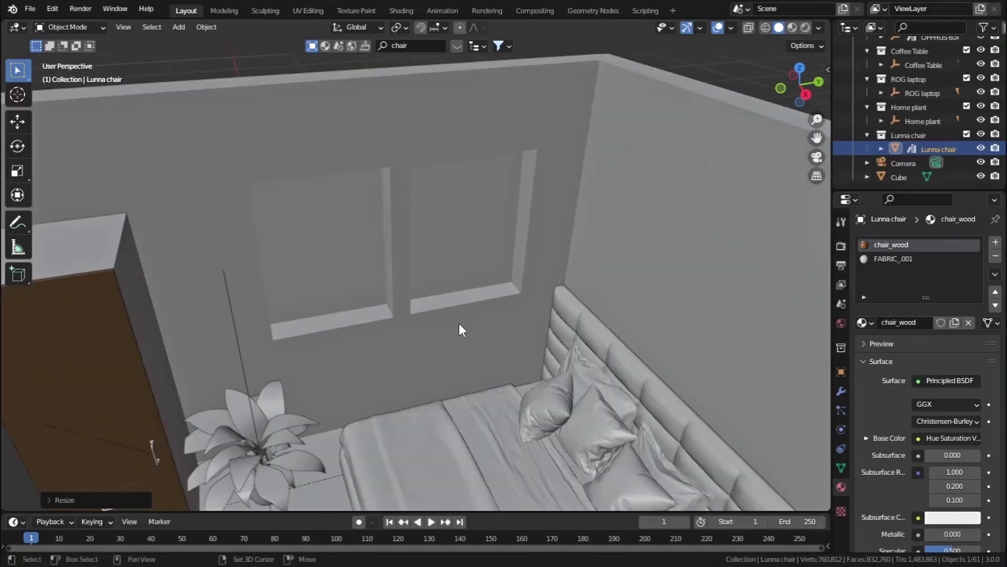
middle_click_drag(458, 323, 464, 256)
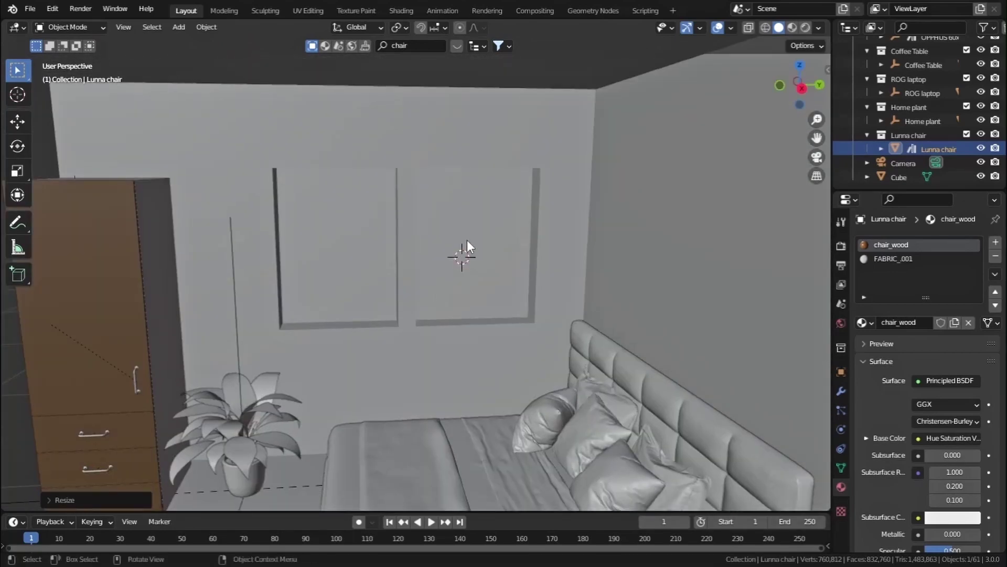
Add an Area light and rotate it -90 degrees around Y.
left_click(186, 28)
mouse_move(209, 213)
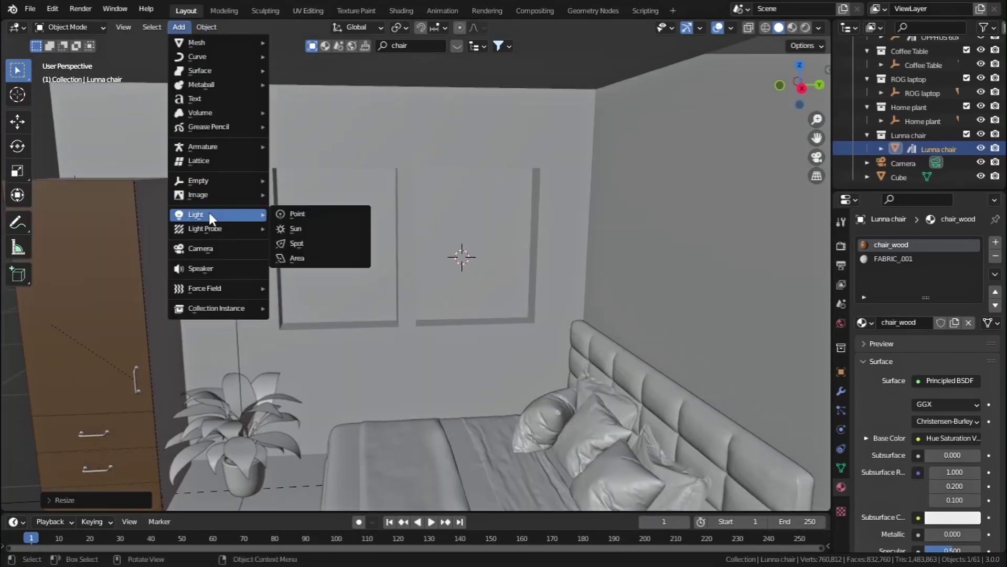
left_click(305, 260)
key("r")
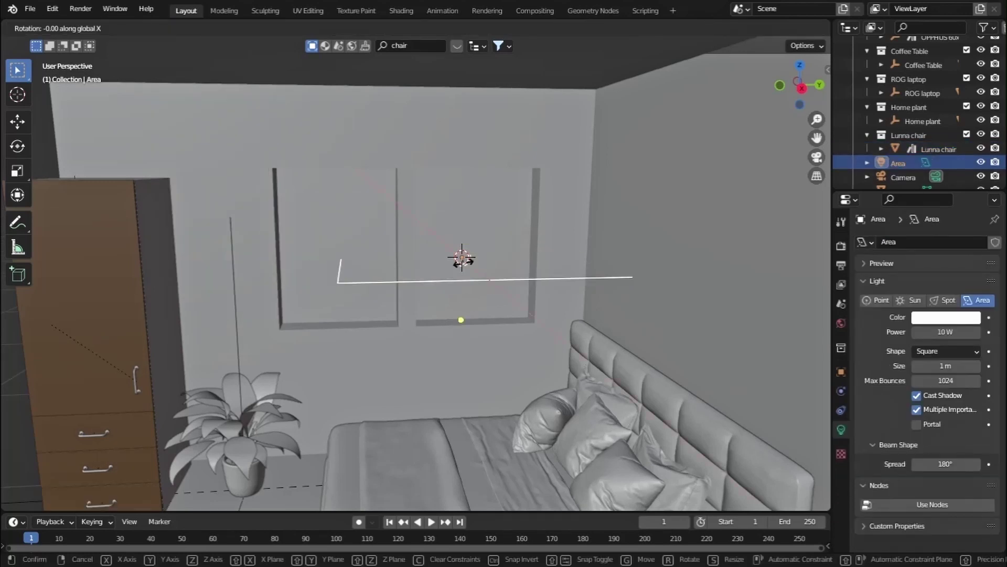
key("y")
key("9")
key("0")
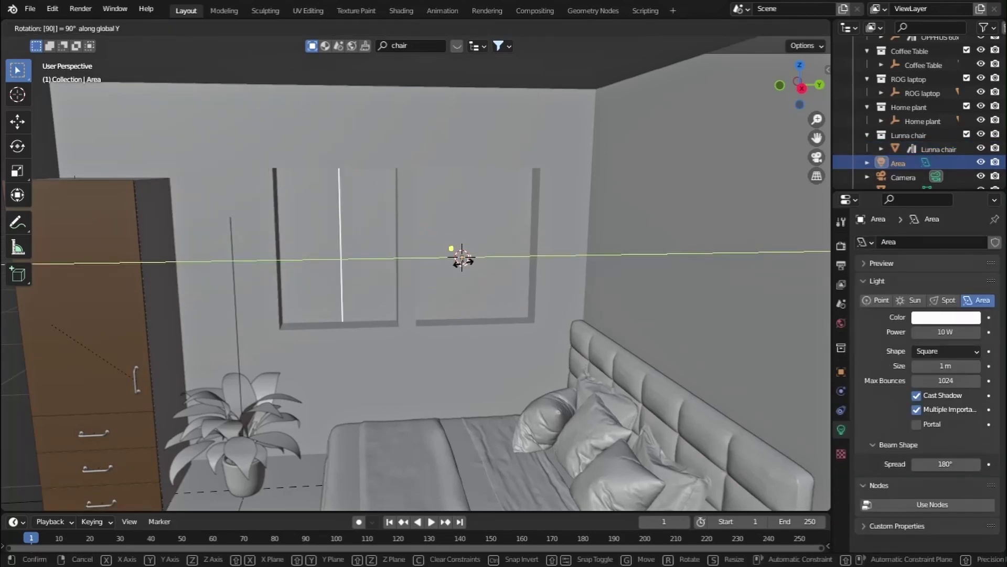
key("minus")
key("Return")
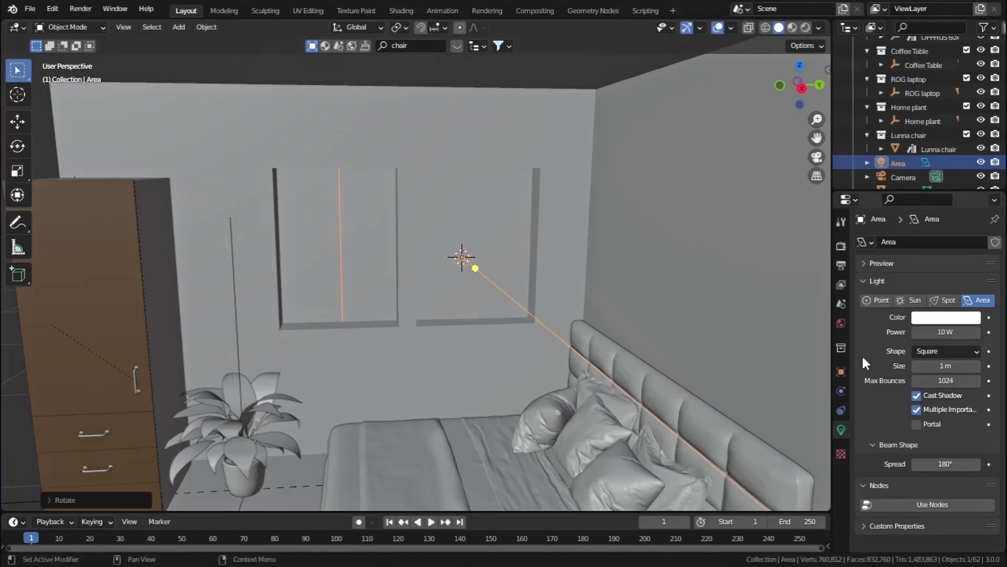
Set the light's size to 0.26 m and move it along Y in front of the window.
left_click(944, 365)
type("0.65")
key("Return")
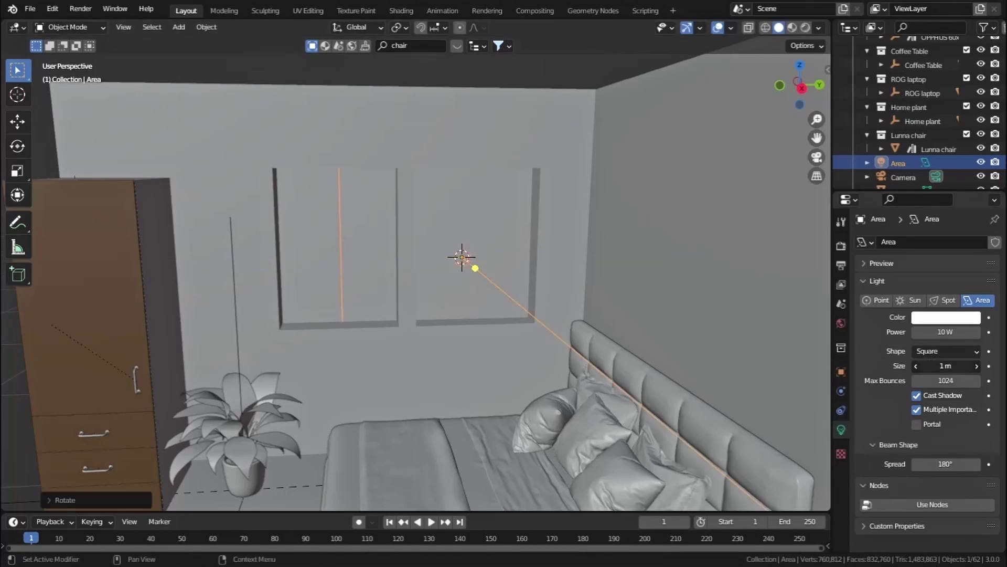
left_click_drag(946, 366, 924, 367)
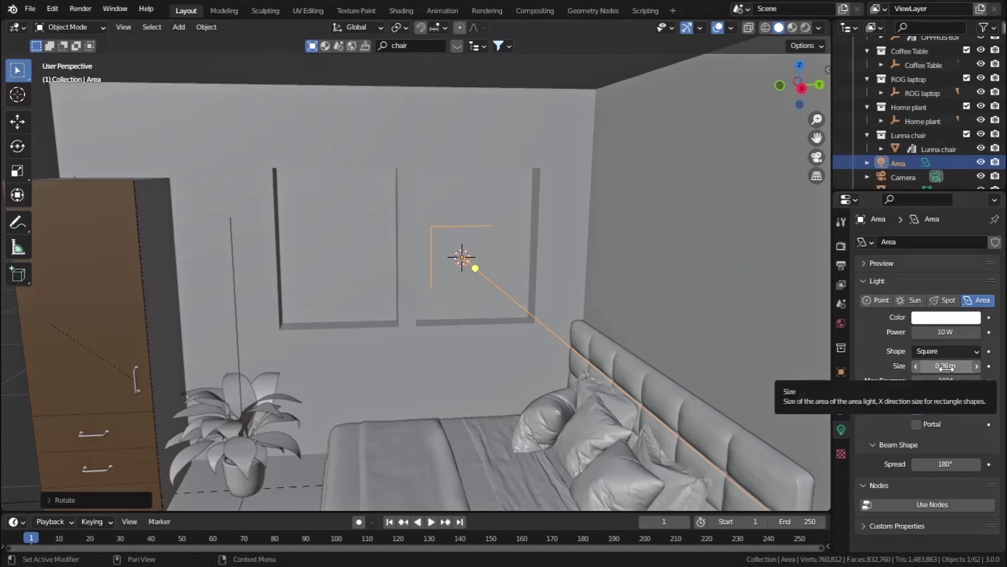
key("g")
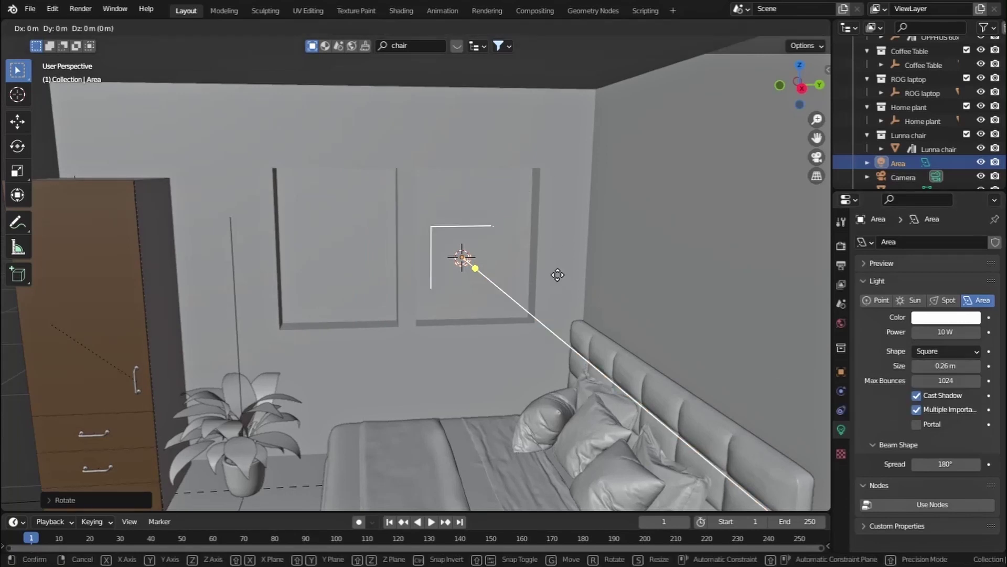
key("y")
key("y")
left_click(559, 278)
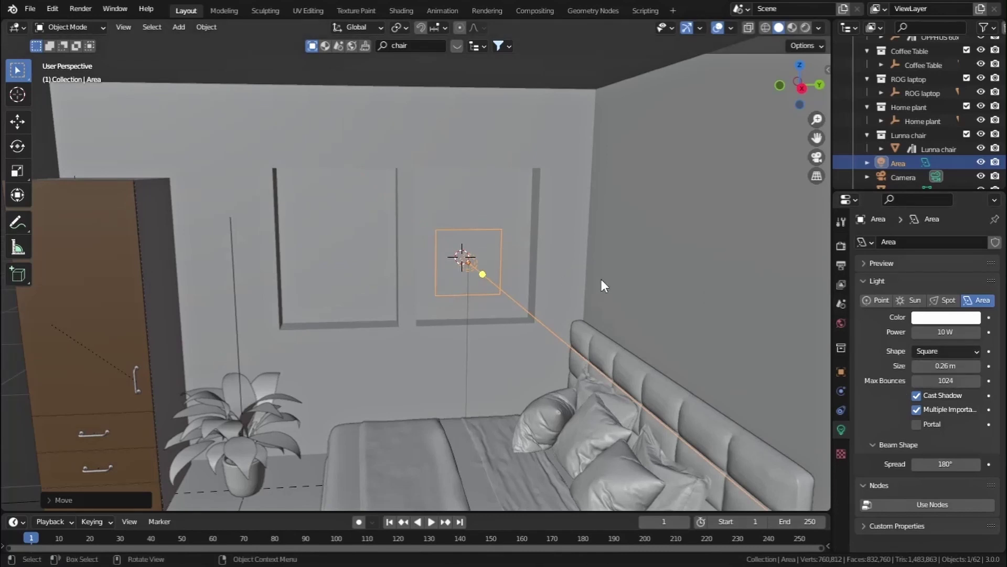
key("KP_3")
Frame the Area light, enlarge it to 0.38 m, and shift it sideways and upward.
key("KP_Decimal")
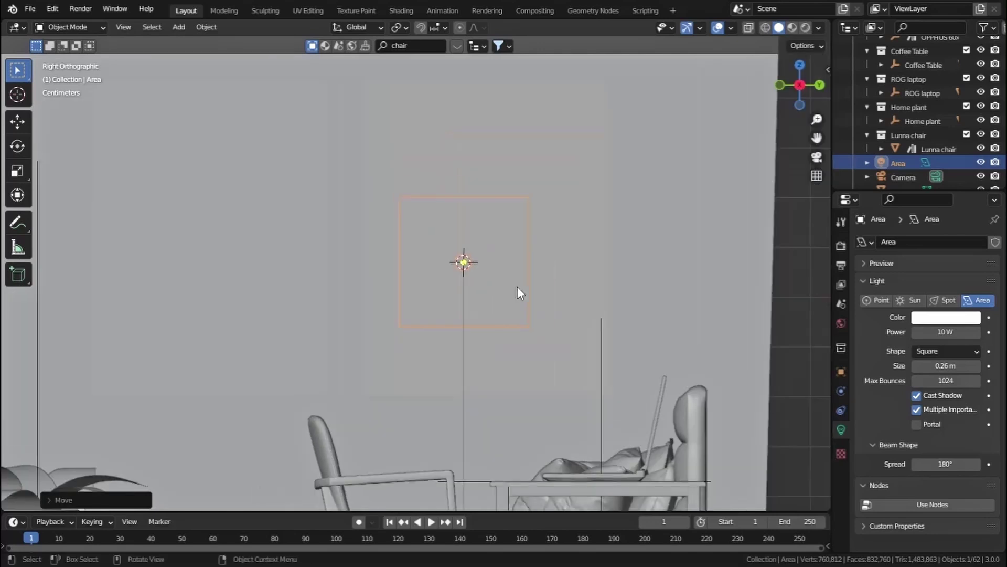
left_click_drag(946, 365, 968, 365)
key("g")
key("x")
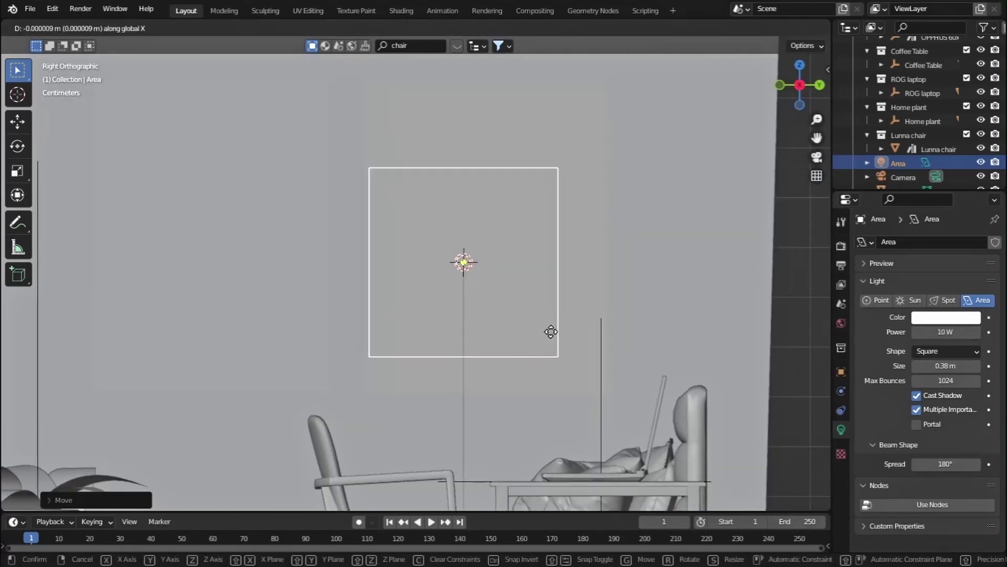
key("y")
left_click(549, 327)
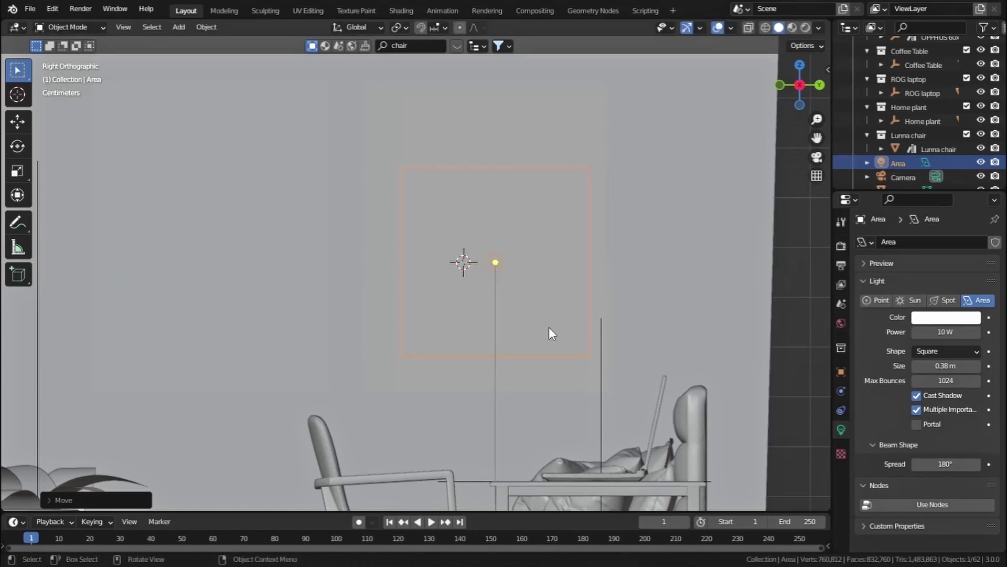
key("g")
key("z")
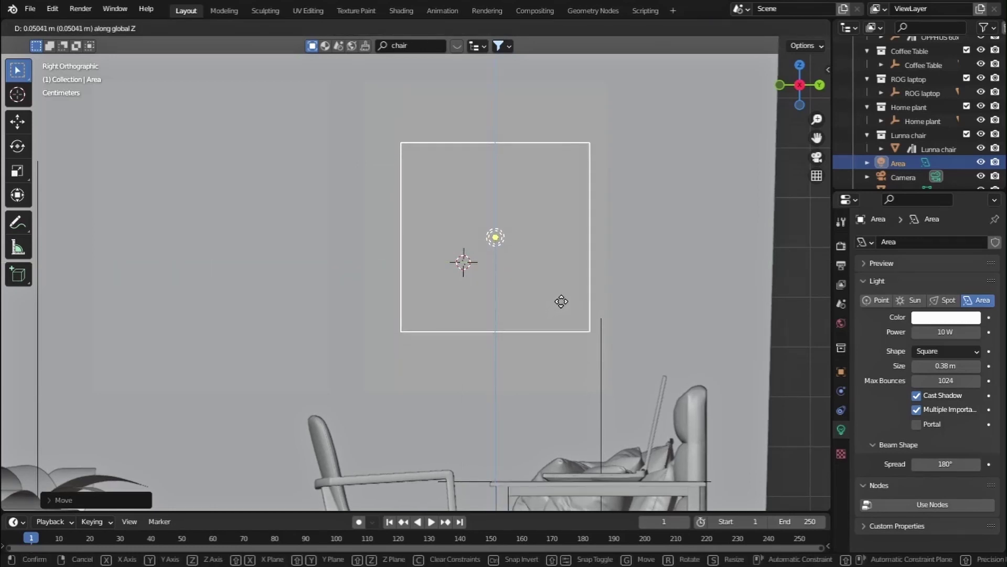
left_click(560, 298)
Enlarge the light to 0.47 m and align it along Y with the window opening.
left_click_drag(939, 366, 966, 366)
key("g")
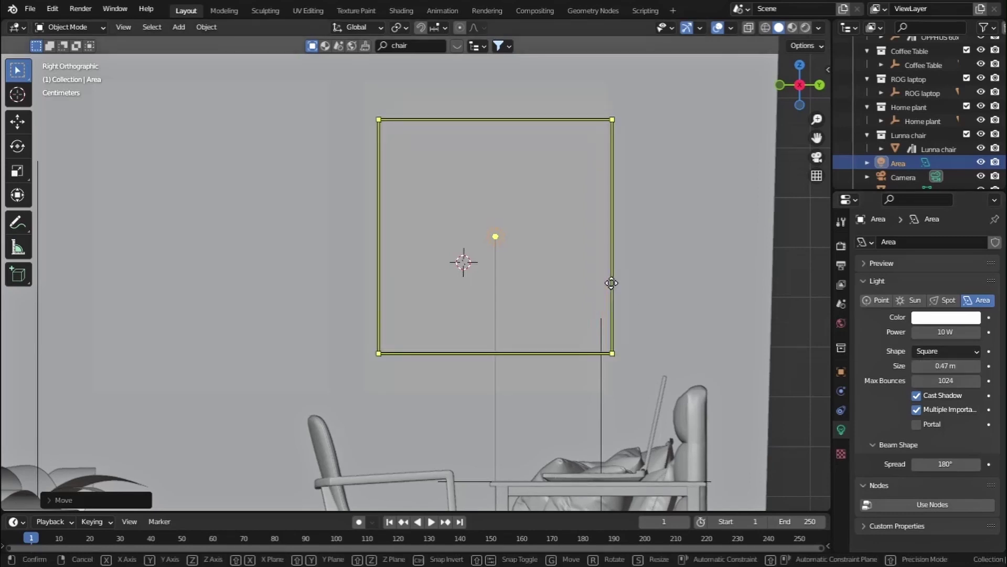
key("y")
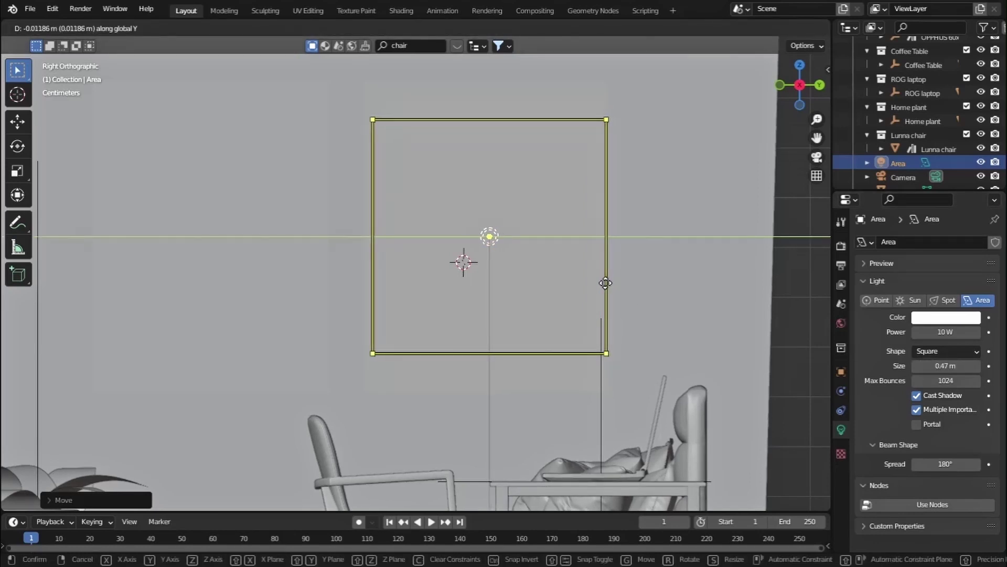
left_click(603, 283)
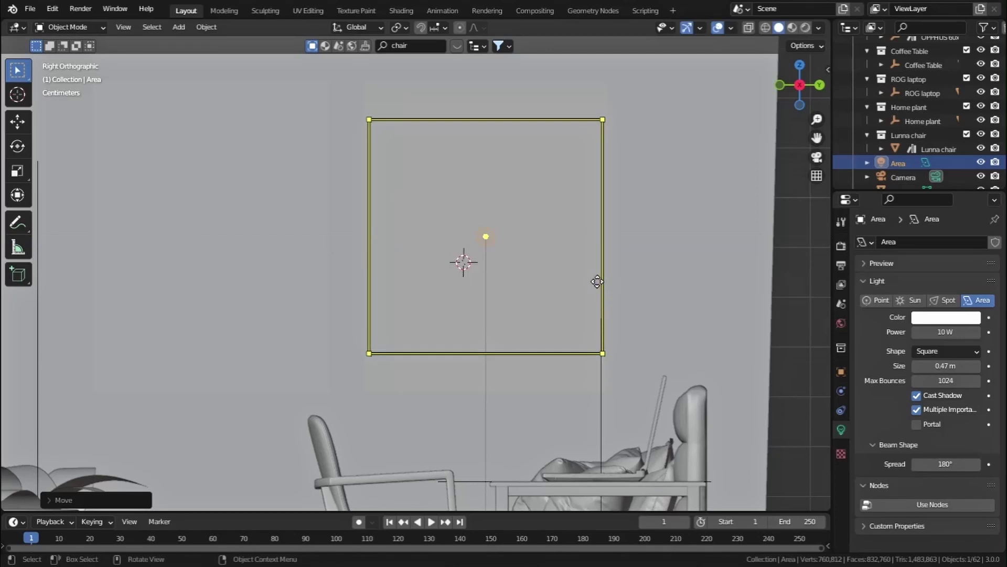
scroll(599, 282, "down", 2)
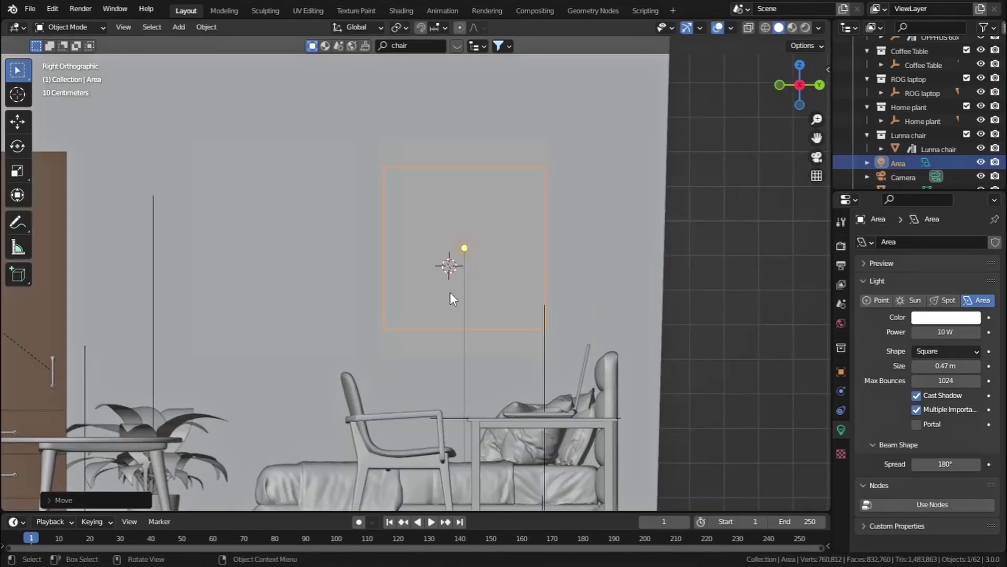
Duplicate the light as Area.001 and slide it along Y over the second window.
key("shift+d")
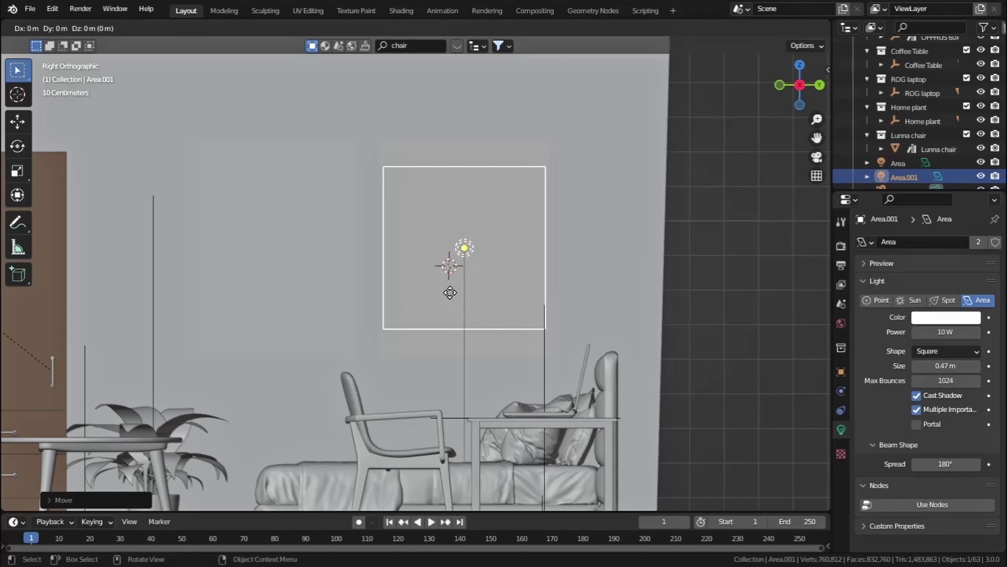
key("y")
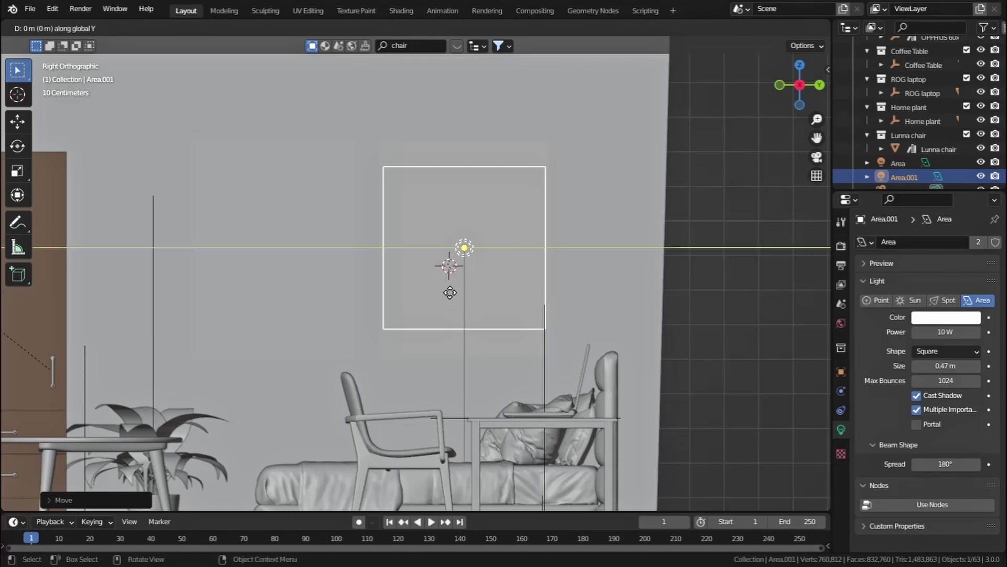
left_click(256, 299)
middle_click_drag(338, 273, 408, 304)
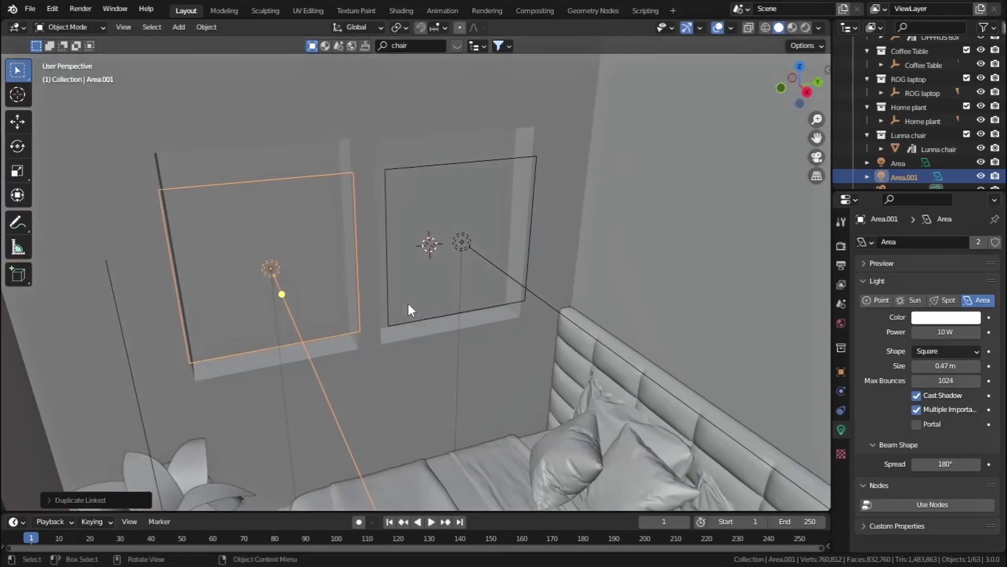
Nudge both window lights together along X and view through the scene camera.
left_click(463, 242, "shift")
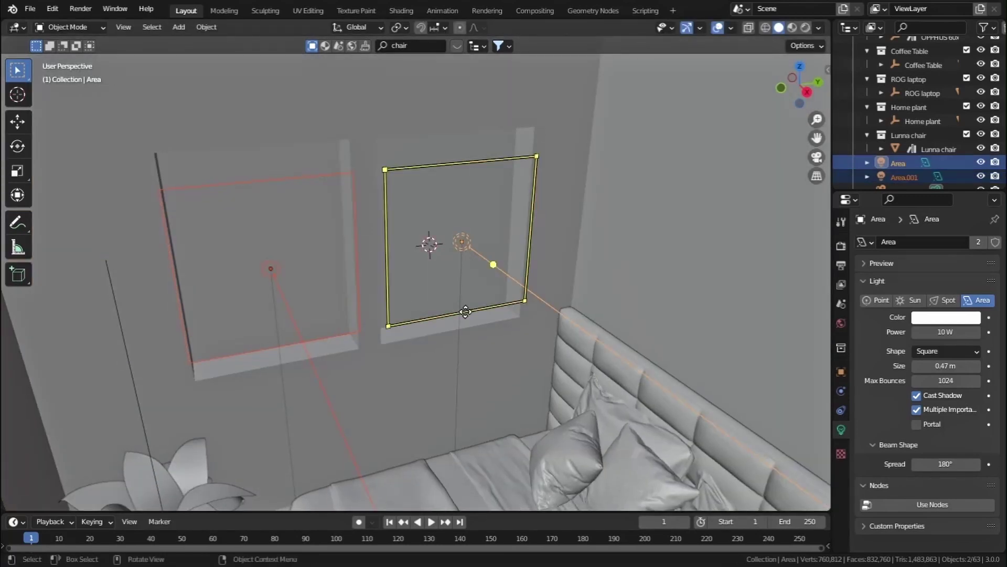
key("g")
key("x")
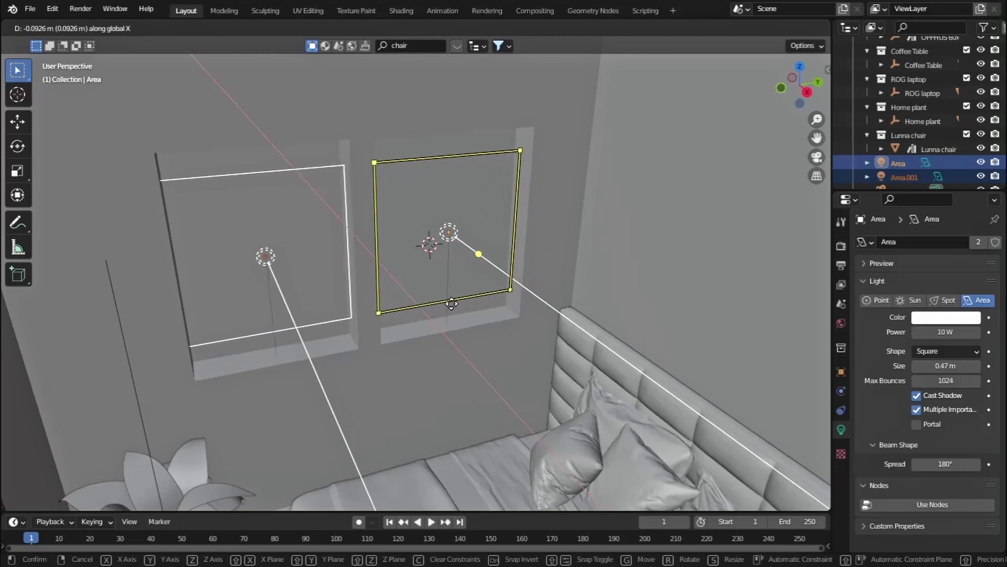
left_click(447, 300)
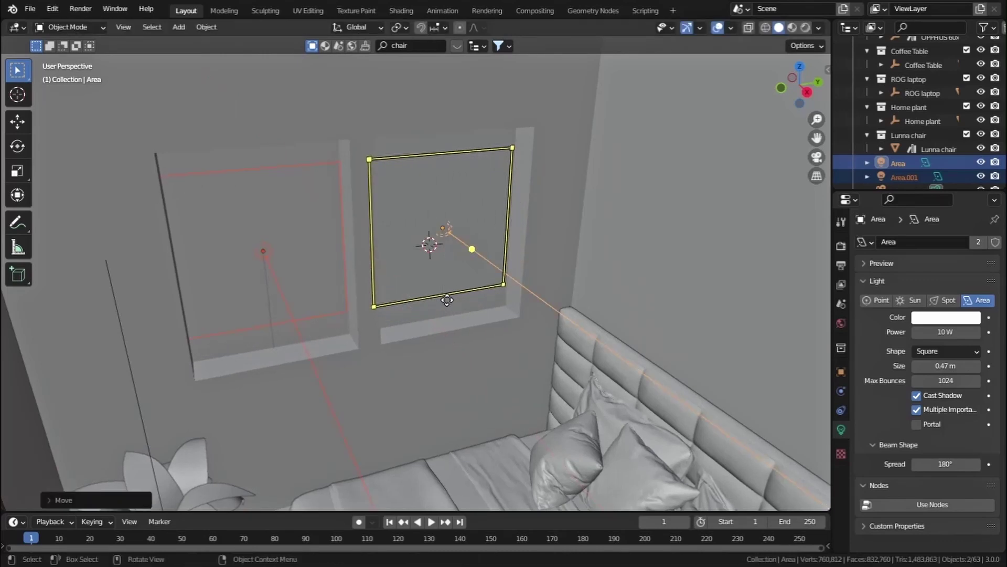
key("KP_0")
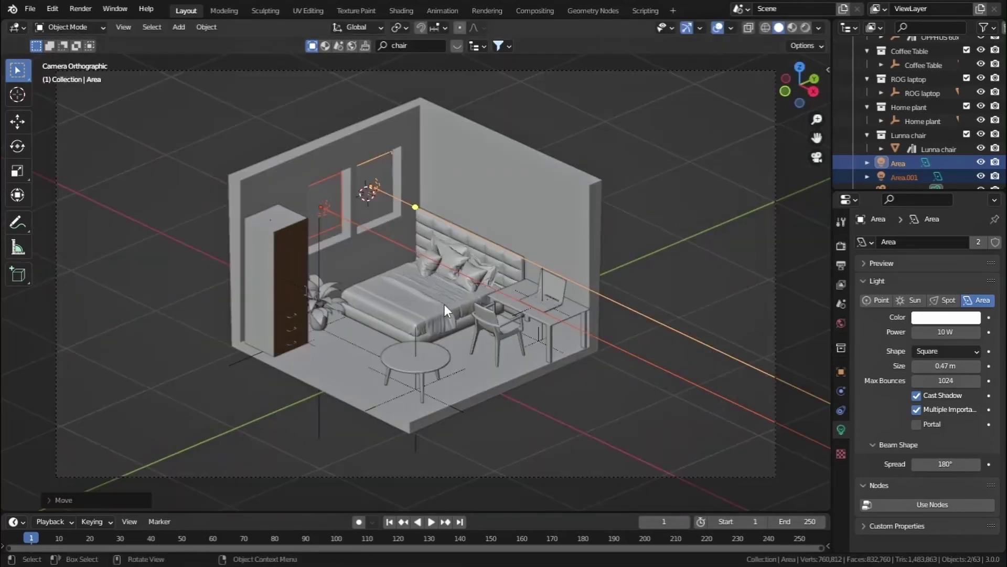
Raise the shared area-light power to 50 W, then settle on 30 W in the rendered preview.
left_click(797, 28)
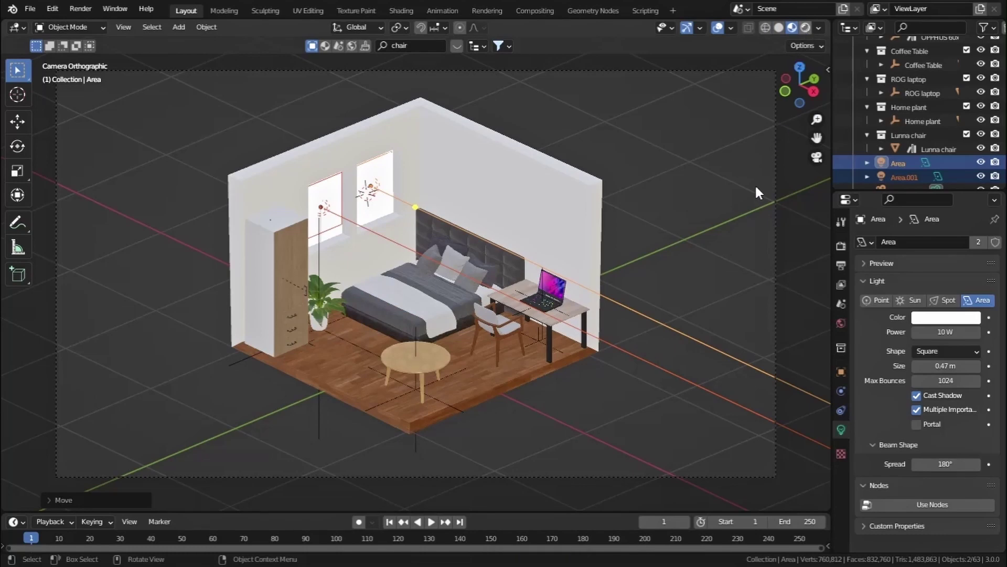
key("z")
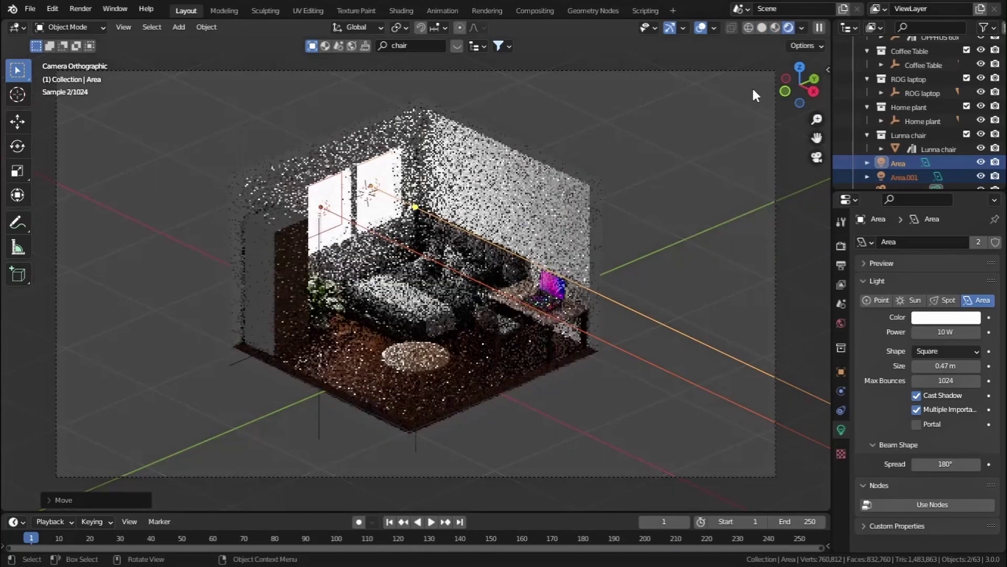
left_click(952, 332)
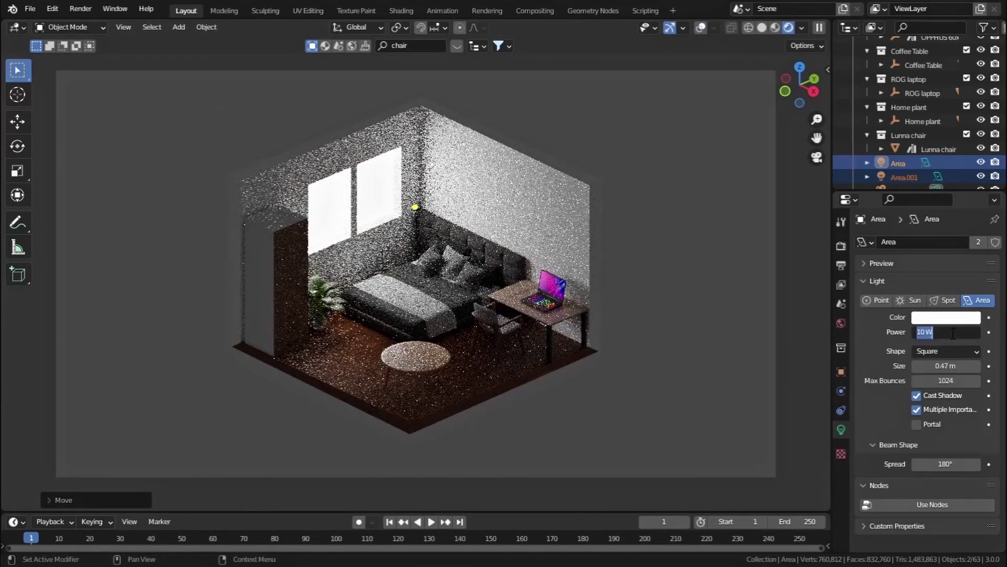
type("50")
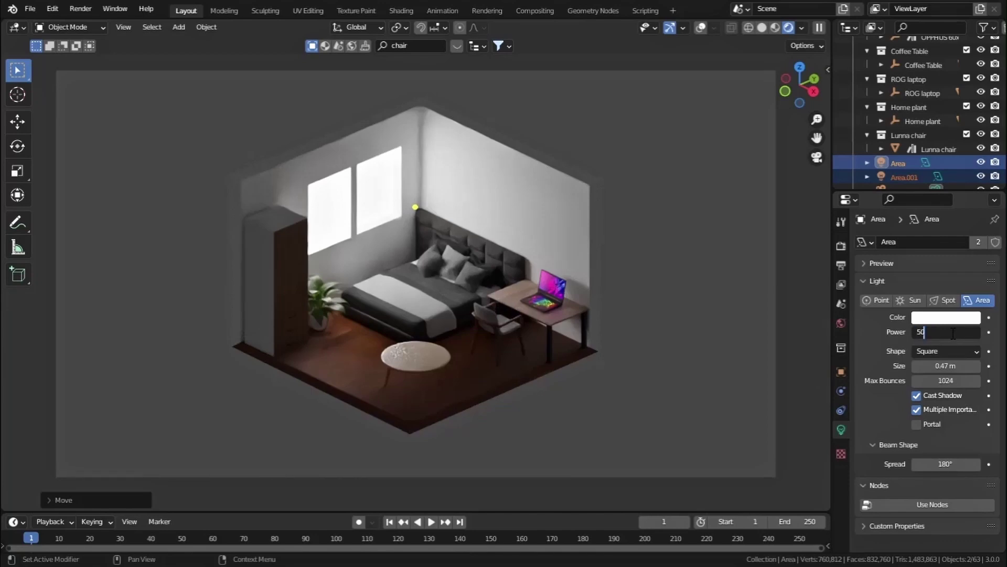
key("Return")
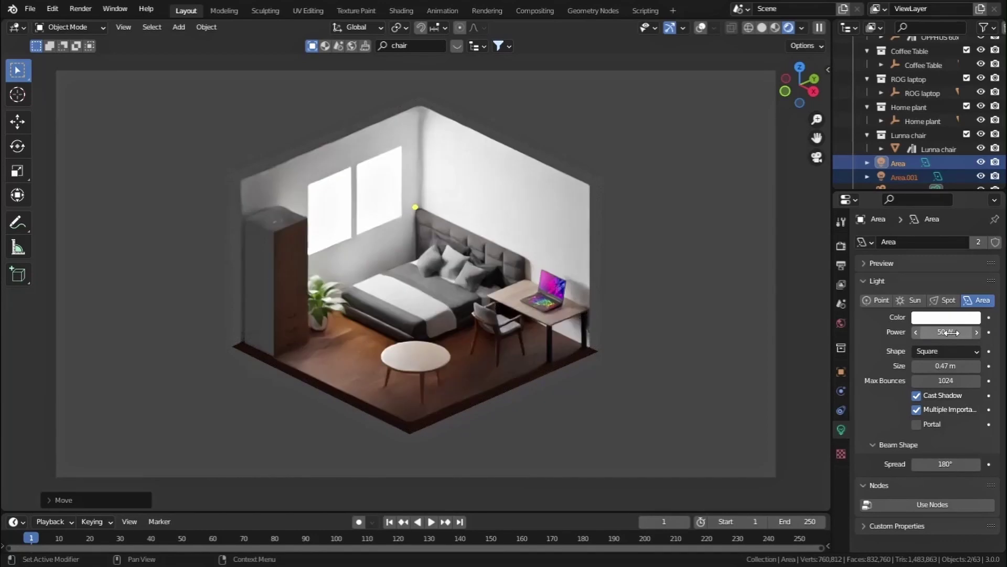
left_click(948, 332)
type("300")
key("Return")
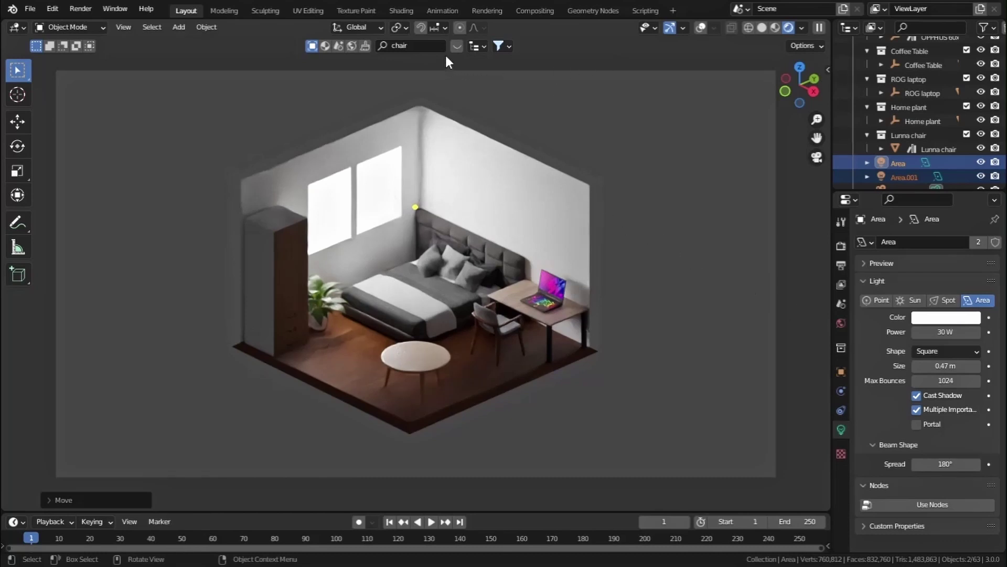
left_click(771, 28)
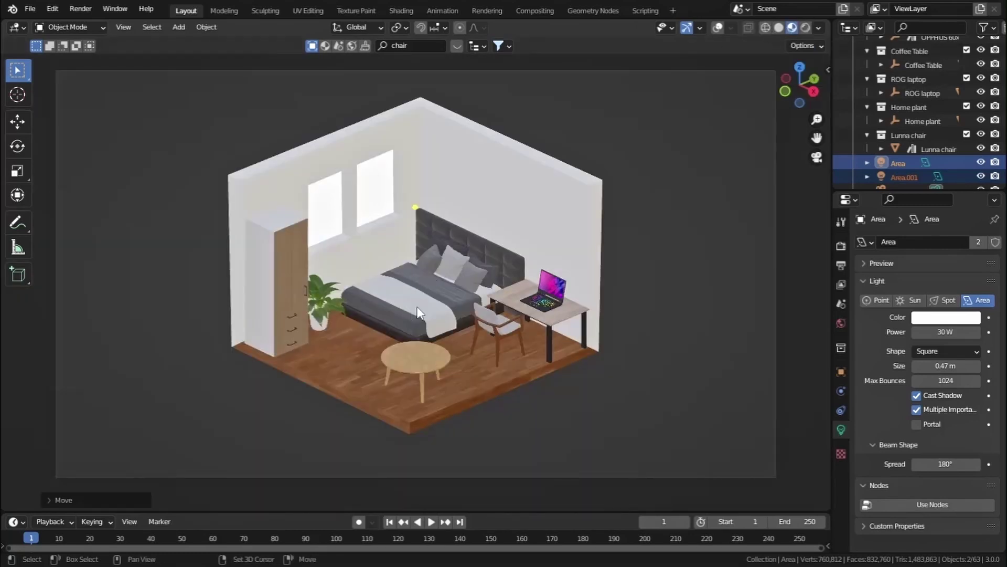
Add a new Area light, Area.002, and lift it along Z above the room.
left_click(717, 29)
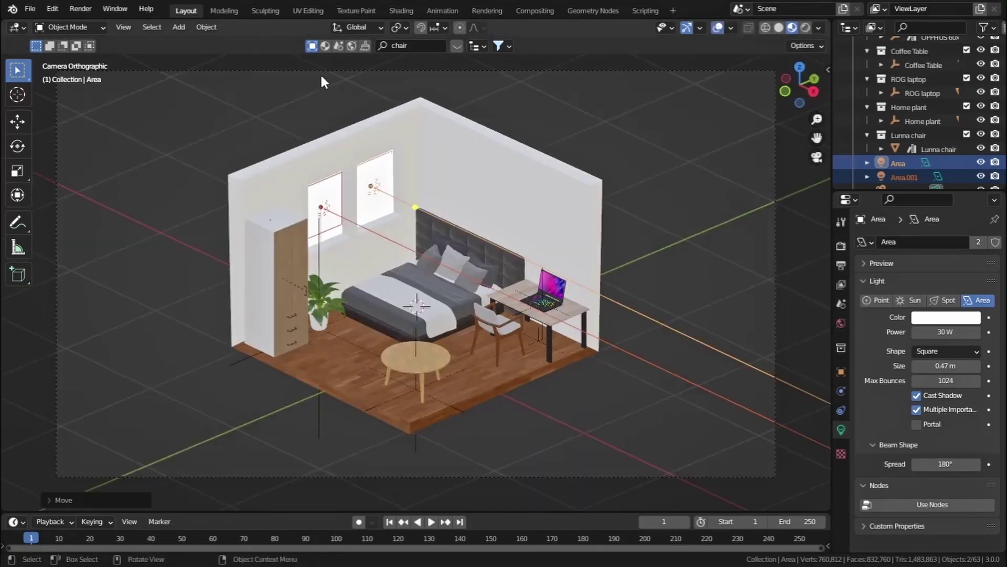
left_click(181, 27)
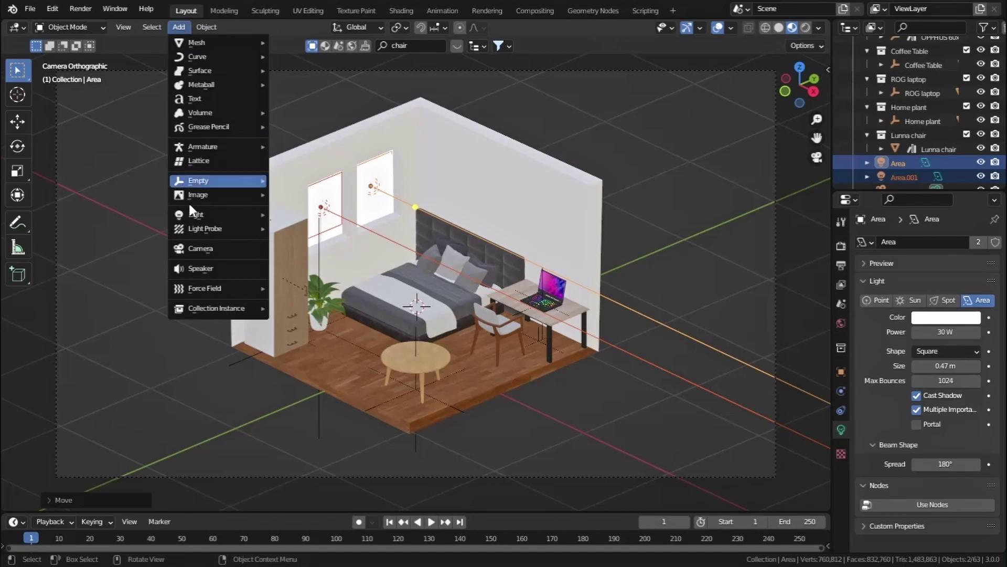
mouse_move(192, 216)
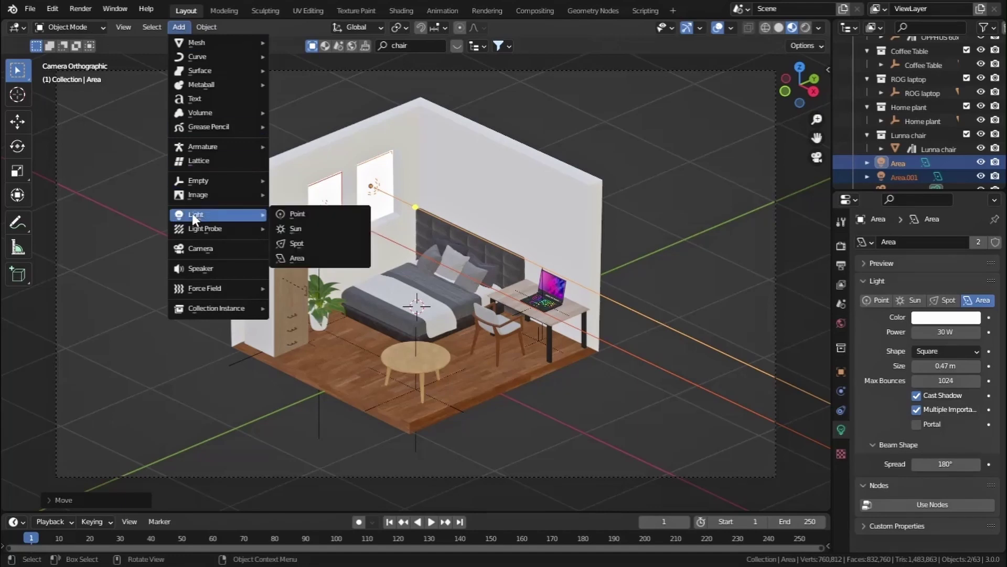
left_click(297, 256)
key("g")
key("z")
left_click(577, 105)
scroll(531, 244, "down", 3)
key("g")
key("z")
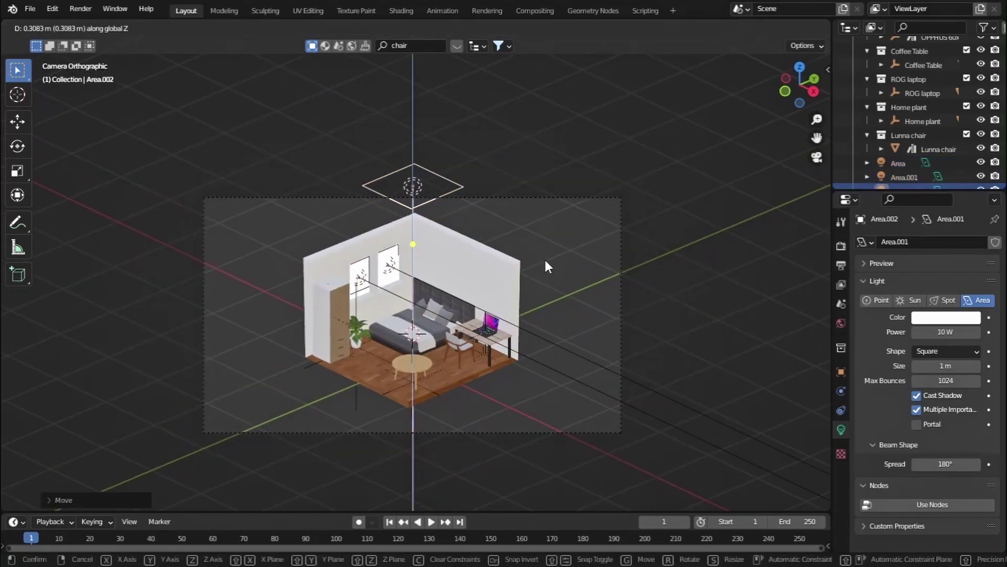
right_click(546, 260)
Scale Area.002 to 3.1 m and set its power to 20 W.
left_click_drag(945, 366, 971, 365)
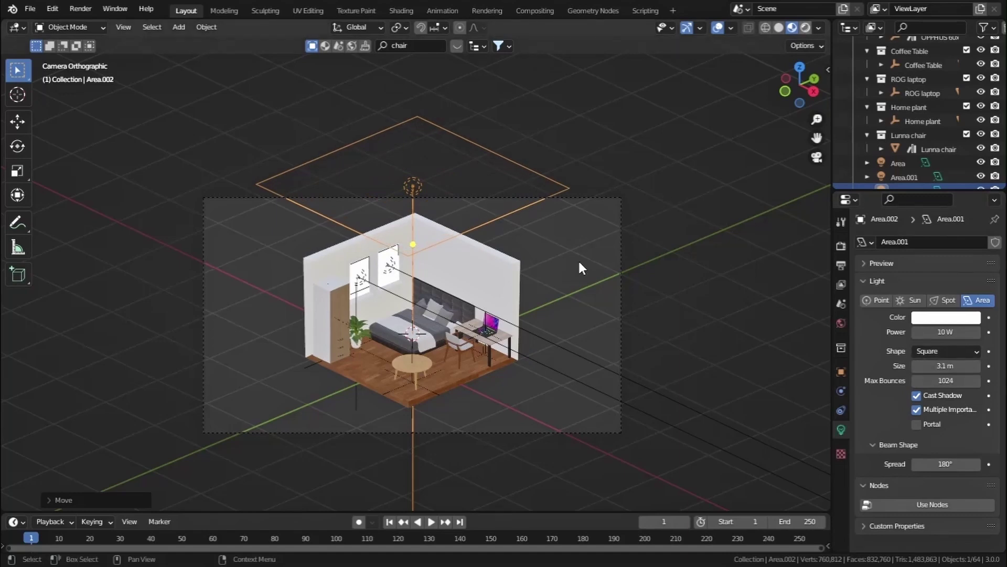
key("z")
key("shift+alt+z")
left_click(947, 331)
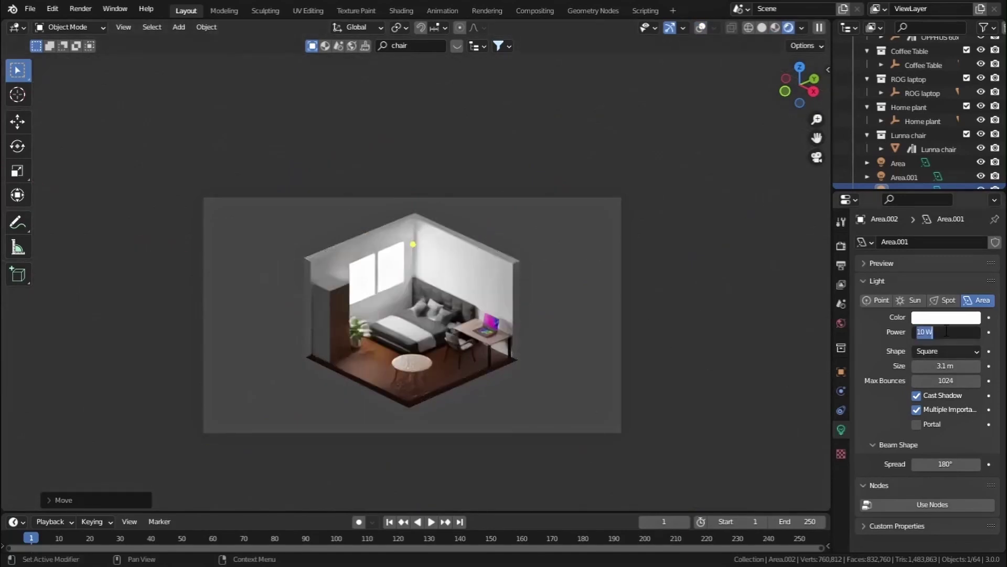
type("50")
key("Return")
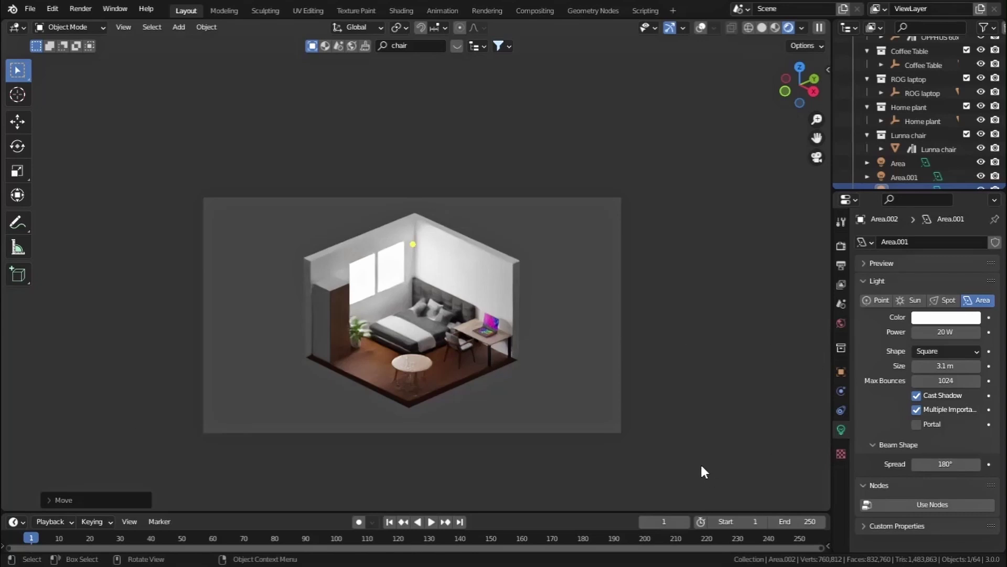
left_click(766, 27)
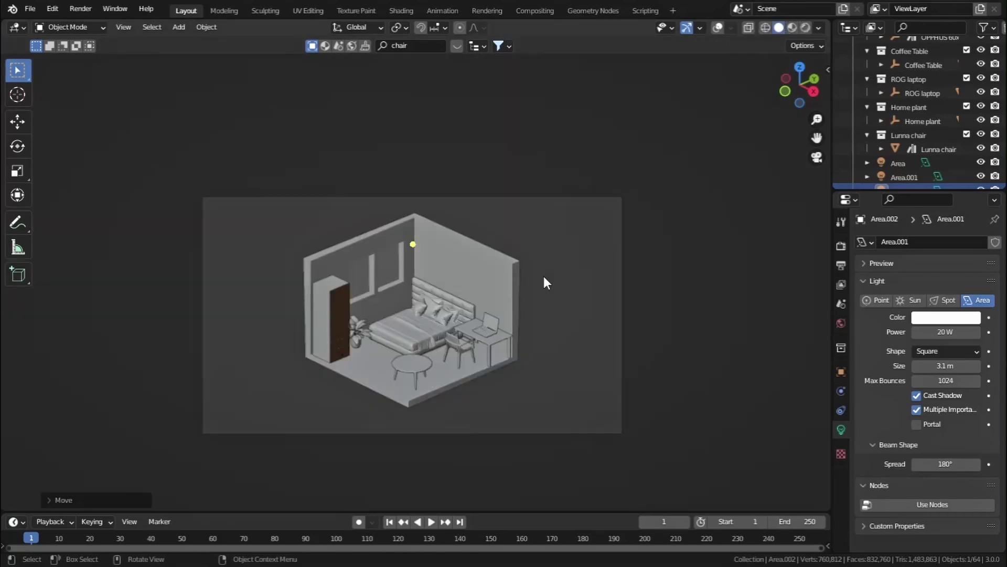
Add a Point light and move it along Y in front of the room's lower-left corner.
left_click(718, 28)
left_click(182, 28)
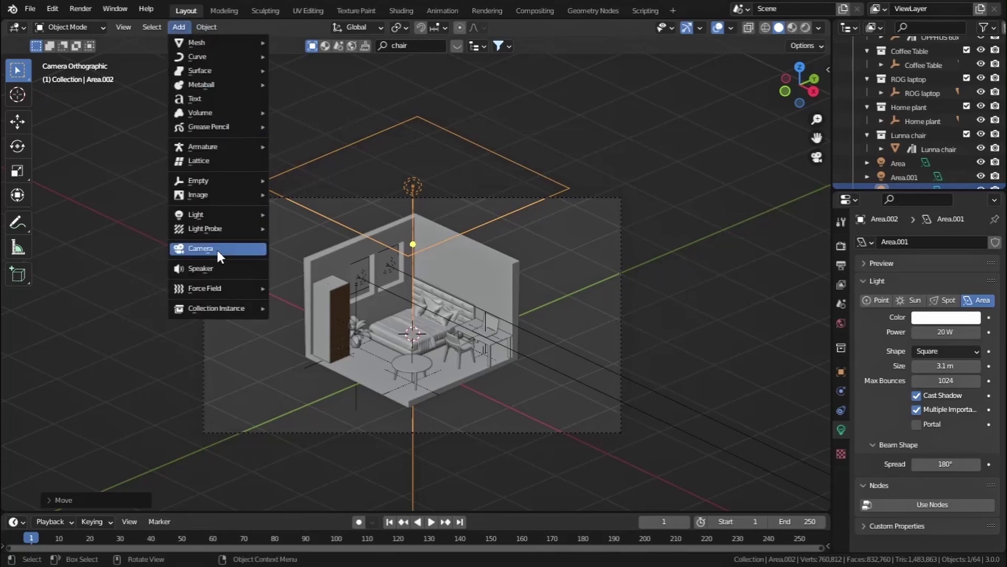
mouse_move(222, 212)
left_click(311, 213)
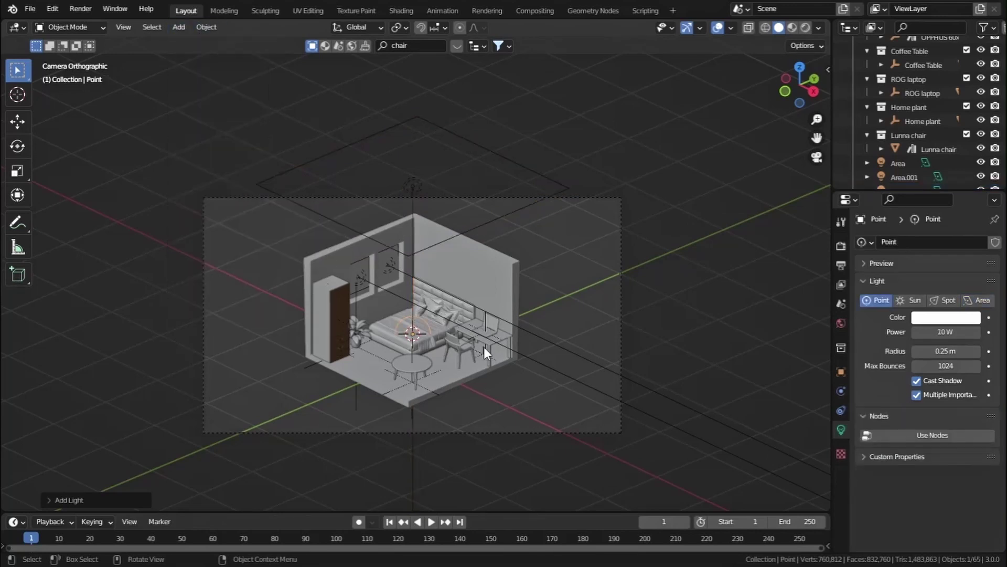
key("g")
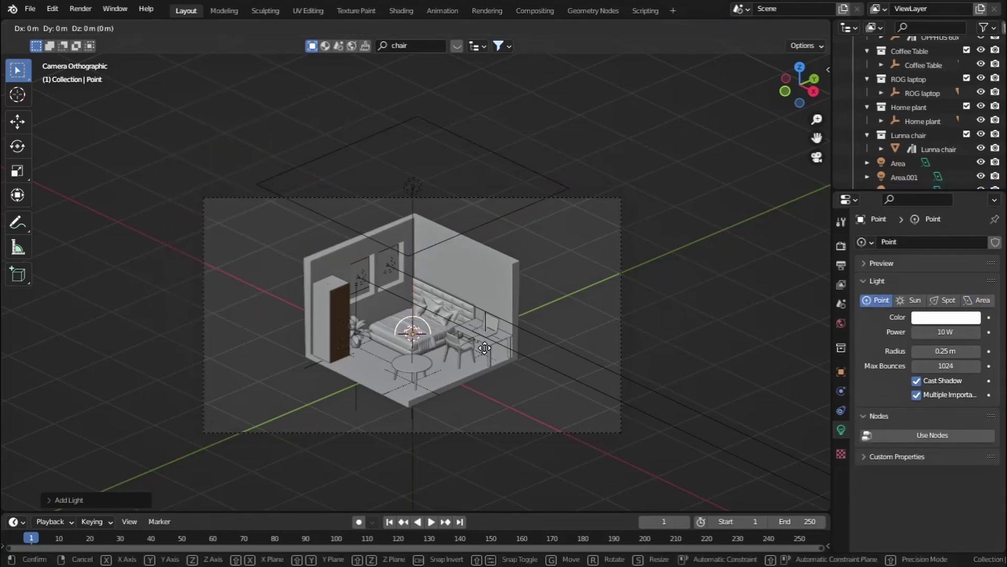
key("y")
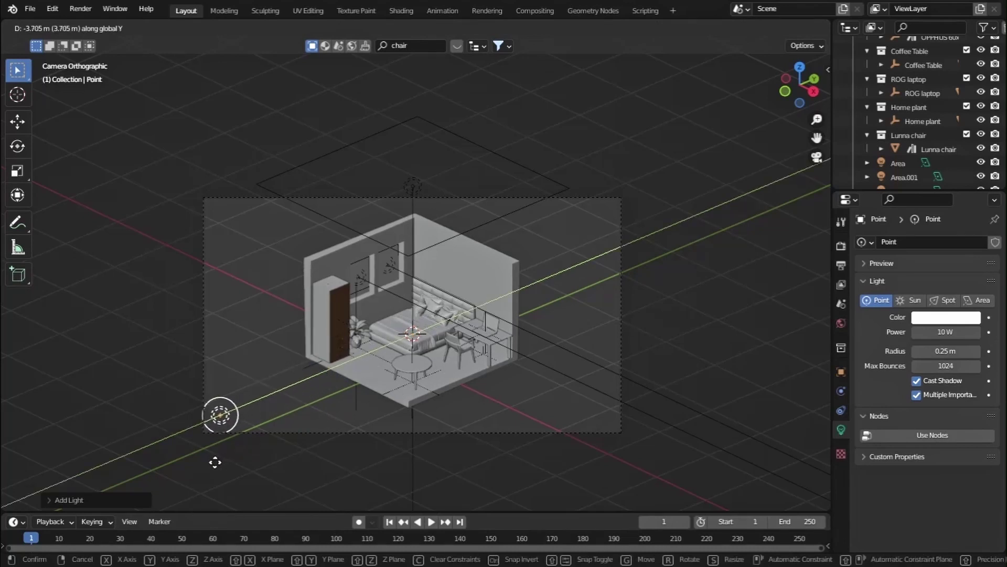
left_click(215, 462)
Set the point light's radius to 3 m and power to 50 W, then preview rendered.
left_click(948, 351)
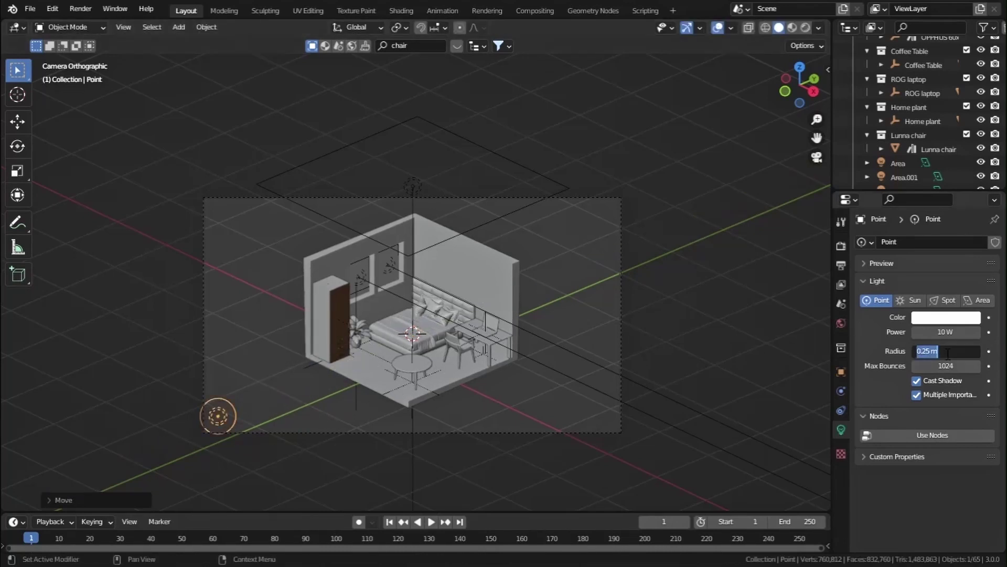
type("3")
key("Return")
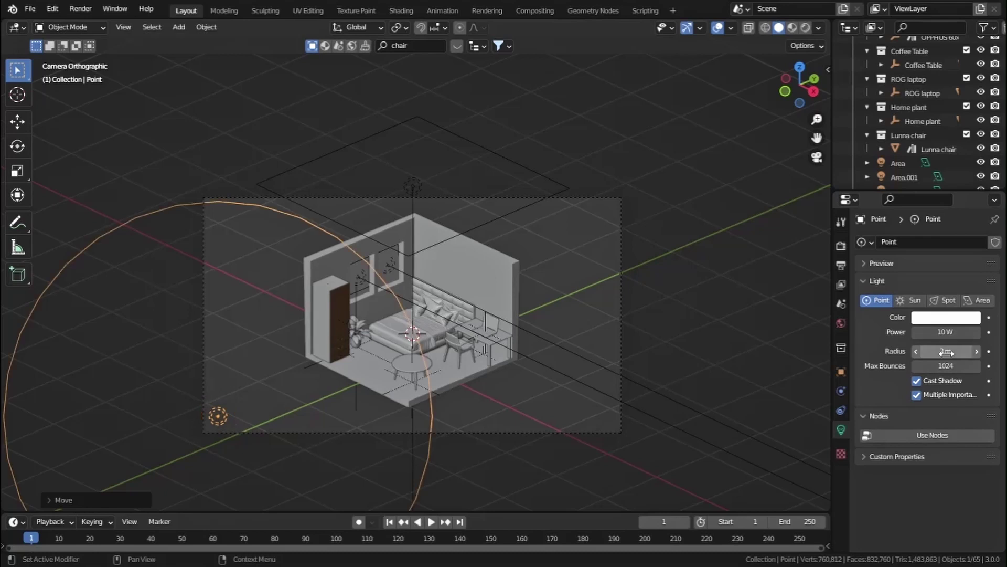
left_click(952, 338)
type("50")
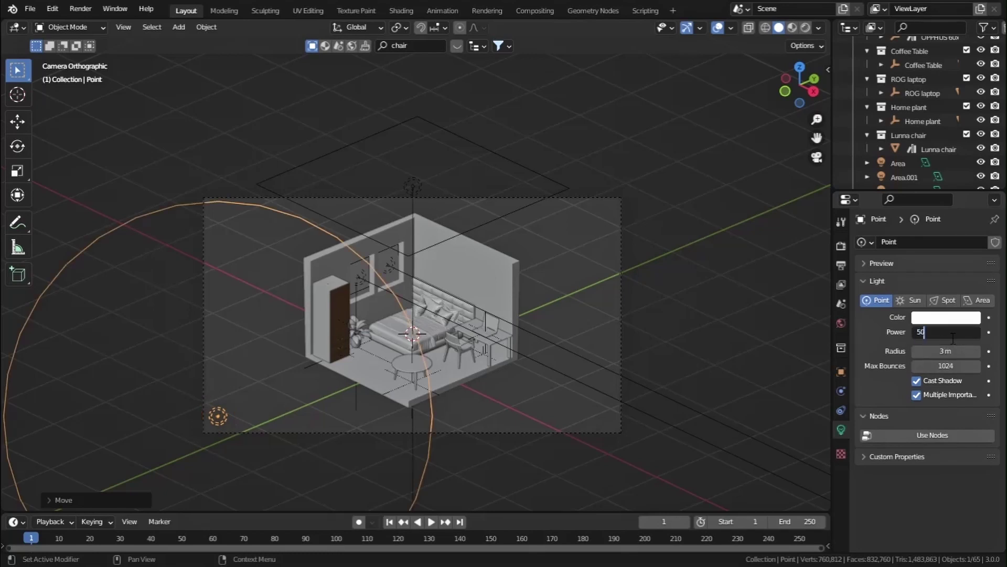
key("Return")
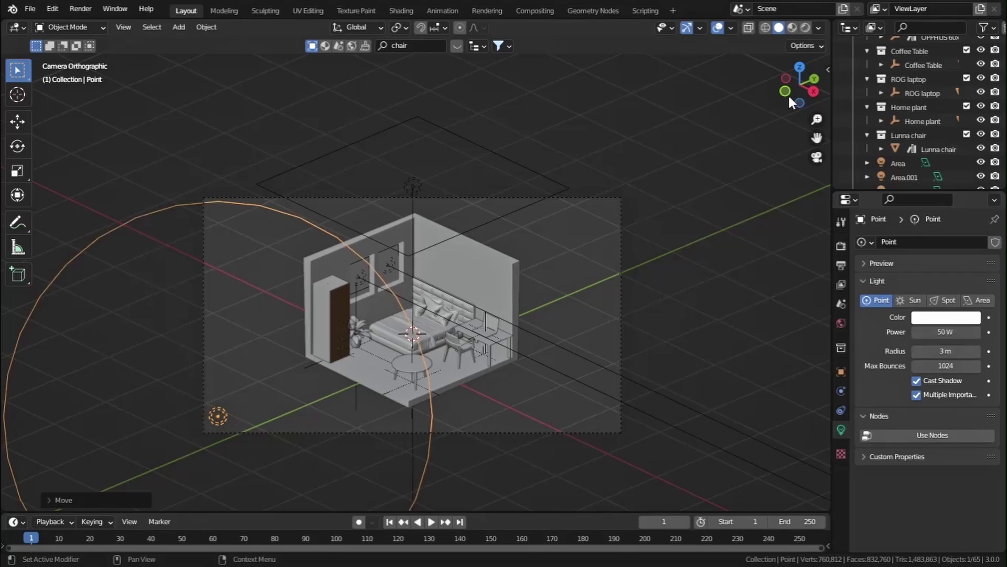
left_click(803, 27)
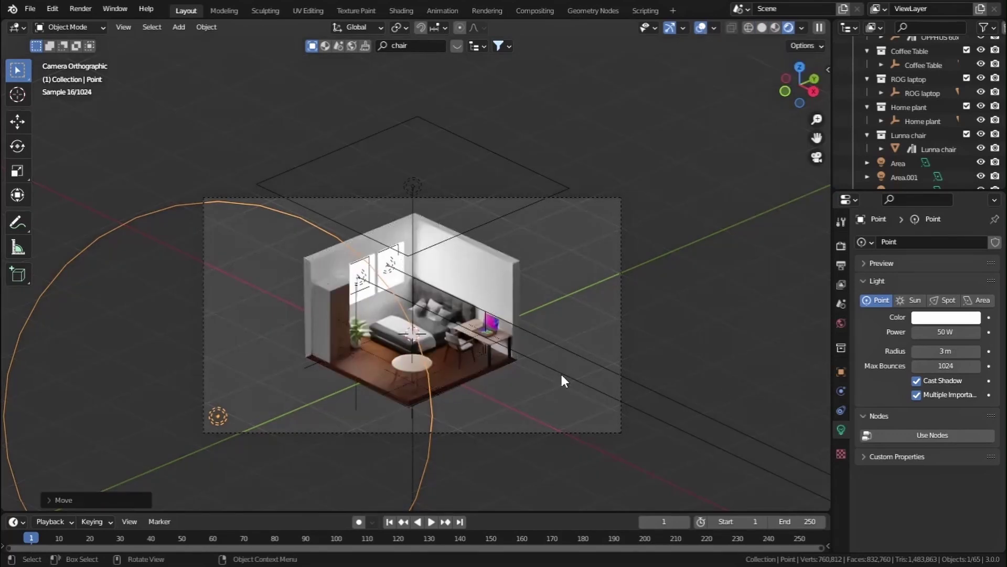
Place a linked copy, Point.001, at the room's front-right side and hide overlays.
key("shift+d")
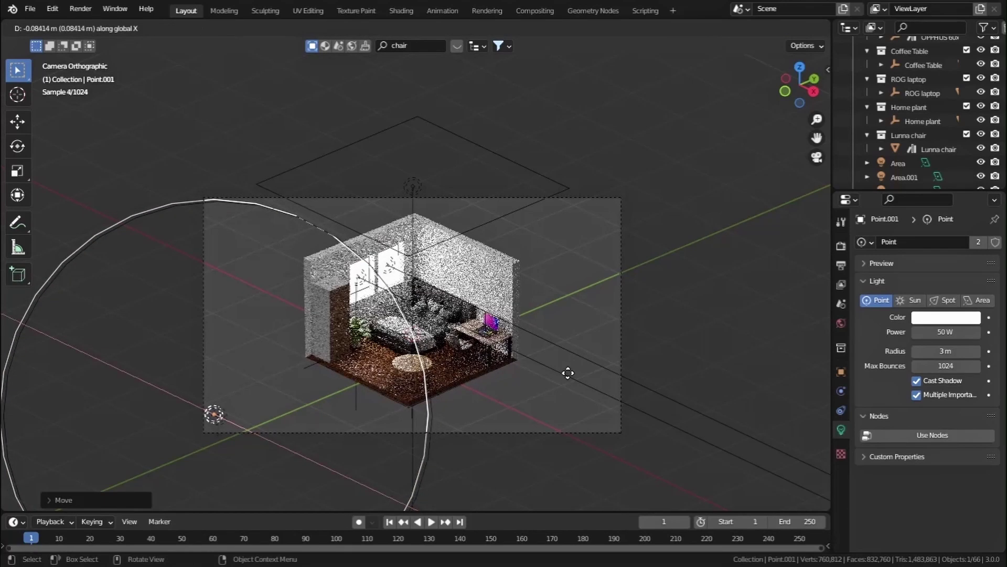
key("x")
key("alt+d")
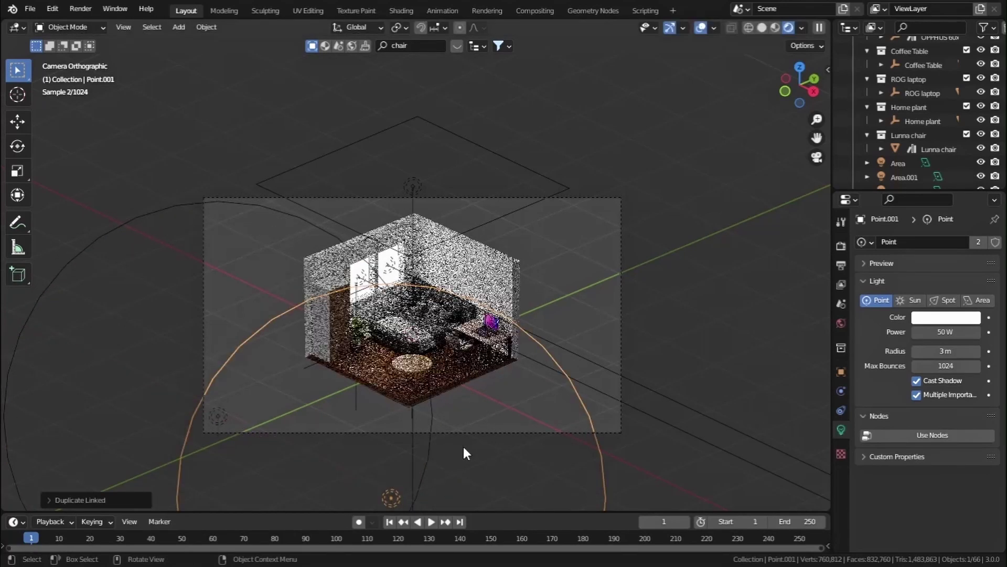
key("y")
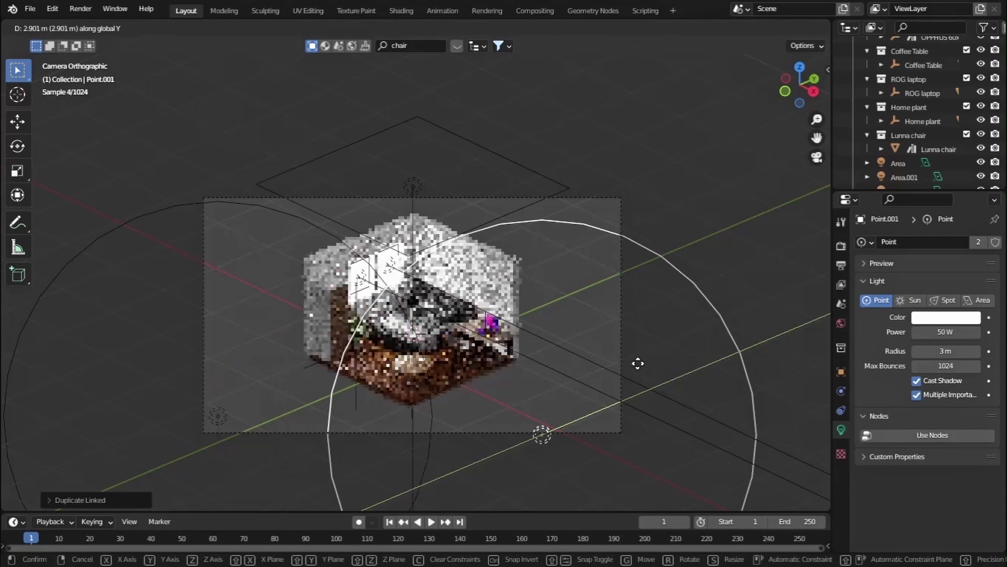
left_click(652, 366)
key("shift+alt+z")
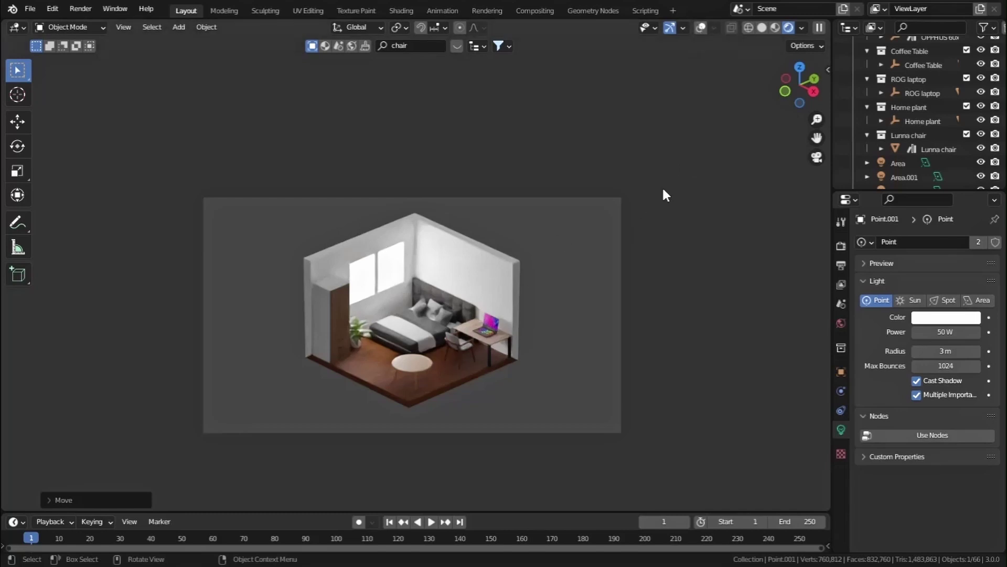
Nudge the Home plant about 0.13 m along Y and switch asset search to materials.
left_click(939, 122)
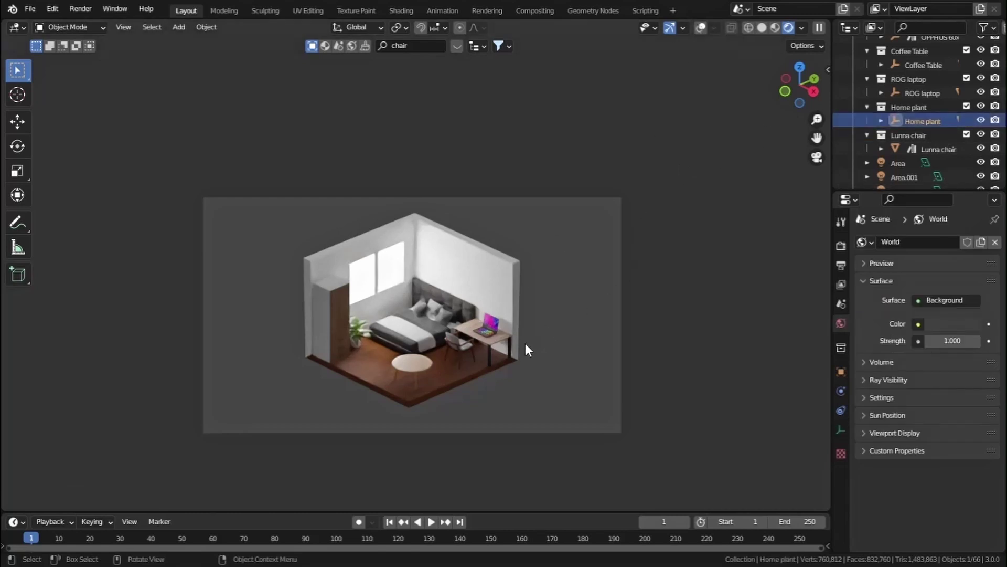
key("g")
key("y")
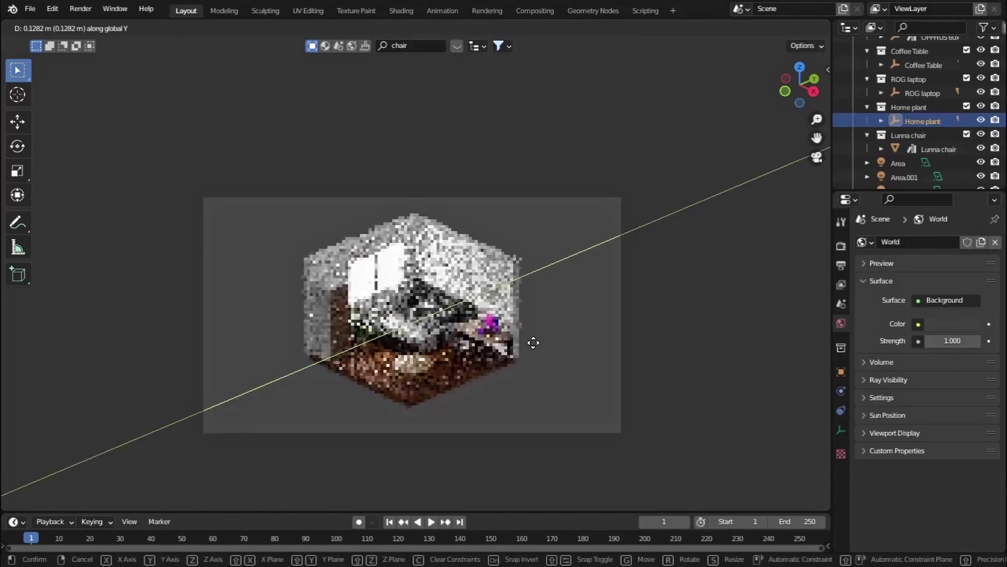
left_click(533, 342)
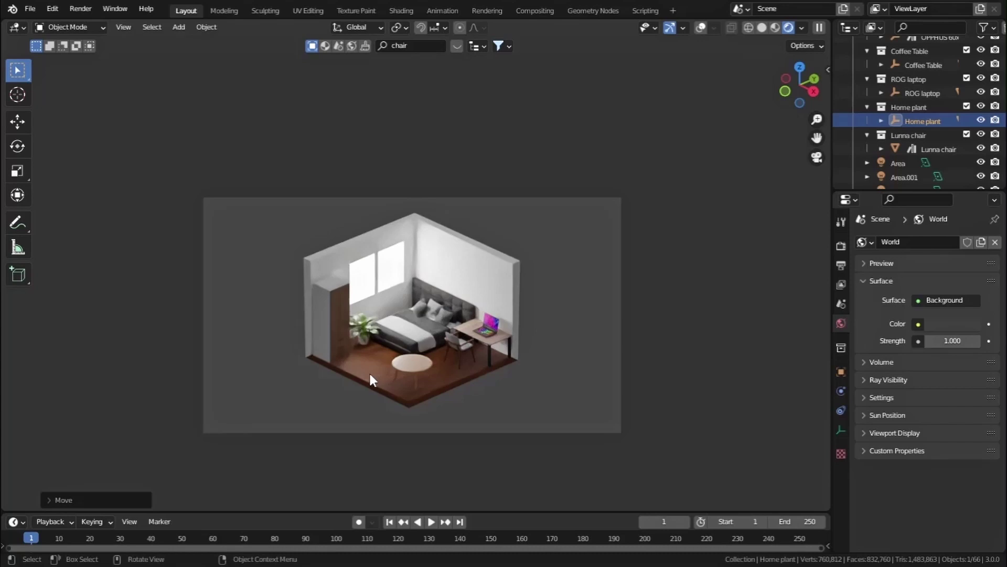
left_click(325, 47)
Apply the BlenderKit 'Wood floor' material to the floor cube, replacing Wooden floor.
left_click(364, 363)
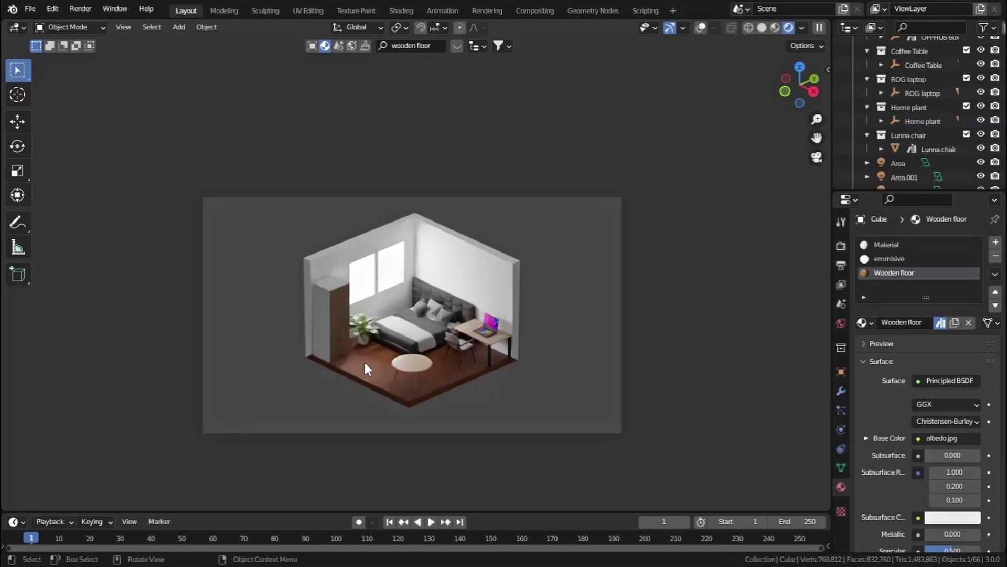
left_click(456, 46)
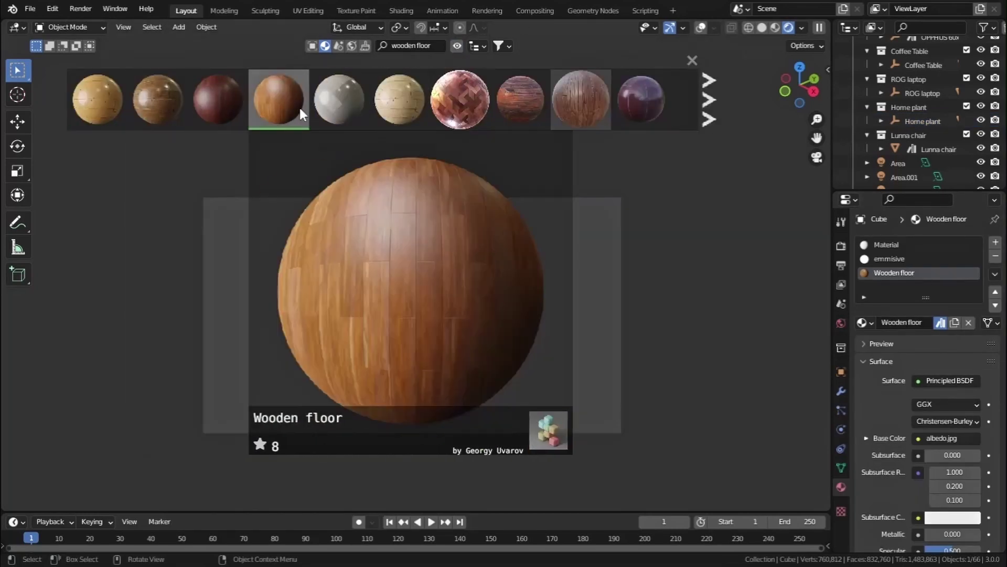
left_click(711, 111)
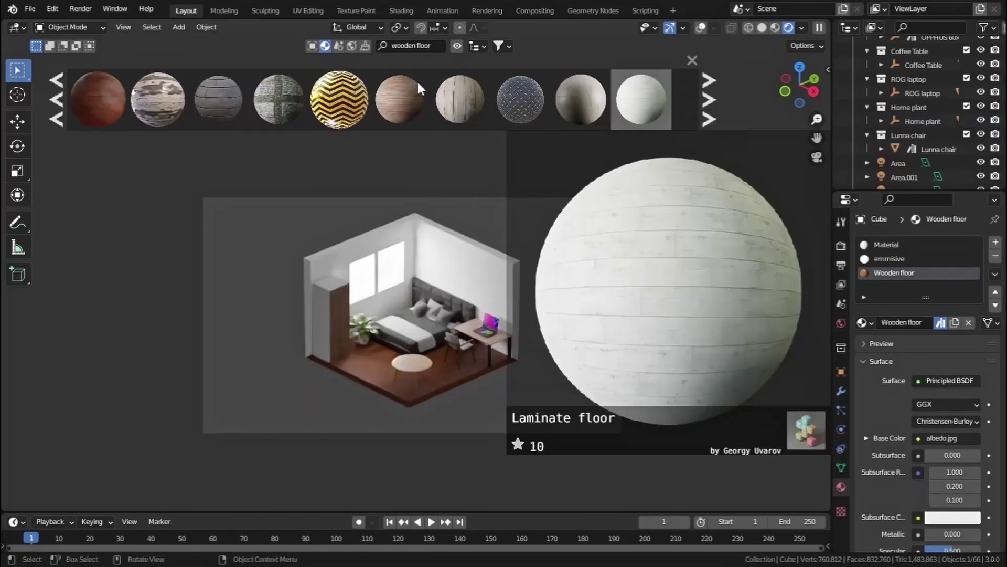
mouse_move(264, 102)
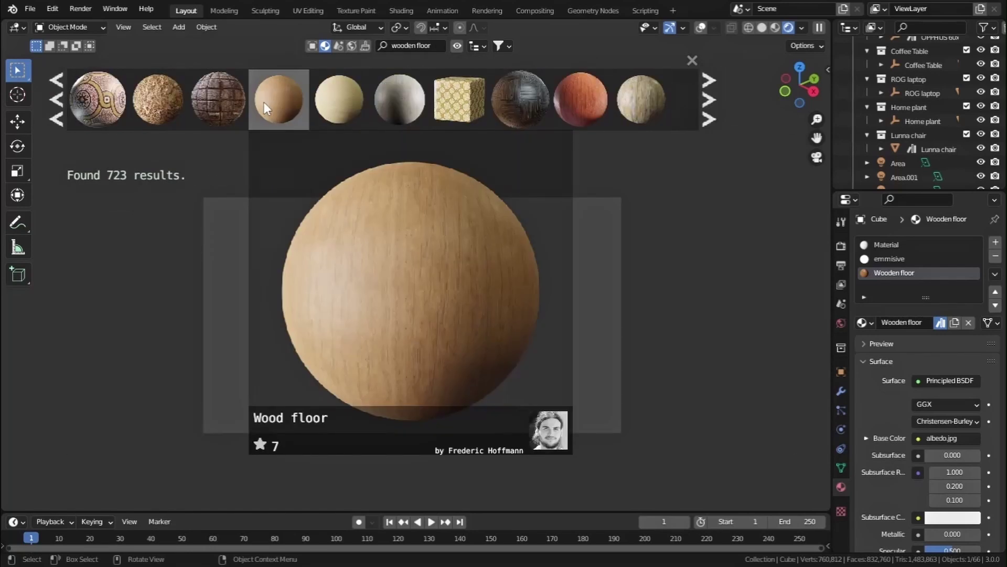
left_click_drag(263, 102, 428, 351)
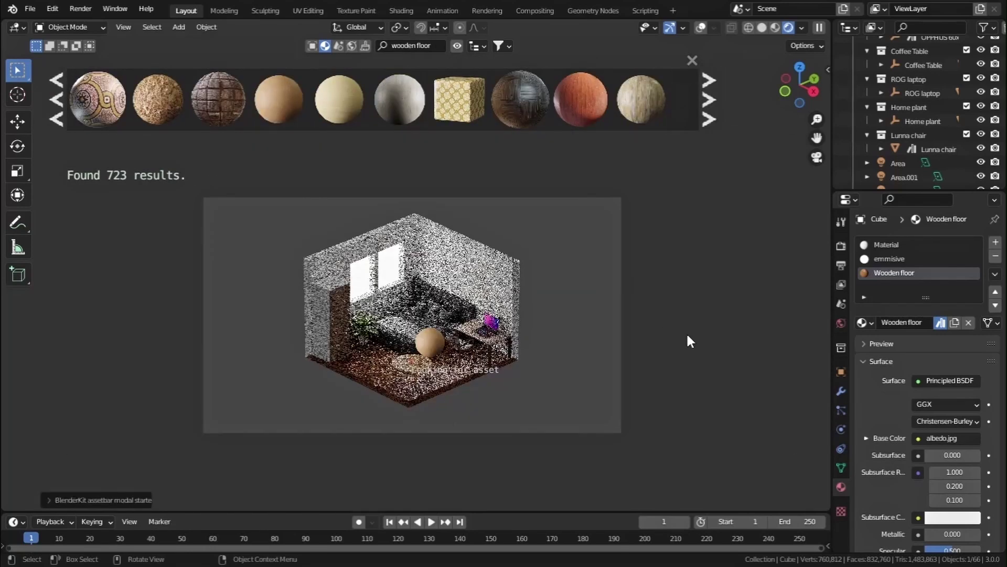
View the new floor in Rendered shading with overlays hidden.
left_click(762, 27)
left_click(717, 28)
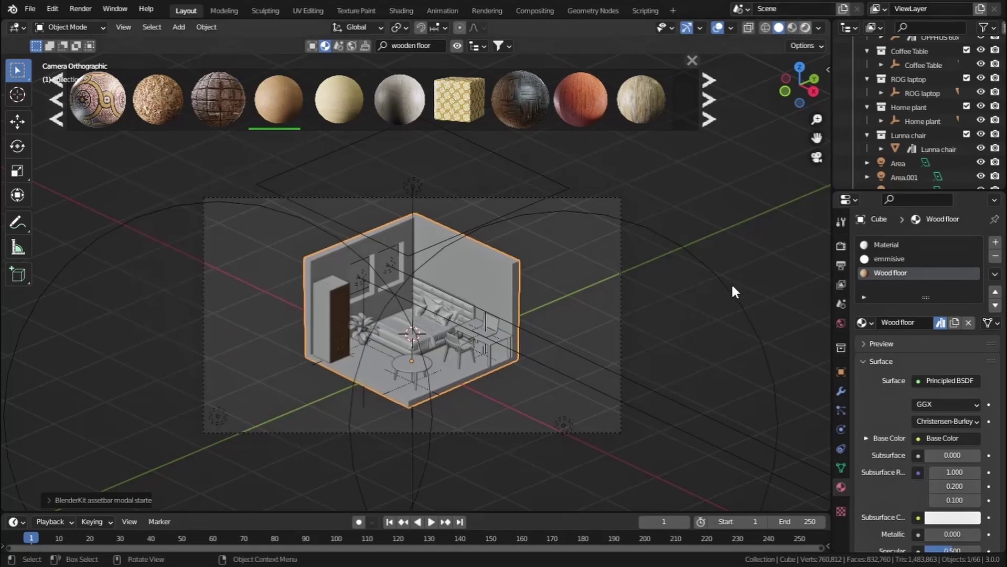
key("z")
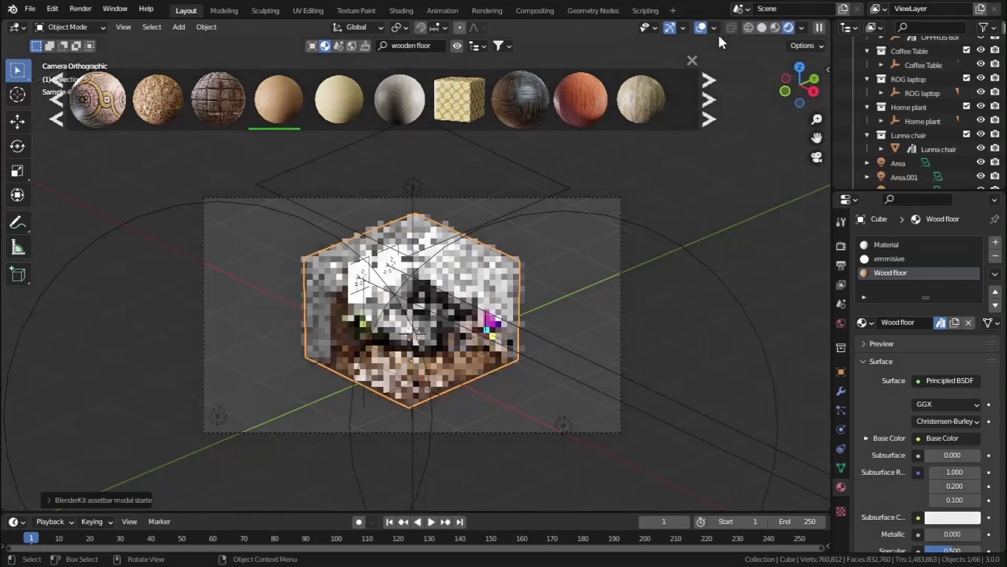
left_click(704, 29)
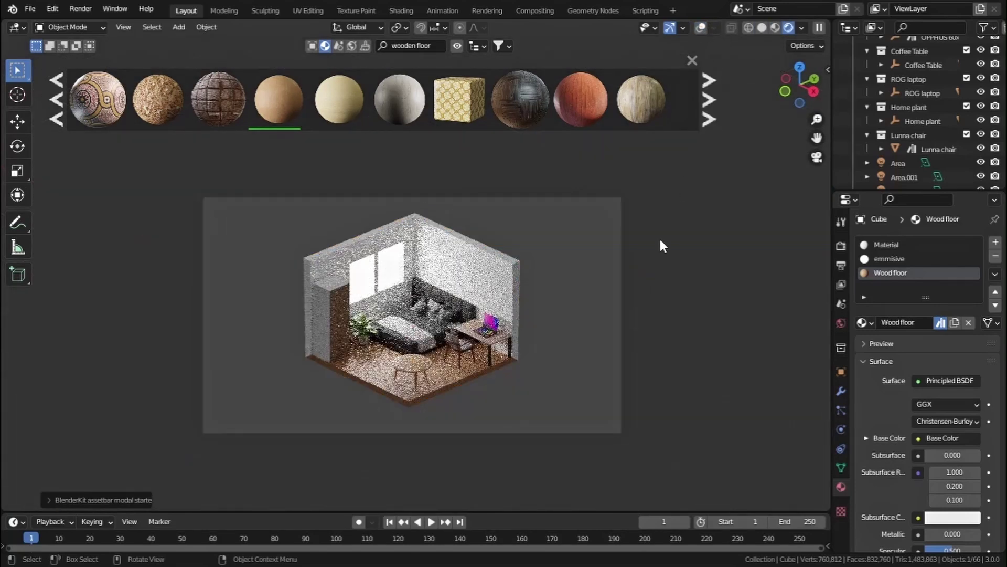
Re-unwrap the floor cube in Edit Mode with Smart UV Project.
left_click(52, 26)
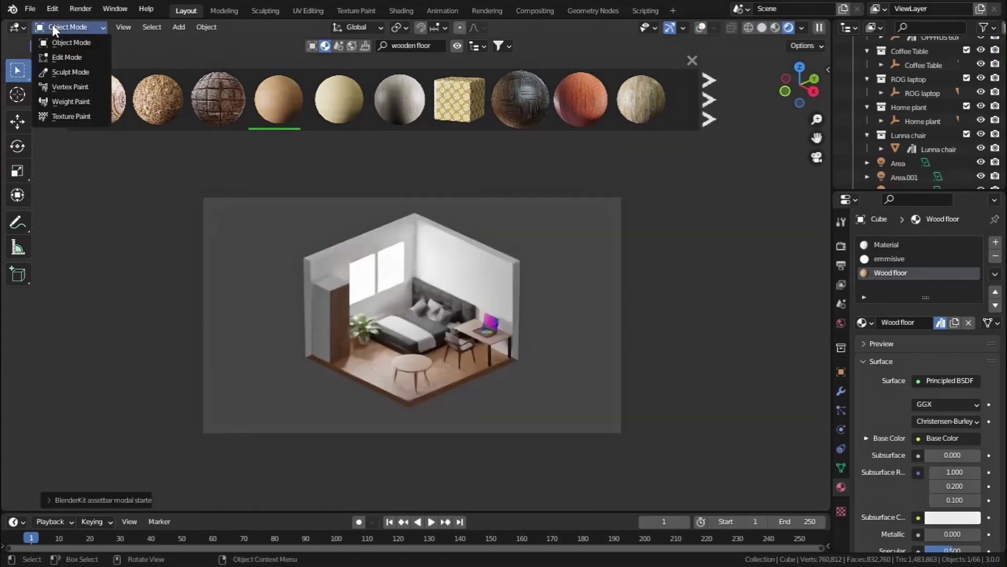
left_click(58, 52)
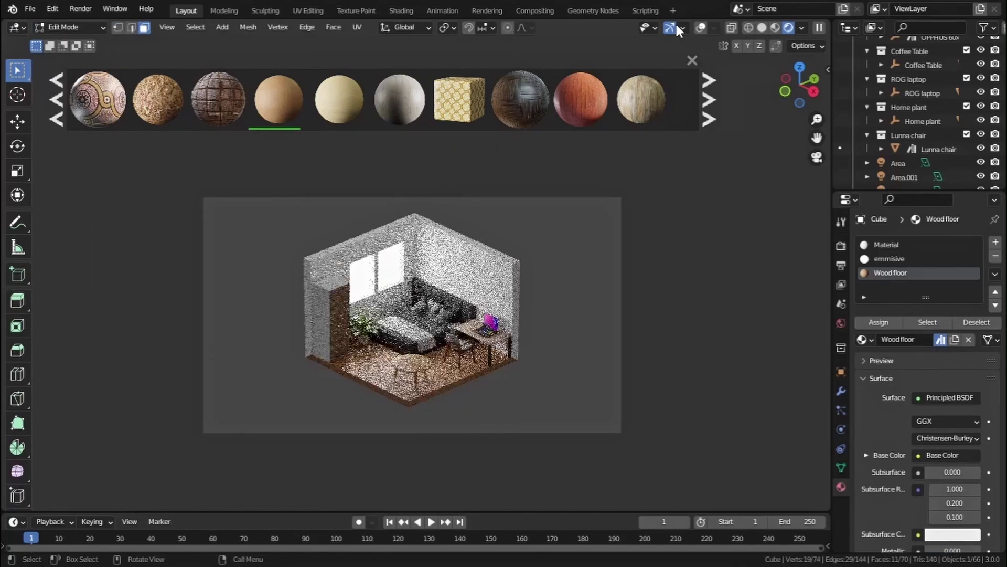
left_click(703, 28)
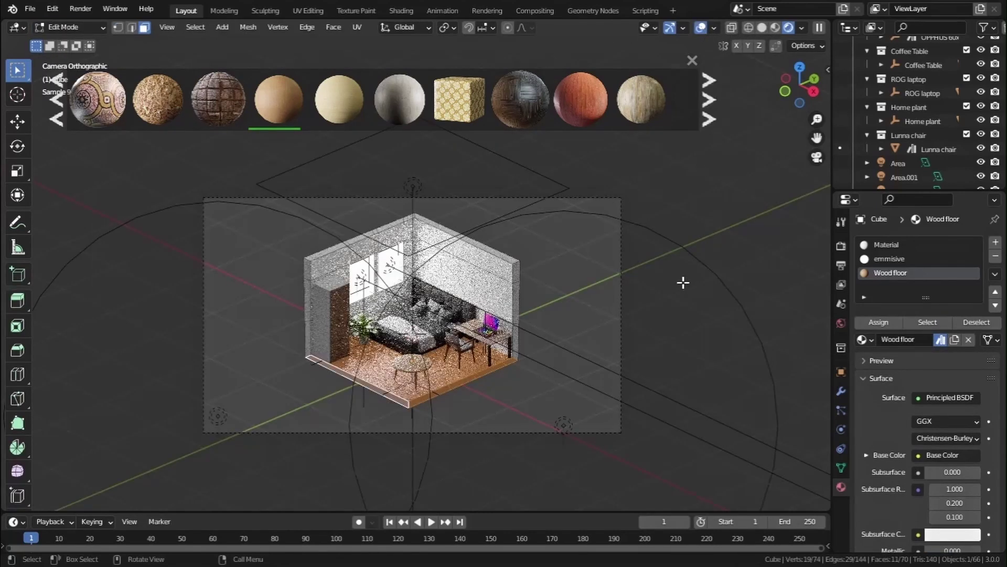
left_click(356, 28)
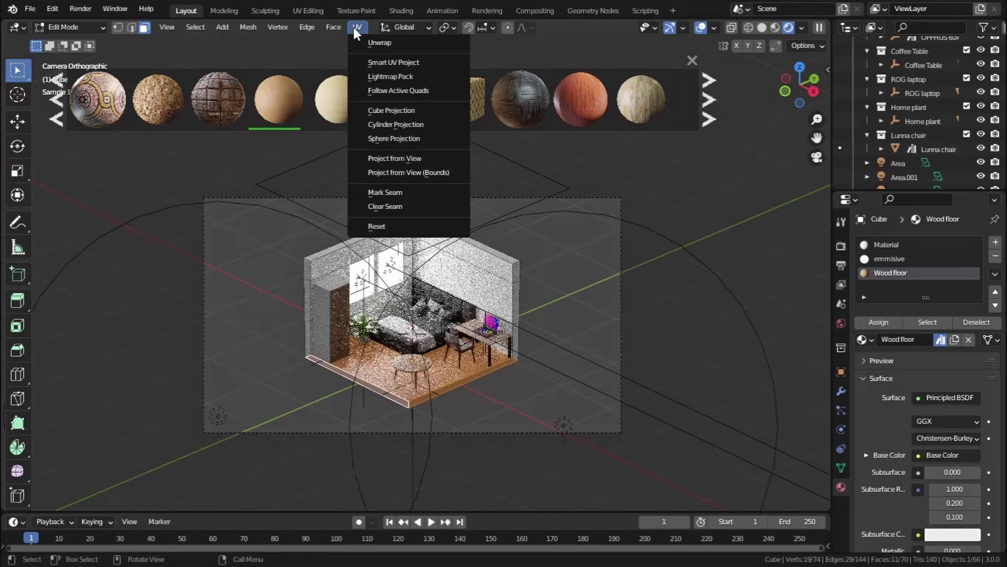
left_click(393, 62)
left_click(388, 168)
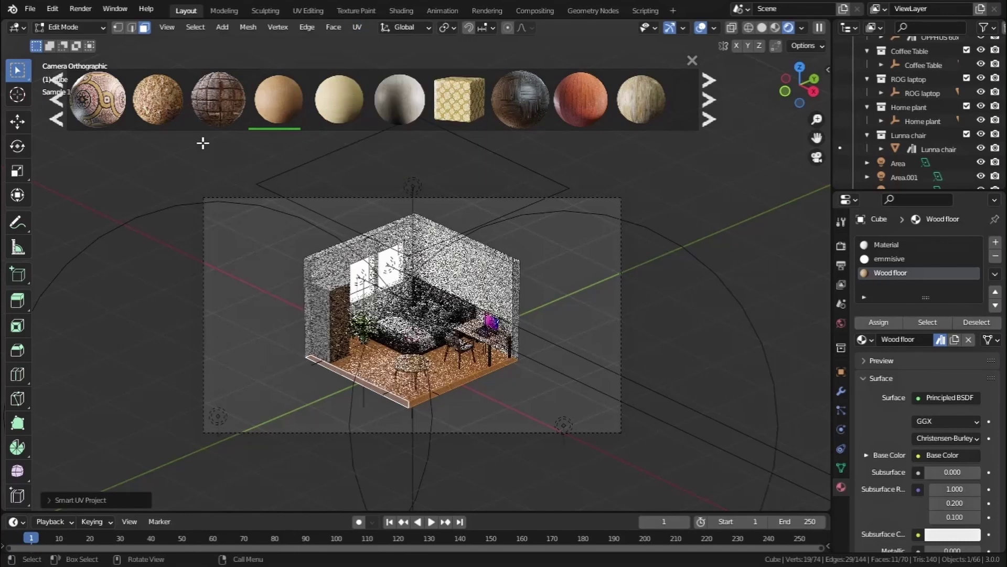
Return to Object Mode and view the Wood floor planks in Material Preview shading.
left_click(42, 27)
left_click(58, 31)
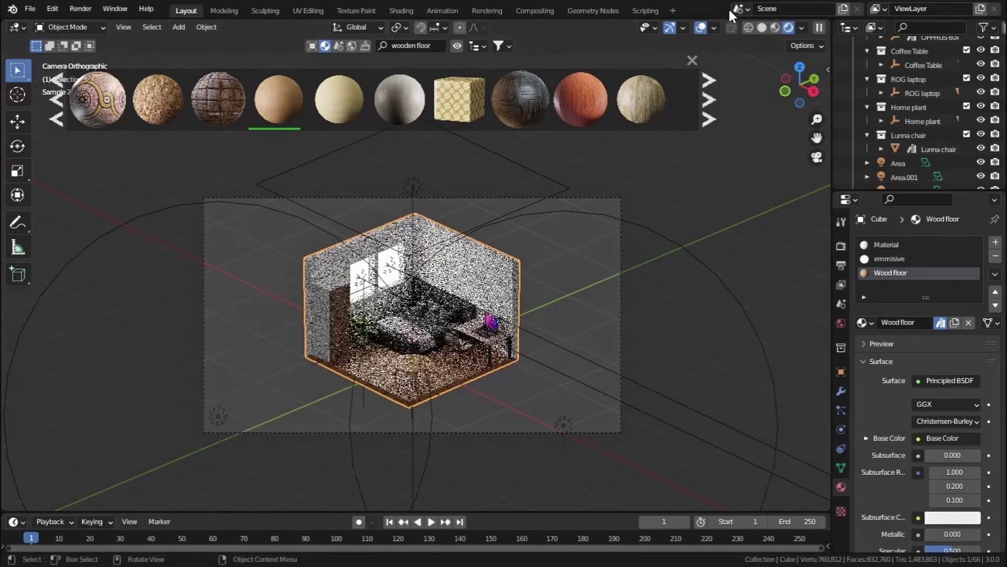
left_click(776, 28)
scroll(425, 357, "up", 6)
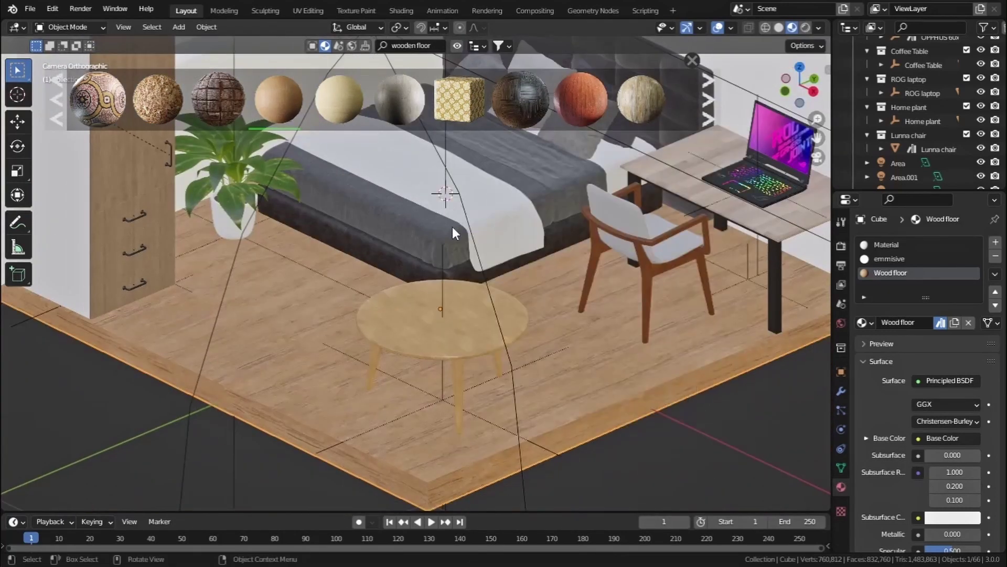
scroll(452, 228, "down", 3)
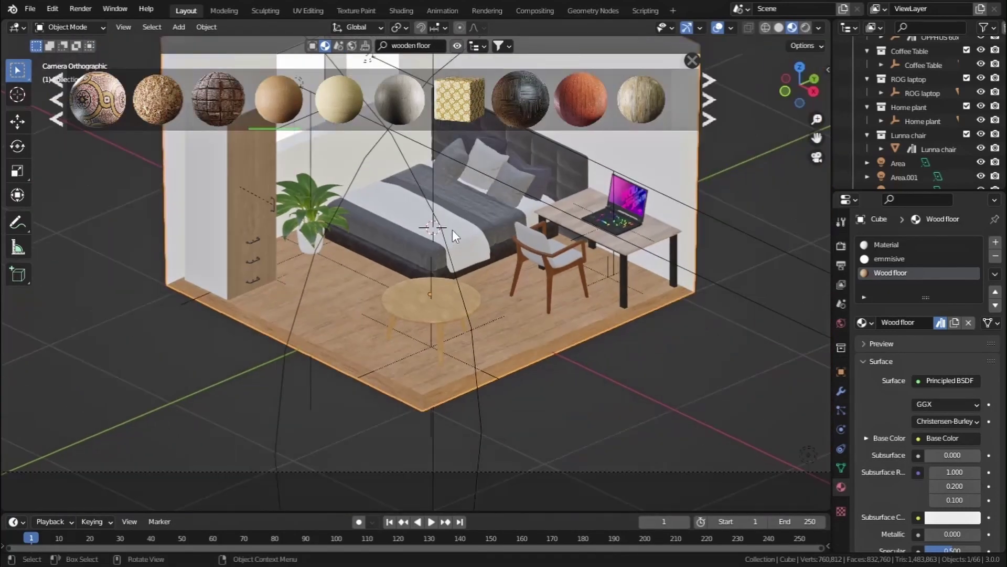
In the Shading workspace, bring the Wood floor's Mapping node scale fields into view.
left_click(410, 11)
middle_click_drag(525, 464, 674, 400)
left_click(533, 46)
scroll(496, 202, "up", 8)
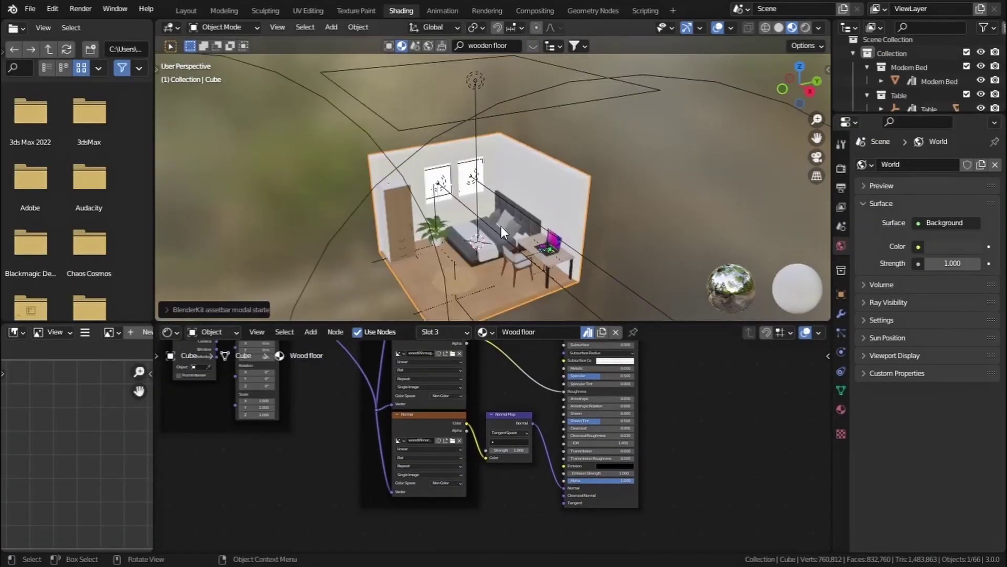
middle_click_drag(485, 171, 441, 283)
scroll(332, 426, "up", 3)
middle_click_drag(367, 415, 548, 404)
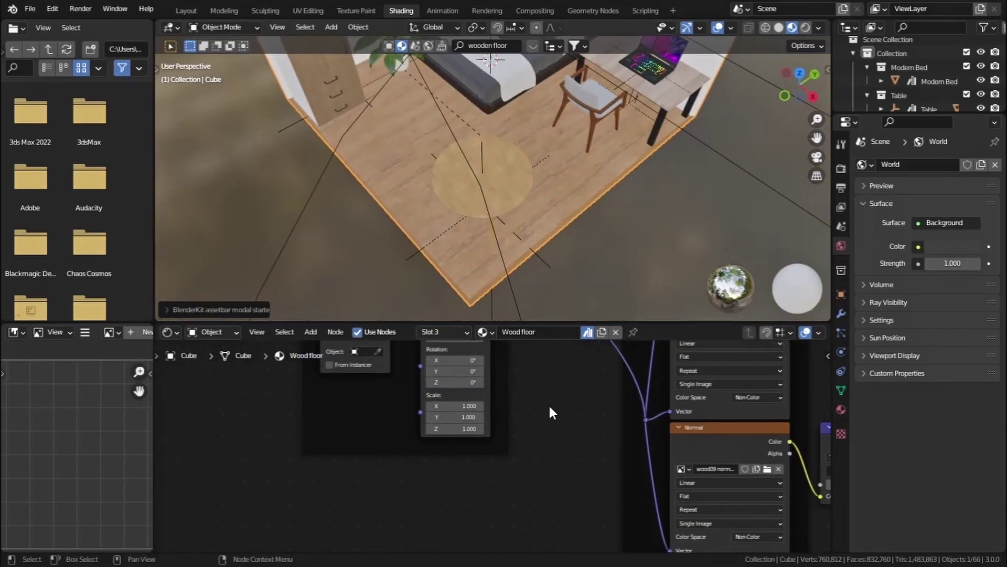
scroll(548, 404, "up", 4)
Set the Mapping node's Scale X and Y to 2.
left_click(474, 437)
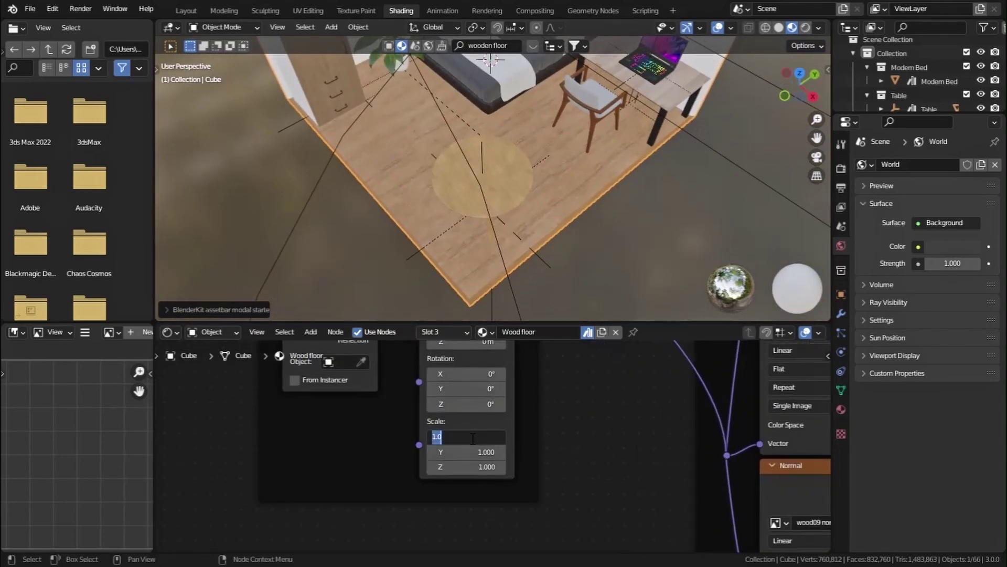
type("2")
left_click(481, 451)
type("2")
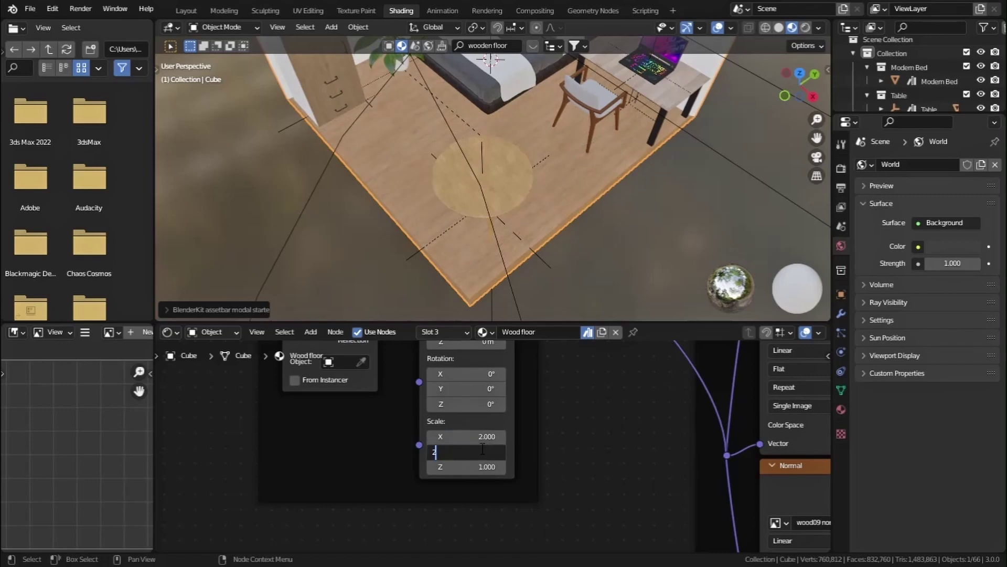
key("Return")
Back in Layout, view the room in rendered shading with overlays hidden.
left_click(189, 8)
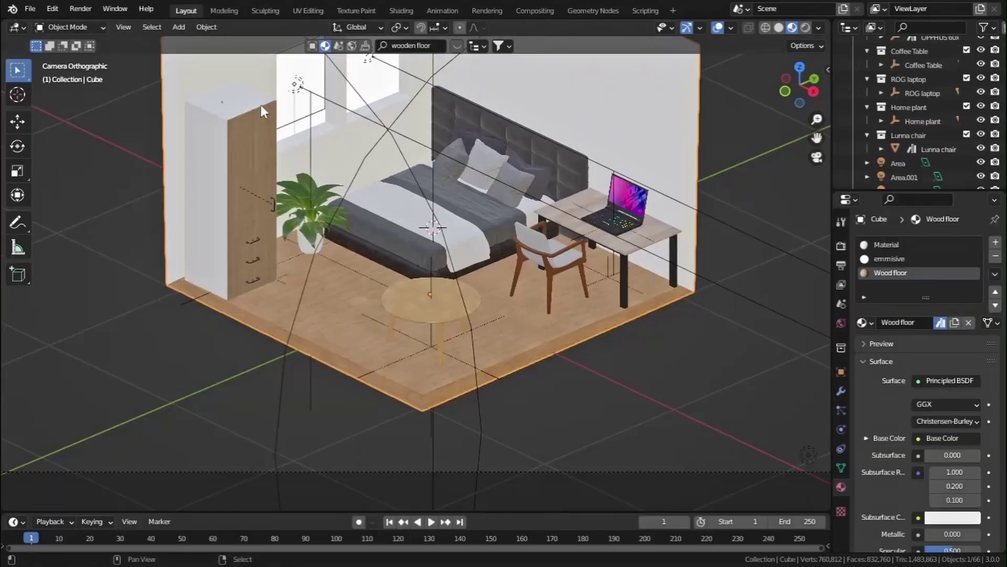
scroll(340, 196, "down", 3)
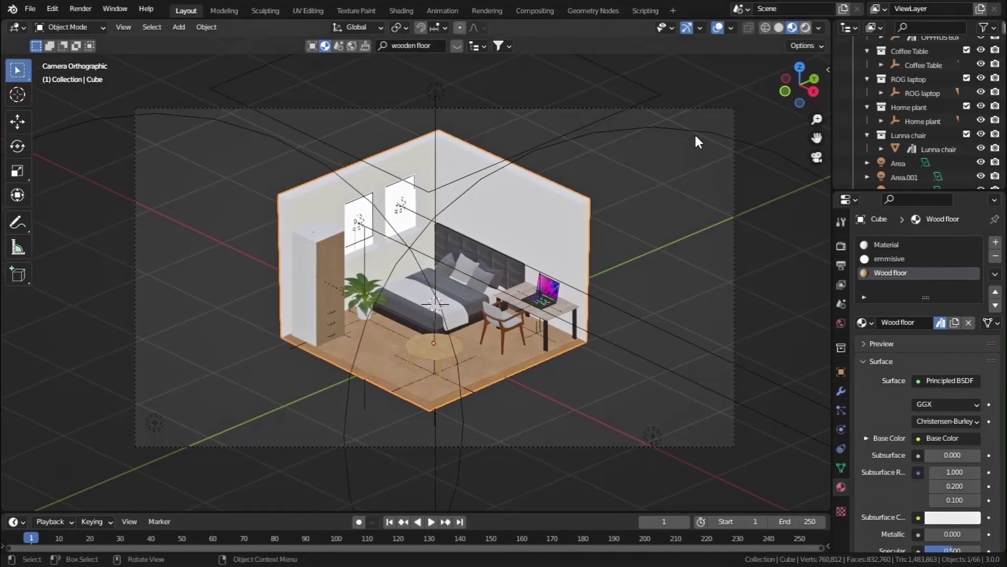
key("z")
key("8")
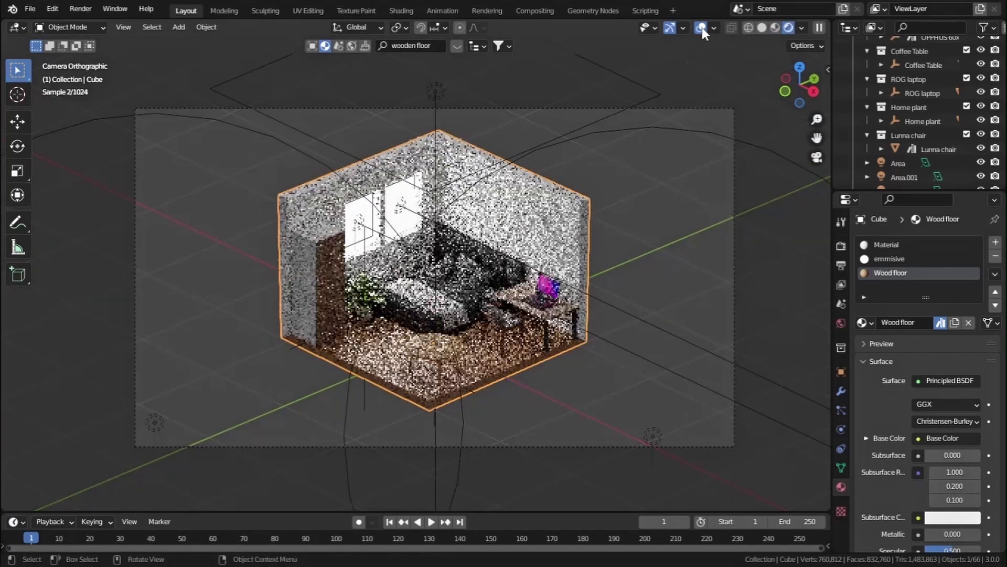
left_click(702, 28)
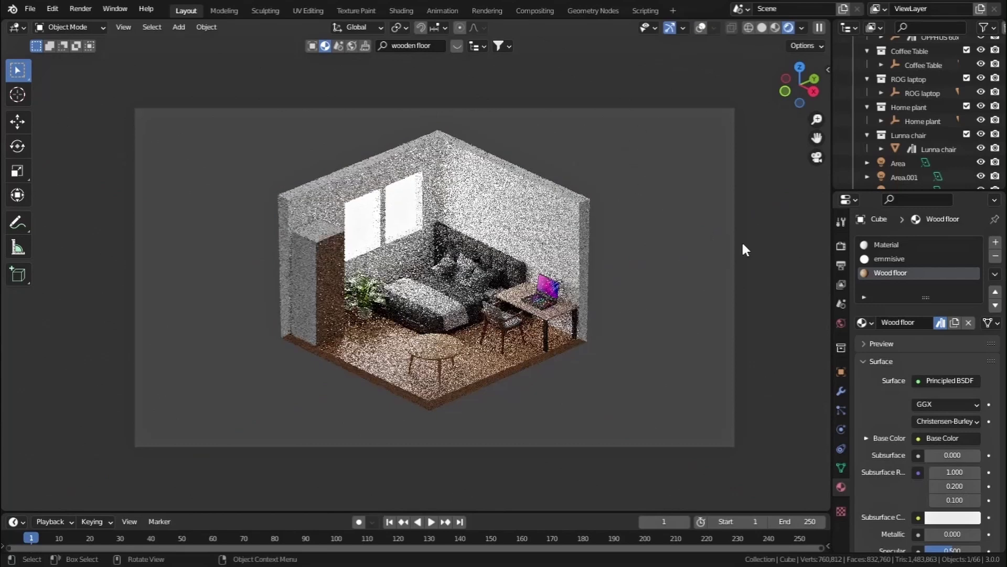
scroll(892, 152, "down", 3)
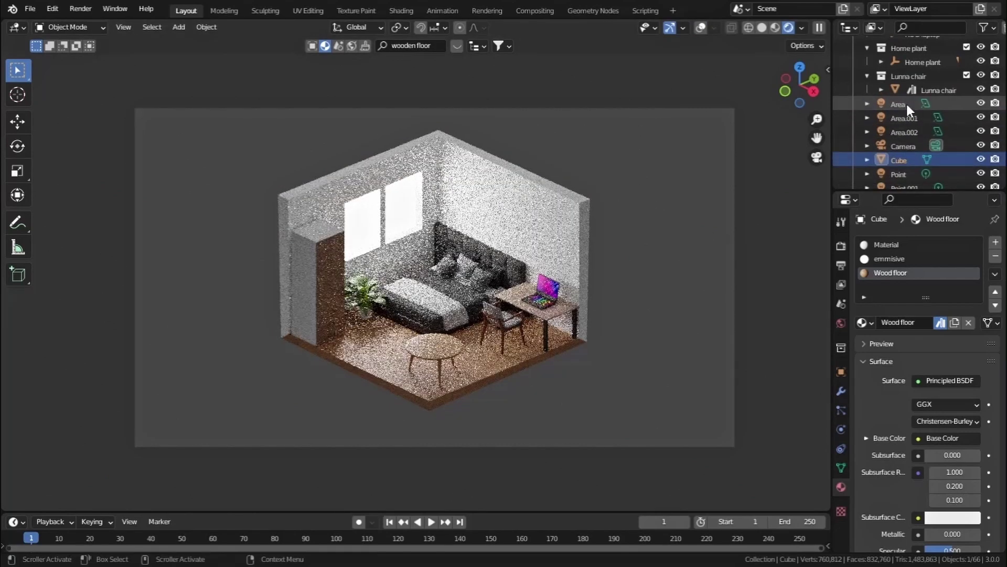
Give the Area.002 light a peach colour with saturation 0.6 and hue 0.07.
left_click(905, 132)
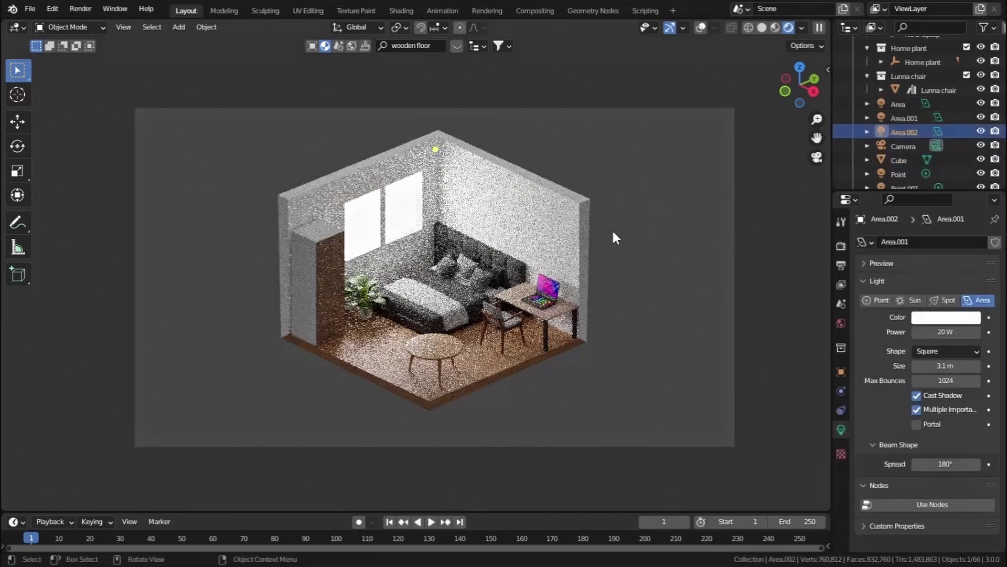
scroll(608, 220, "down", 1)
left_click(702, 28)
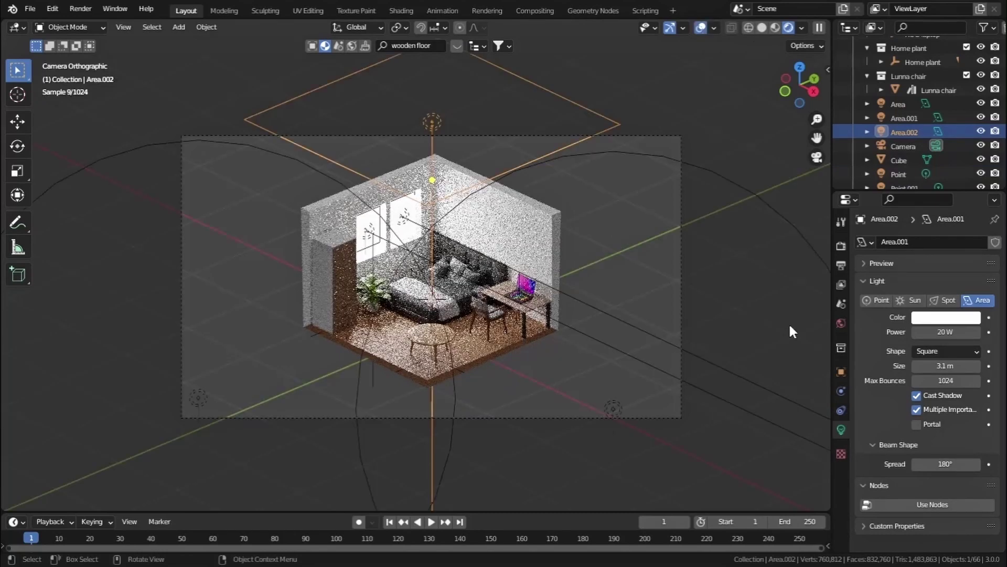
left_click(964, 317)
mouse_move(893, 282)
left_mouse_down()
mouse_move(920, 283)
mouse_move(905, 283)
mouse_move(911, 268)
mouse_move(917, 283)
mouse_move(942, 283)
mouse_move(909, 271)
mouse_move(904, 284)
mouse_move(881, 283)
left_mouse_up()
double_click(920, 283)
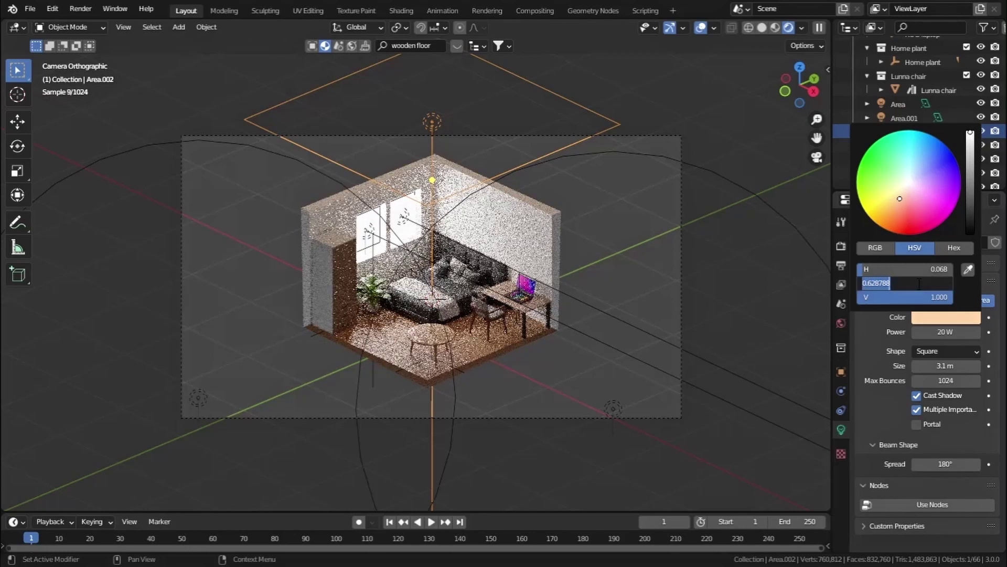
type("0.6")
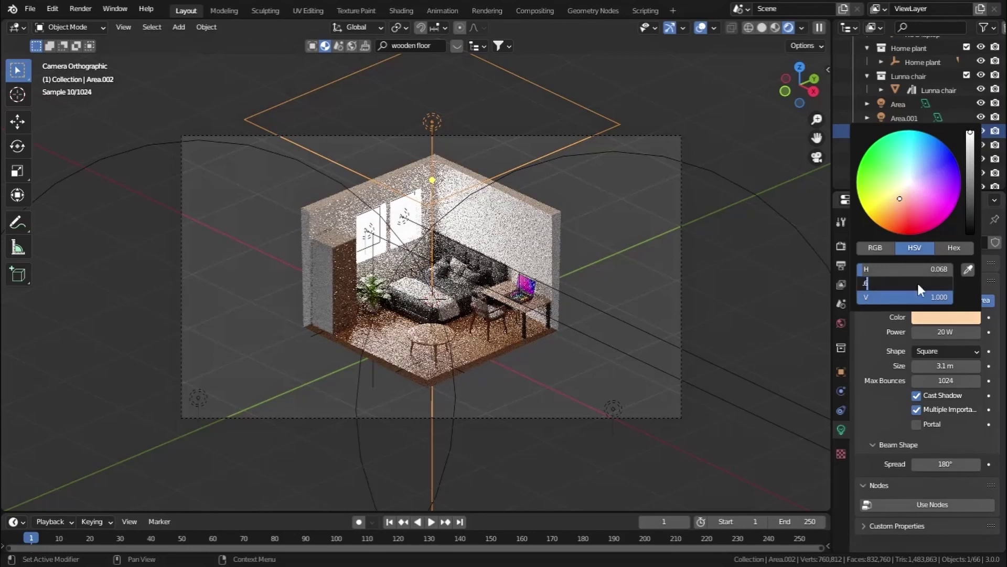
key("Return")
double_click(902, 269)
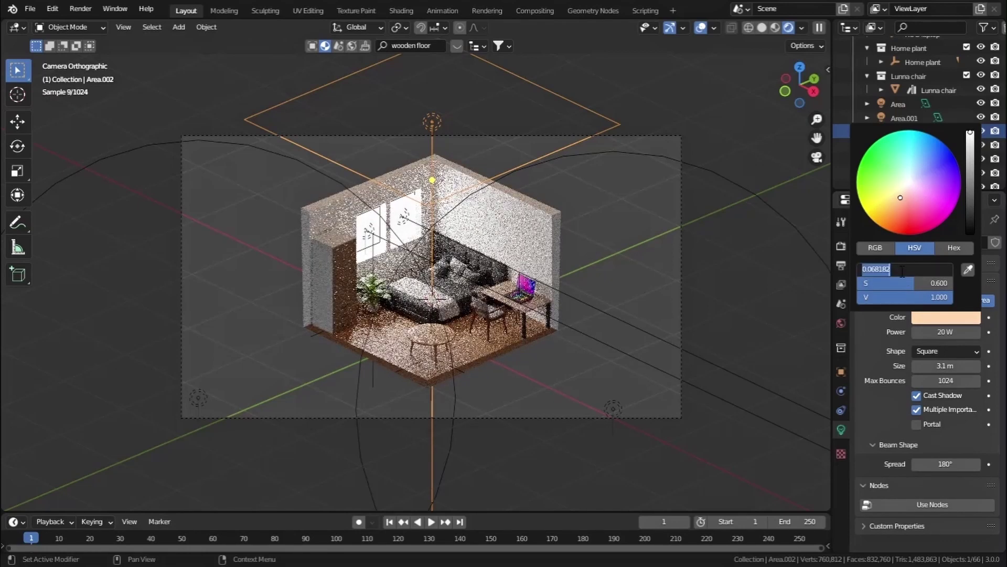
key("BackSpace")
type("0.7")
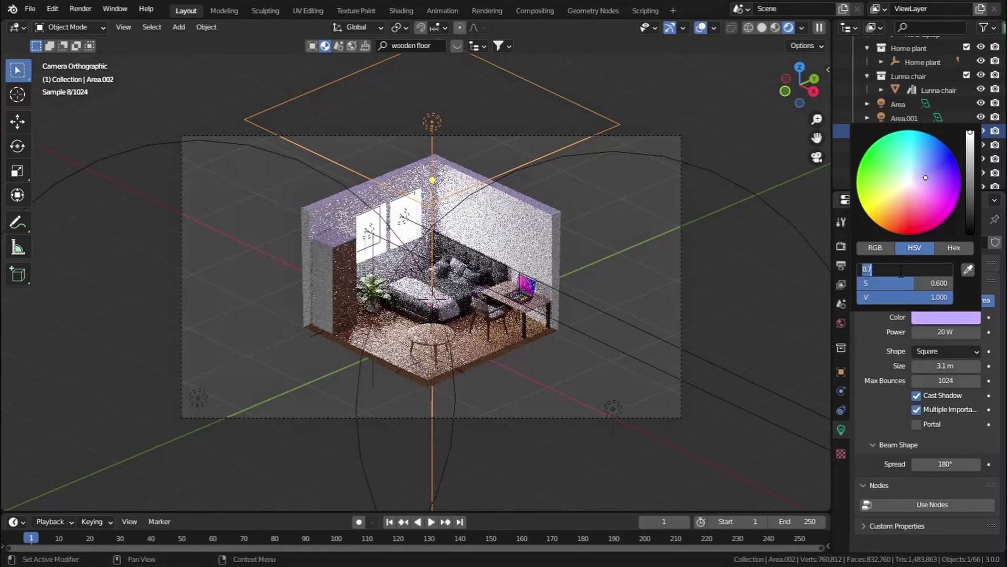
type(".07")
key("Return")
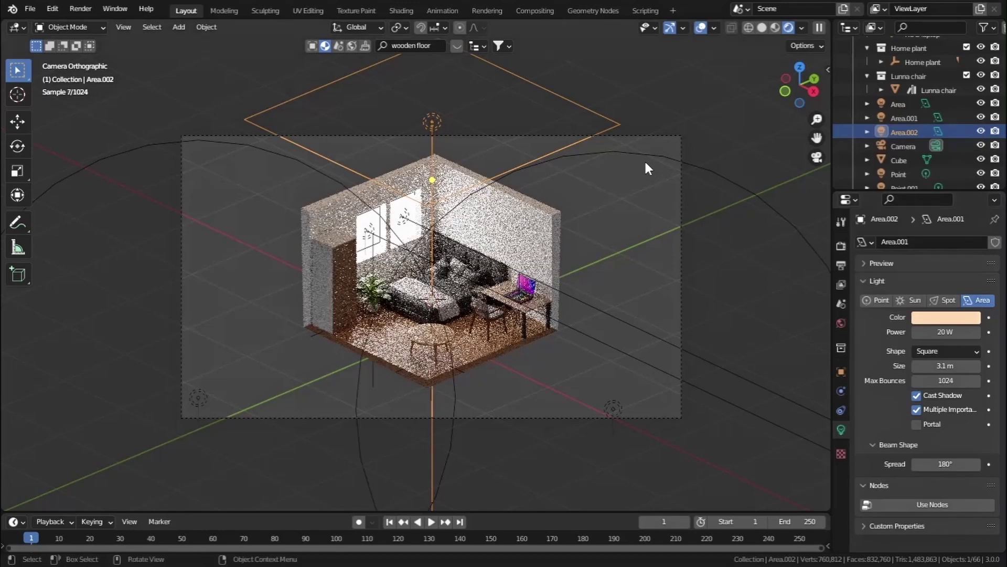
Tint Point.001 peach (saturation 0.6, hue 0.07) and turn off viewport overlays.
left_click(647, 153)
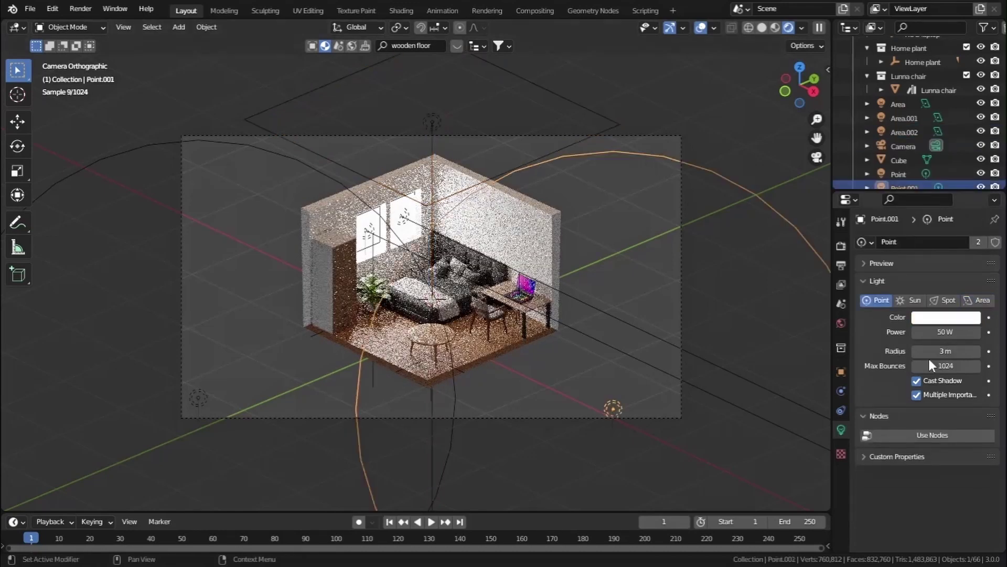
left_click(942, 317)
left_click(924, 283)
type(".6")
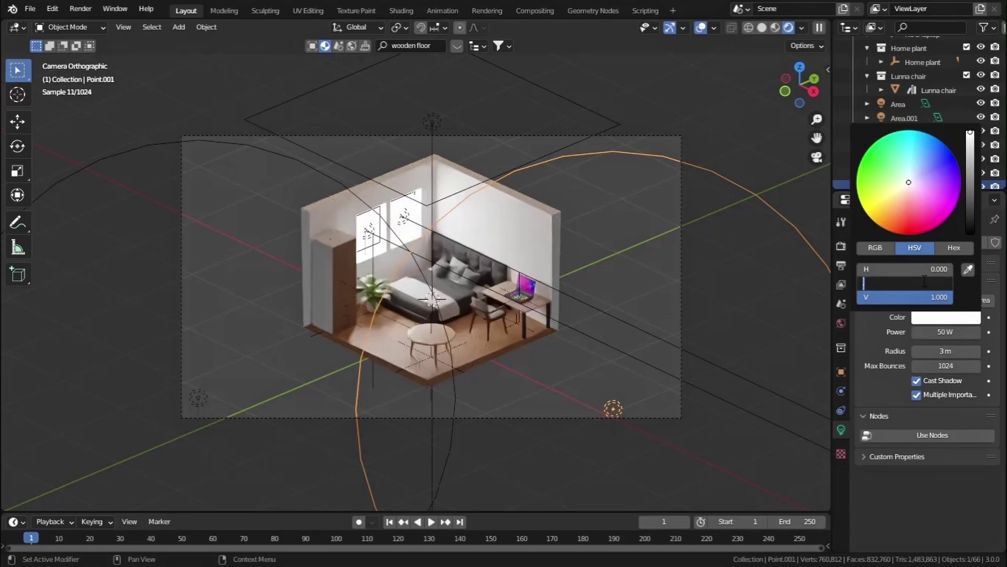
key("Return")
left_click(923, 269)
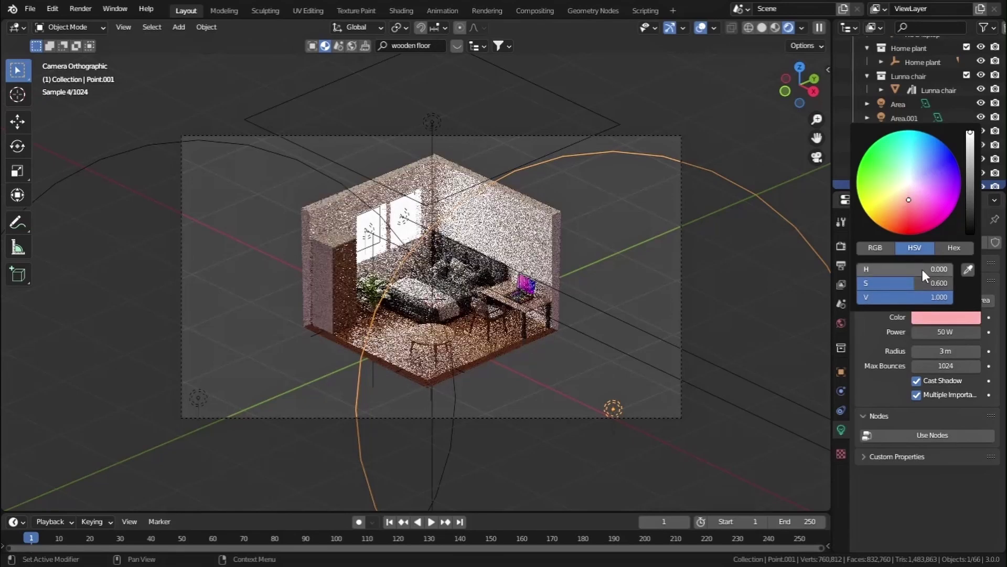
key("BackSpace")
type(".07")
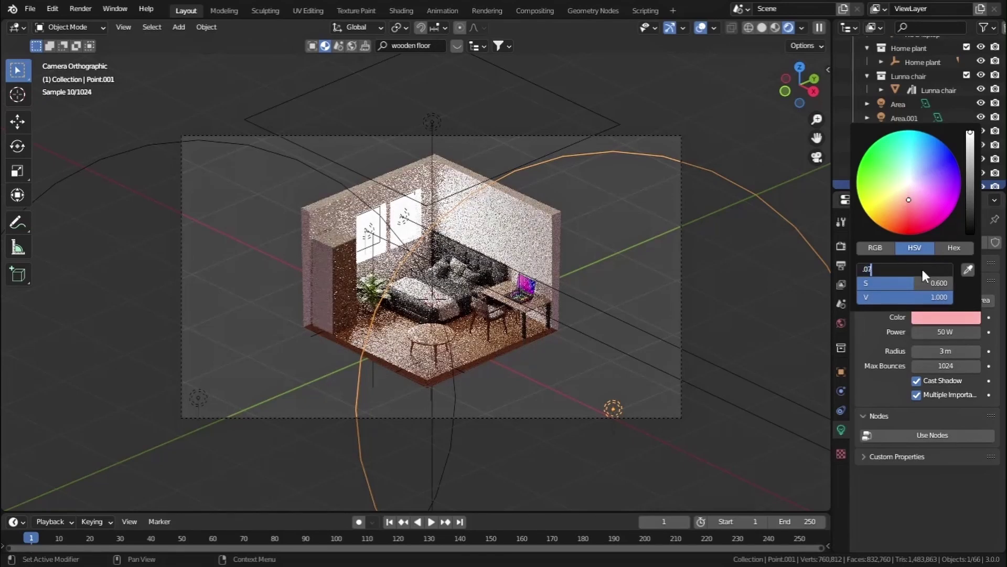
key("Return")
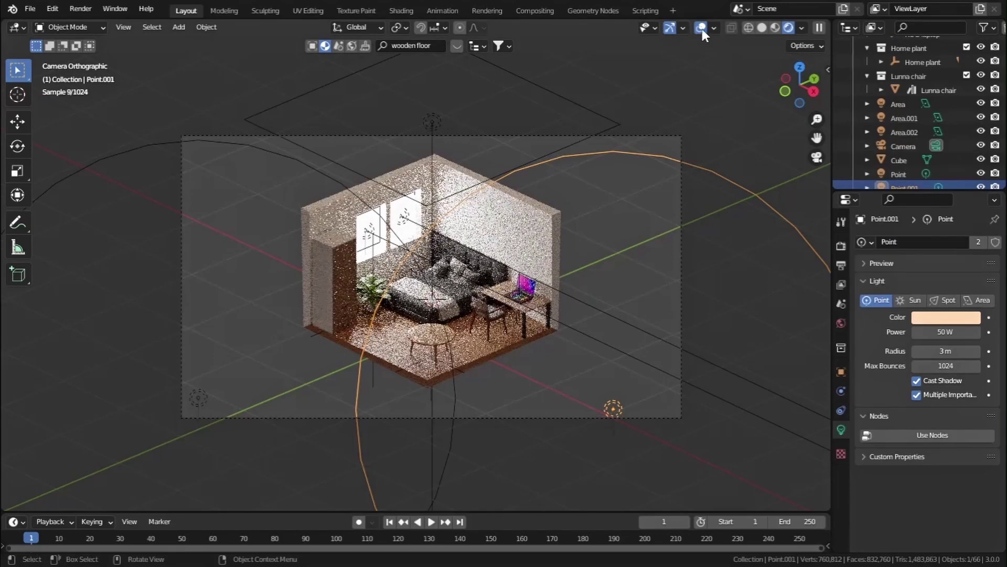
left_click(702, 29)
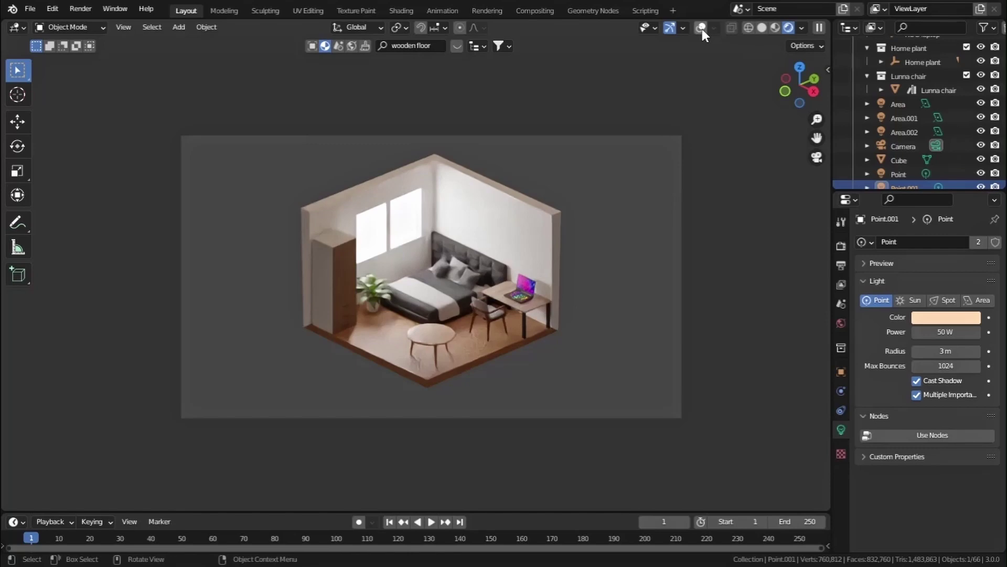
Add a plane and enlarge it as the ground beneath the room.
left_click(179, 29)
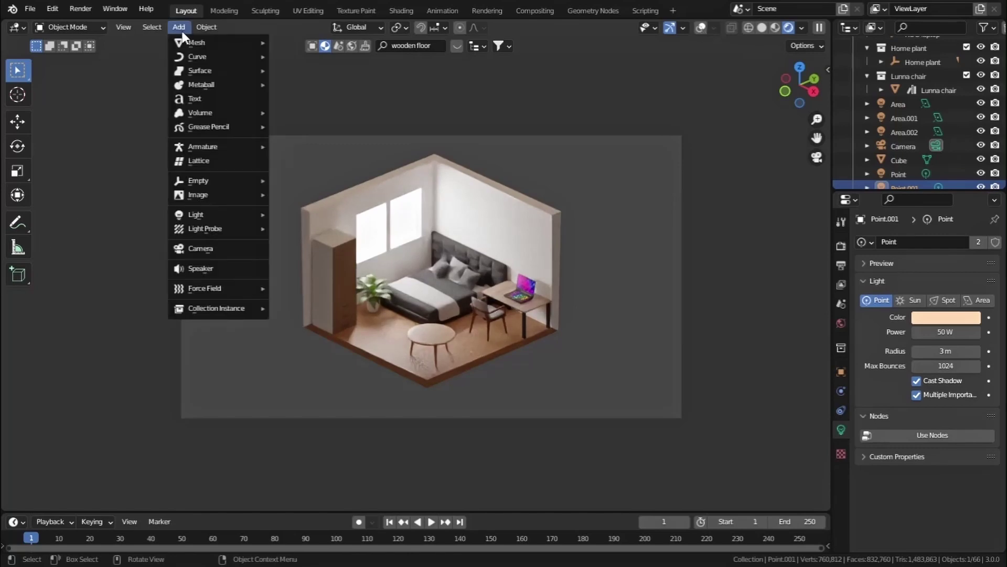
mouse_move(192, 43)
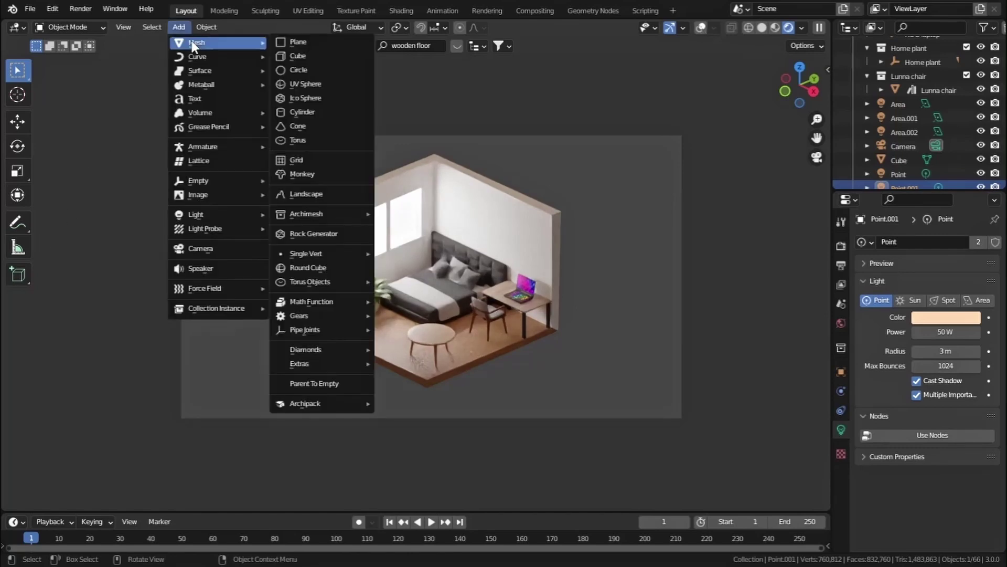
key("Return")
key("g")
left_click(622, 219)
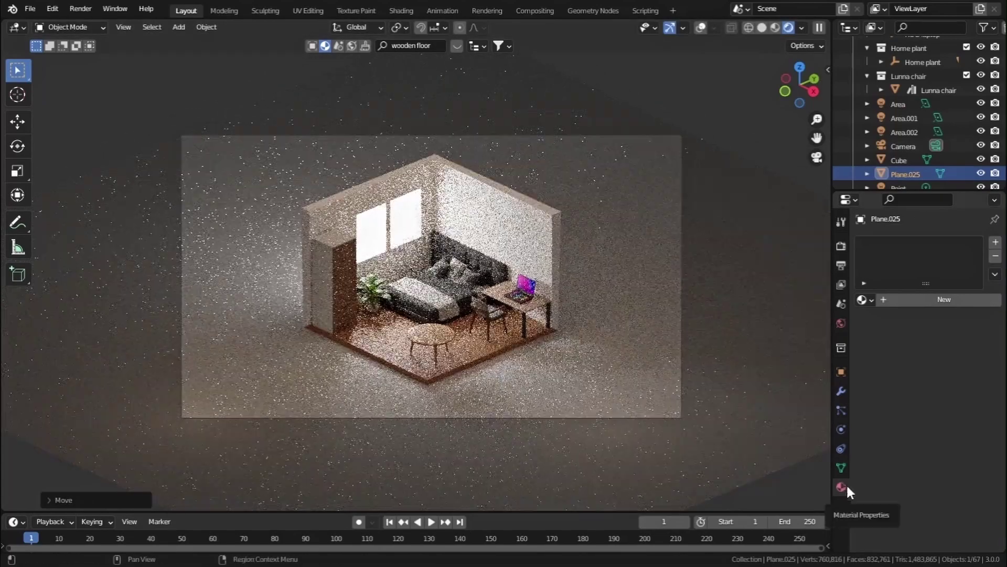
Give the plane a new near-black material with Specular and Roughness raised to 1.0.
left_click(841, 487)
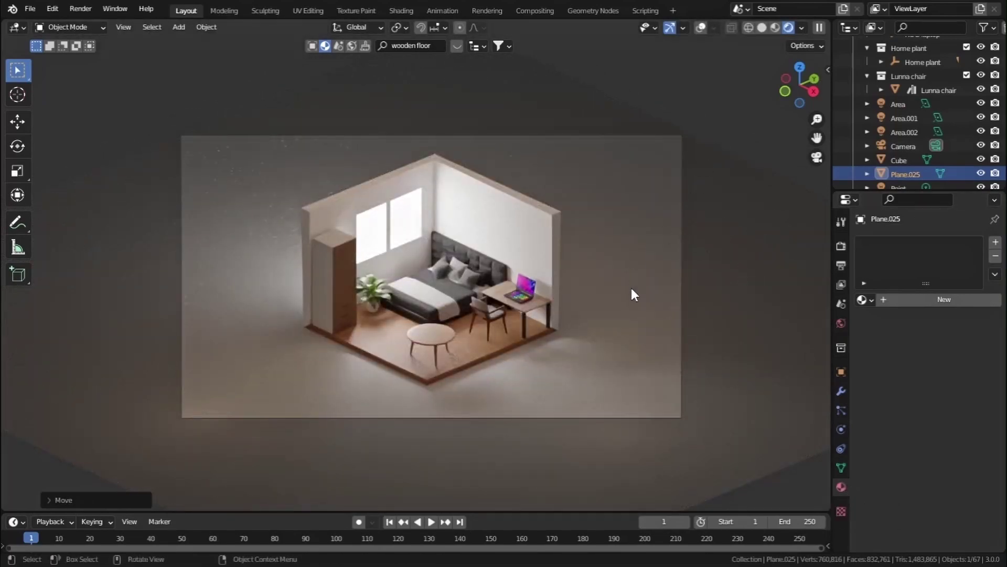
left_click(897, 304)
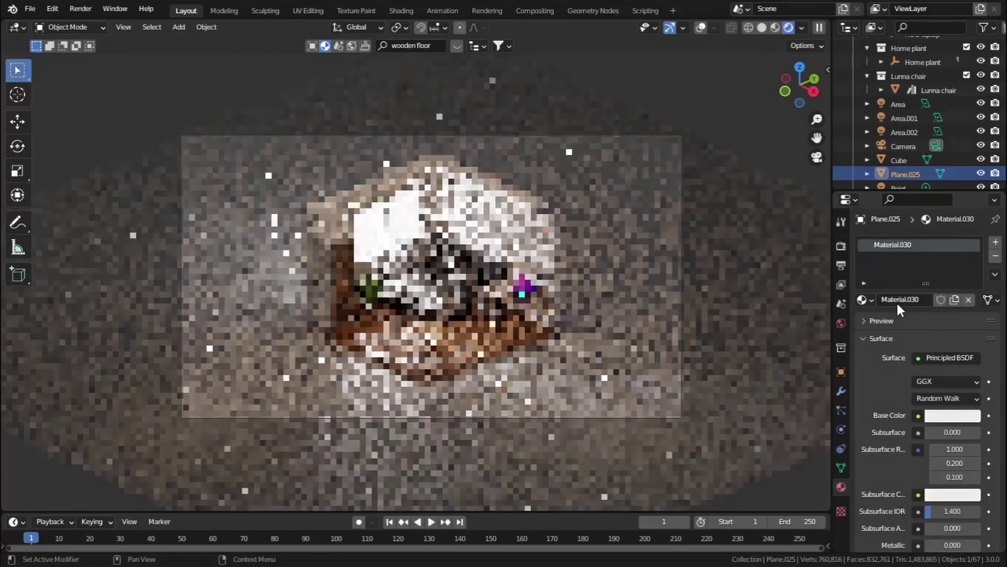
left_click(947, 416)
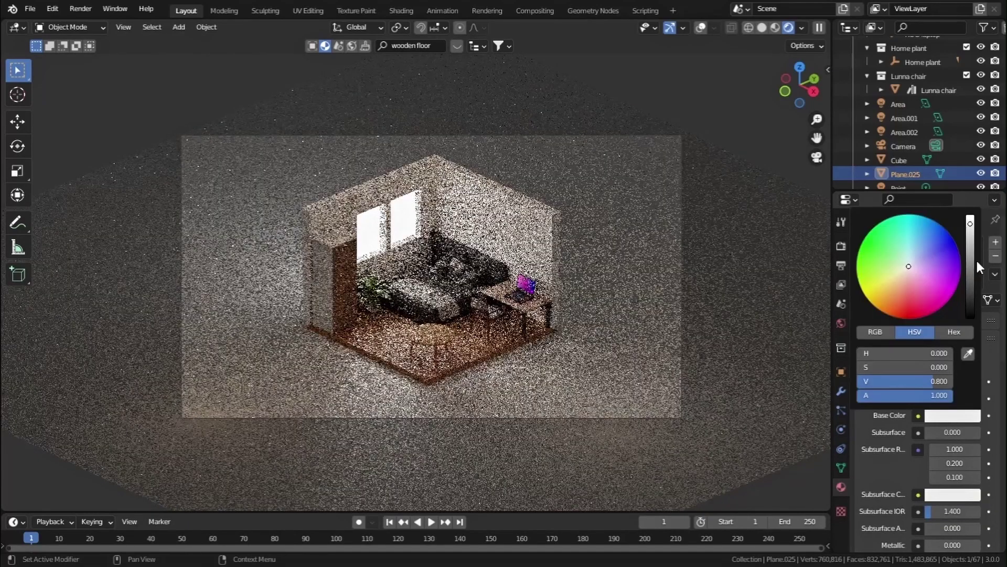
mouse_move(969, 269)
left_mouse_down()
mouse_move(970, 290)
mouse_move(970, 278)
left_mouse_up()
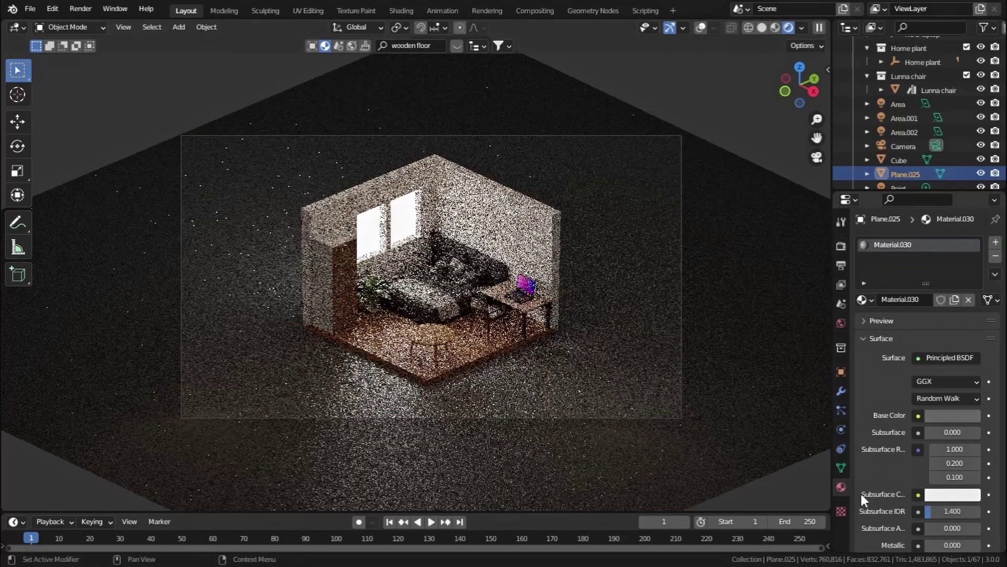
scroll(902, 445, "down", 5)
left_click_drag(931, 448, 979, 445)
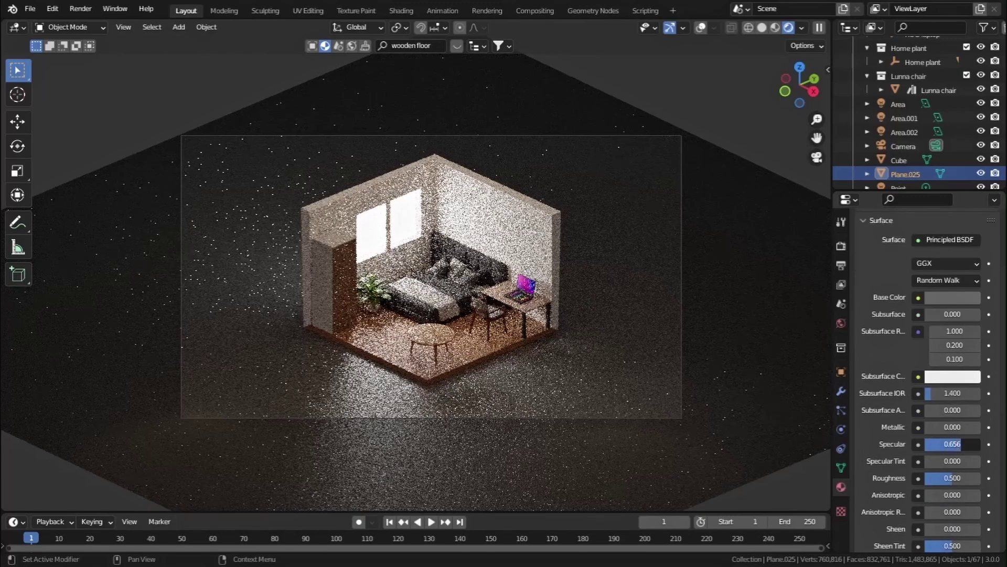
left_click_drag(958, 480, 982, 486)
scroll(902, 459, "down", 3)
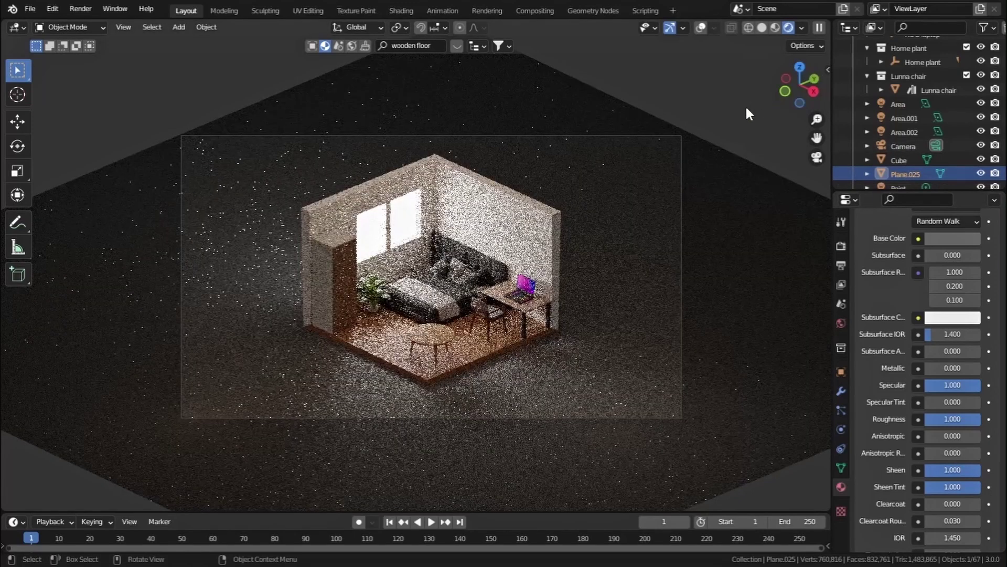
Enable Render Region in Output Properties to limit rendering to the camera frame.
left_click(841, 266)
scroll(887, 301, "up", 3)
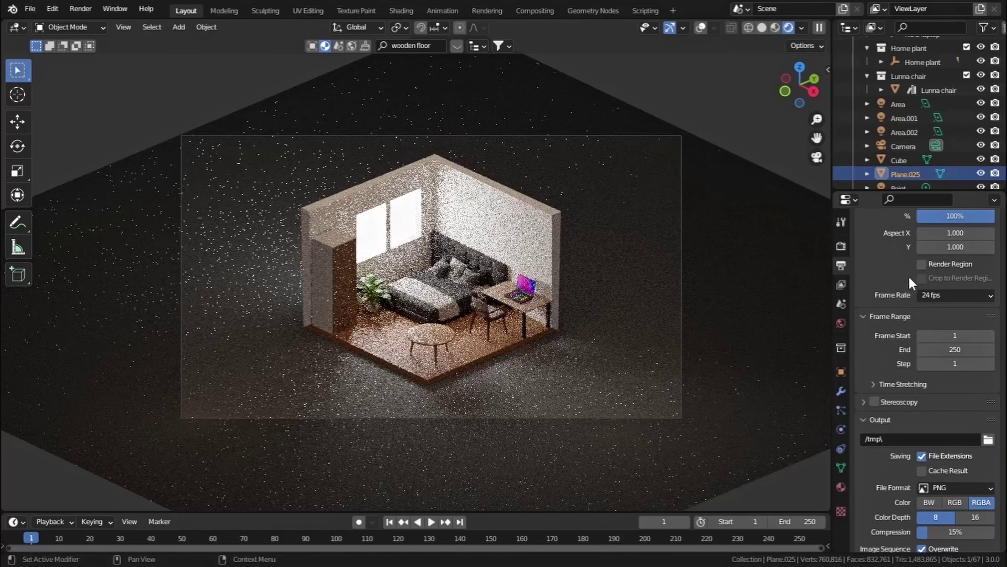
left_click(921, 263)
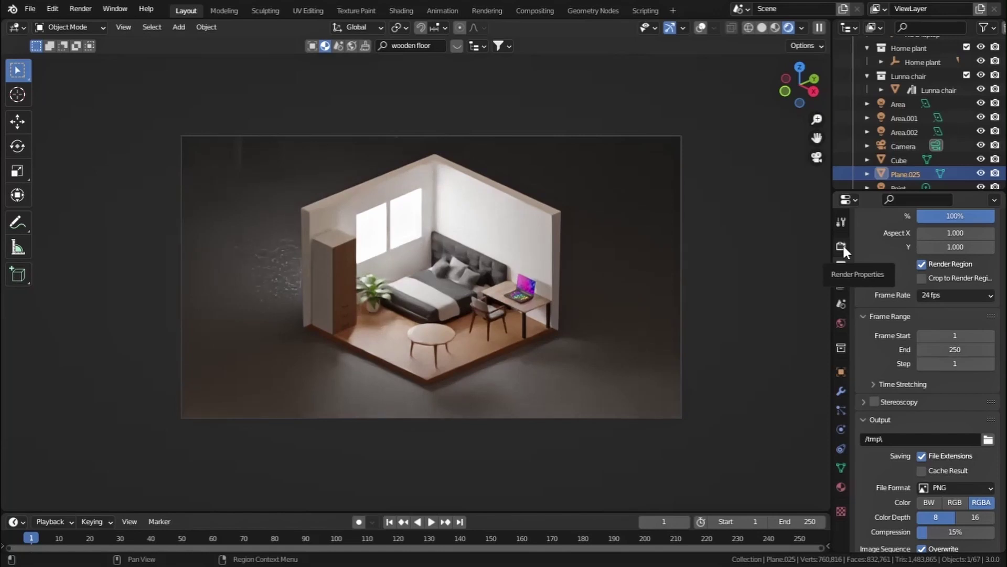
Set the Color Management look to High Contrast with the Filmic transform.
left_click(841, 245)
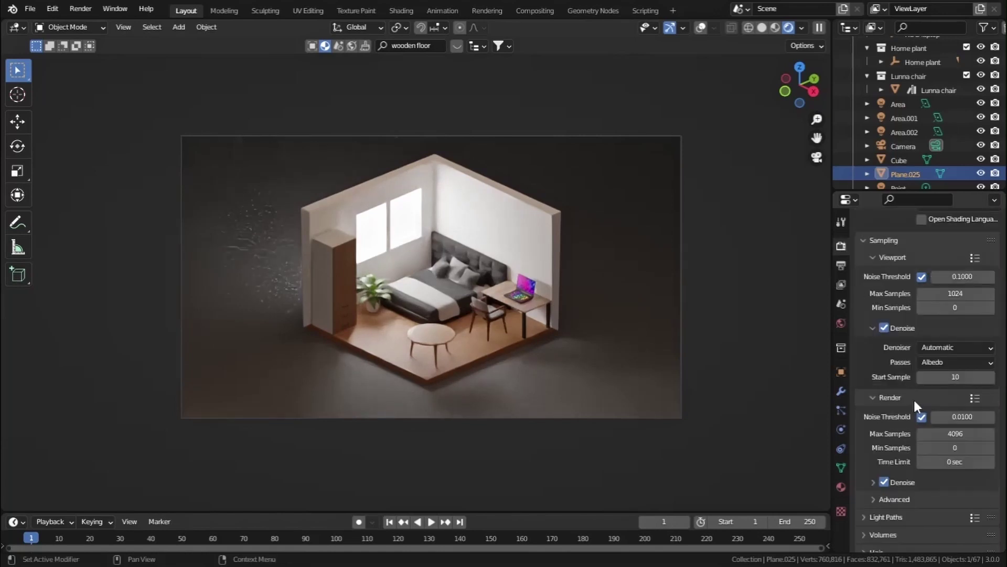
scroll(886, 425, "down", 5)
scroll(882, 429, "down", 2)
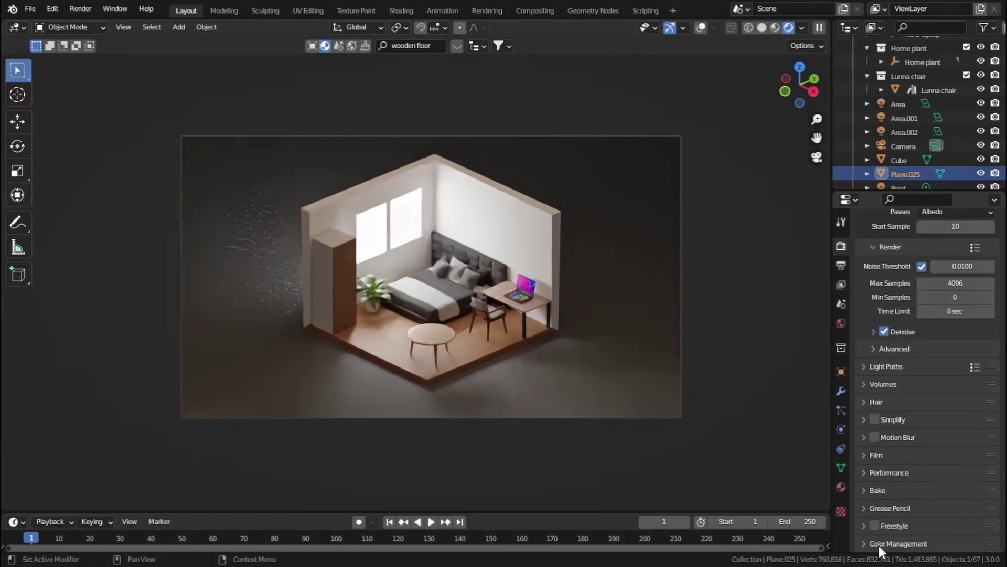
scroll(875, 418, "down", 5)
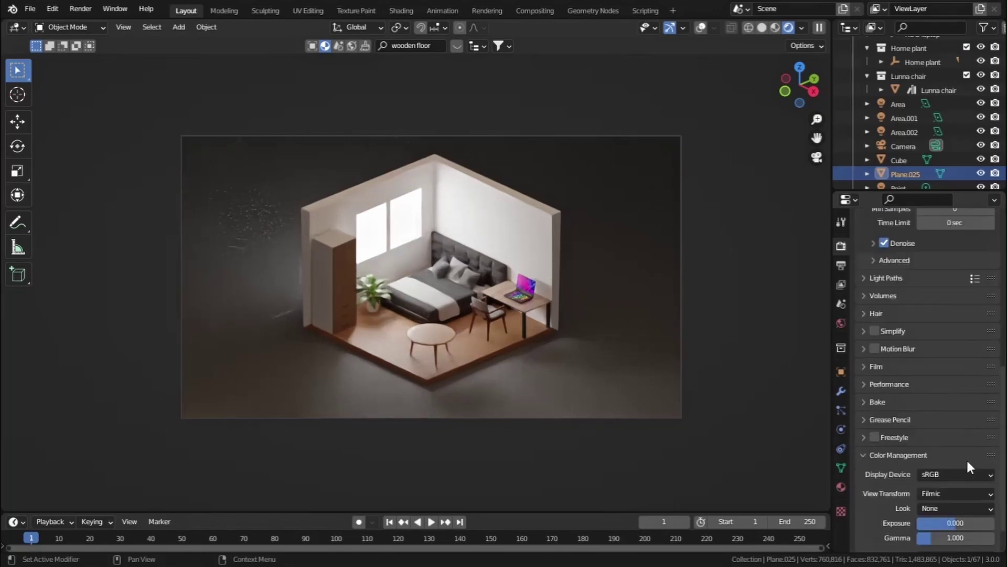
left_click(976, 508)
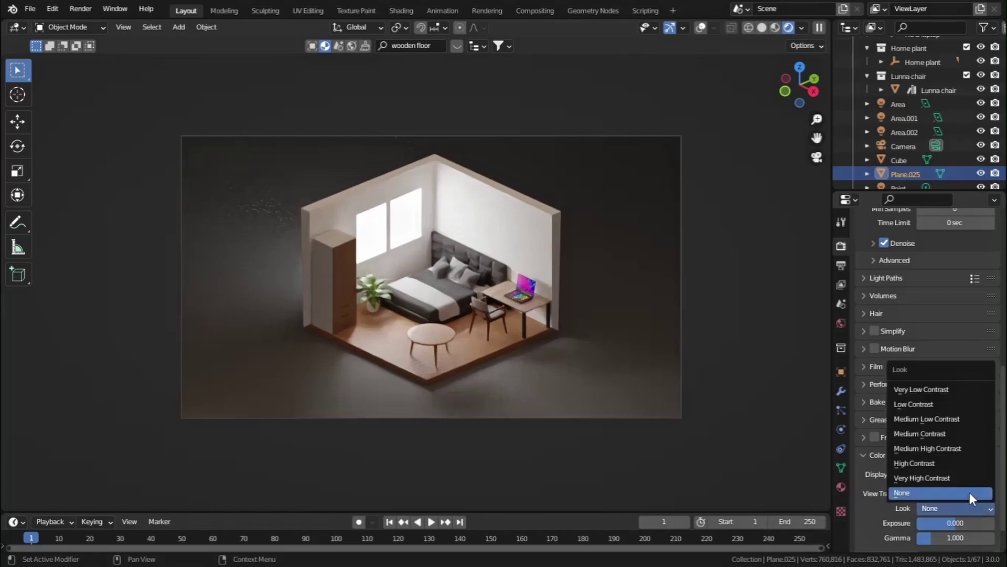
left_click(950, 463)
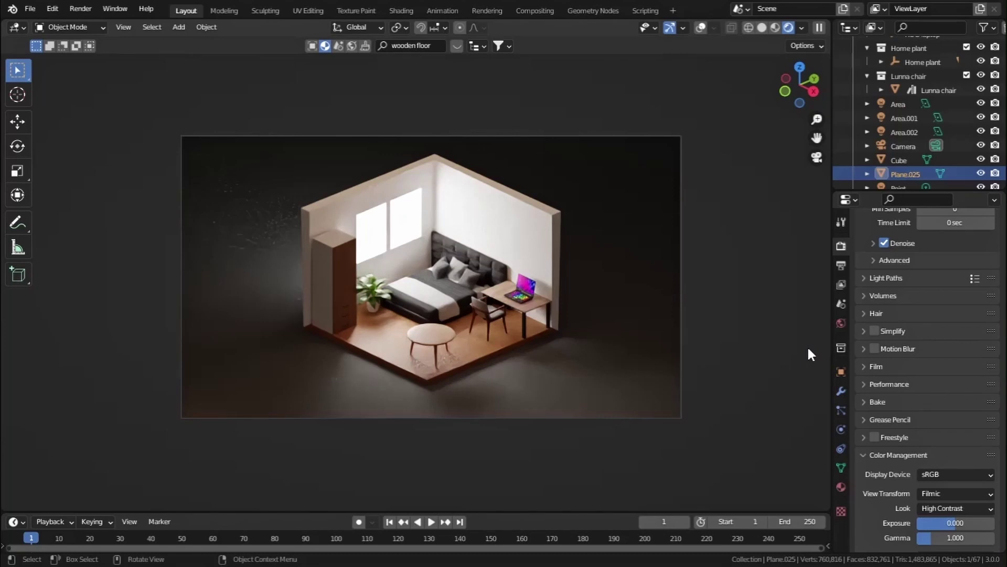
Raise the Cycles render Max Samples from 4096 to 5000.
scroll(915, 263, "up", 7)
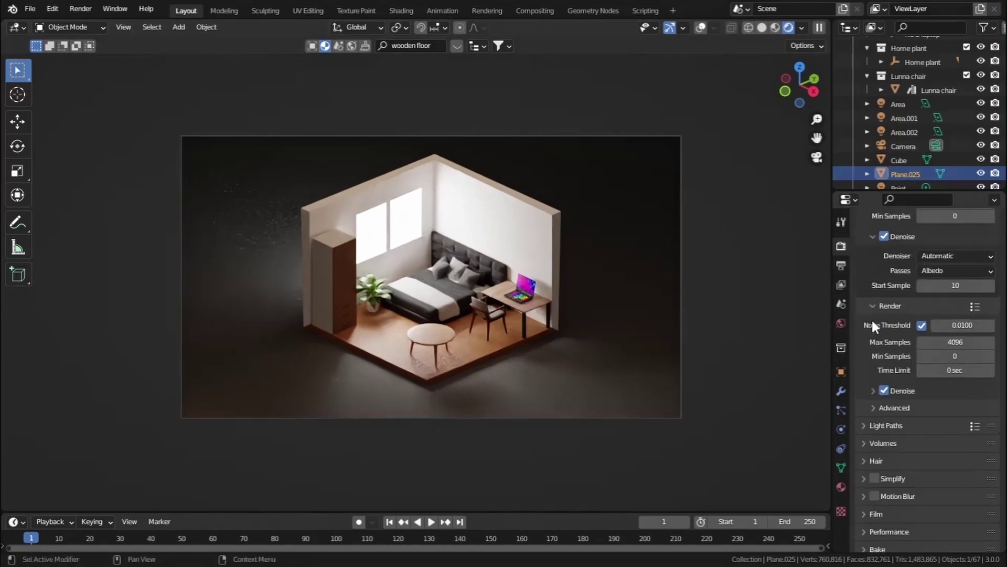
scroll(873, 322, "up", 5)
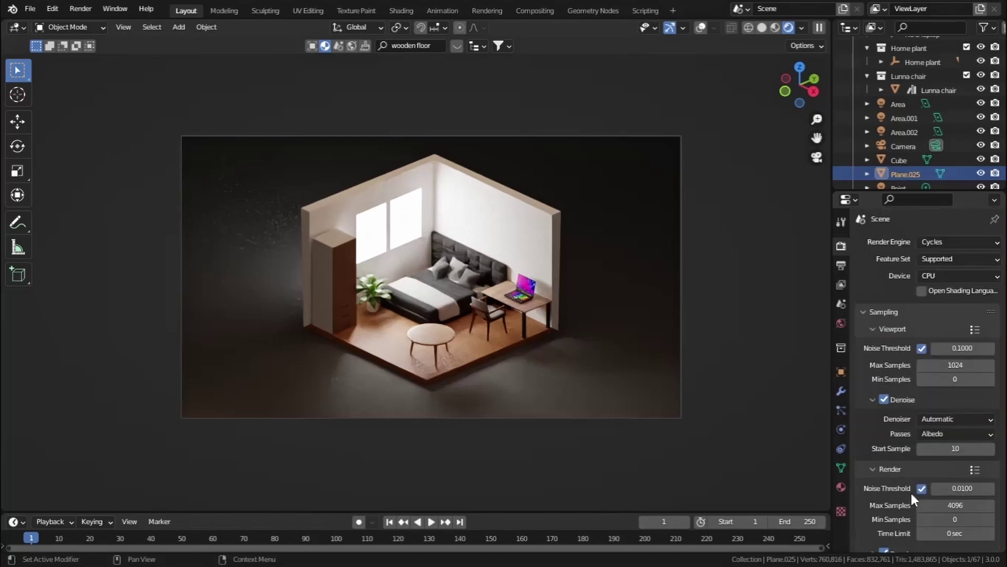
left_click(952, 506)
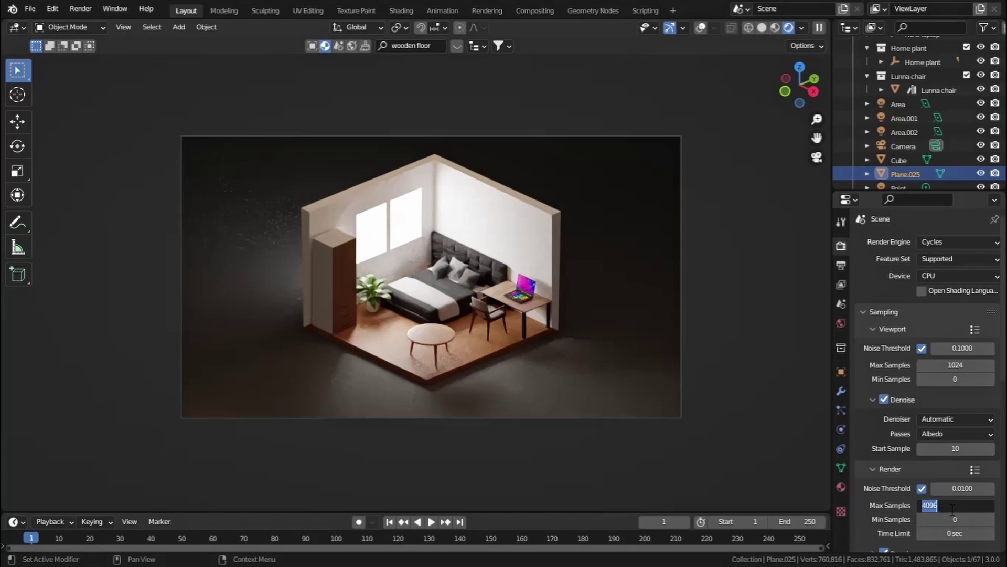
type("5000")
key("Return")
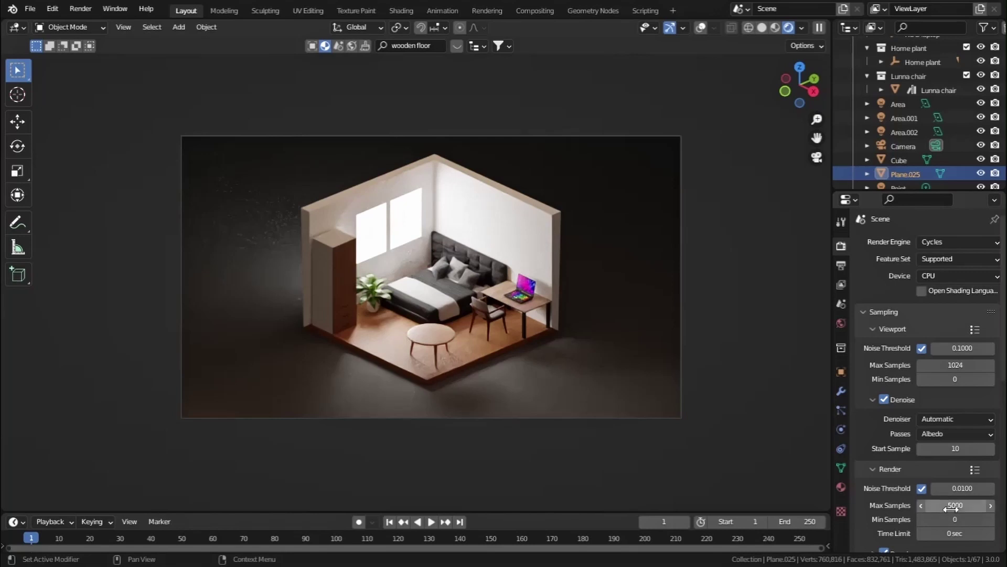